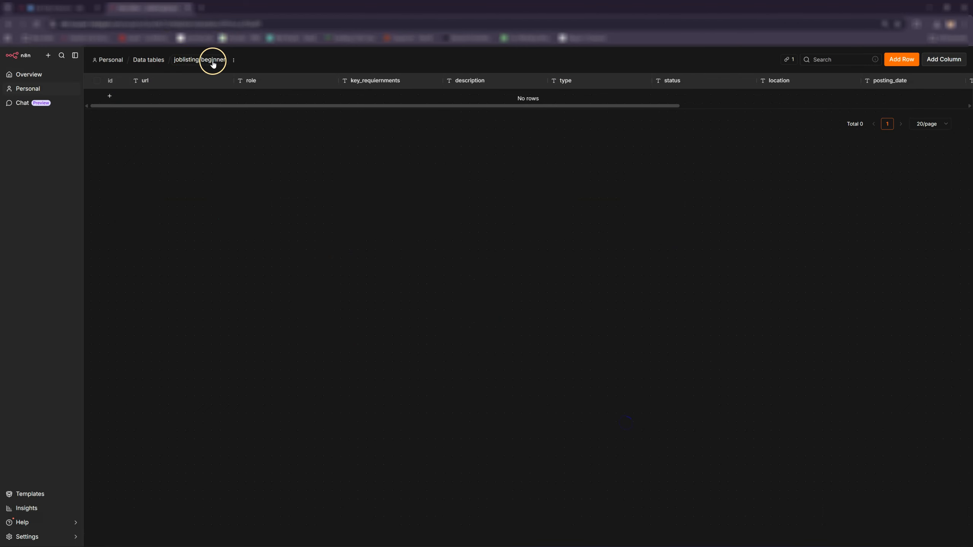
- Reload the joblisting/beginner data table and review the stored job row through its last columns
{"action": "left_click", "coordinate": [229, 136]}
{"action": "left_click", "coordinate": [253, 174]}
{"action": "key", "text": "F5"}
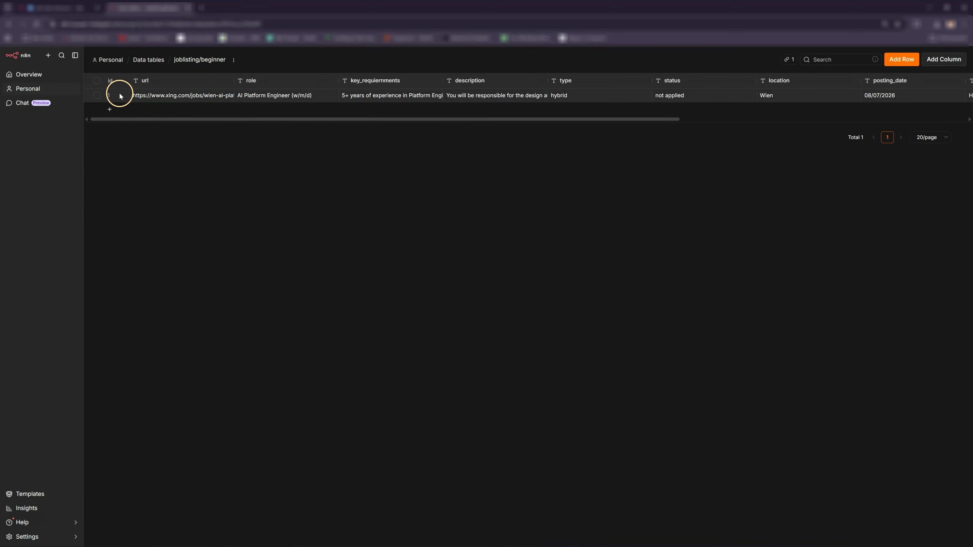
{"action": "left_click_drag", "start_coordinate": [148, 120], "coordinate": [792, 124]}
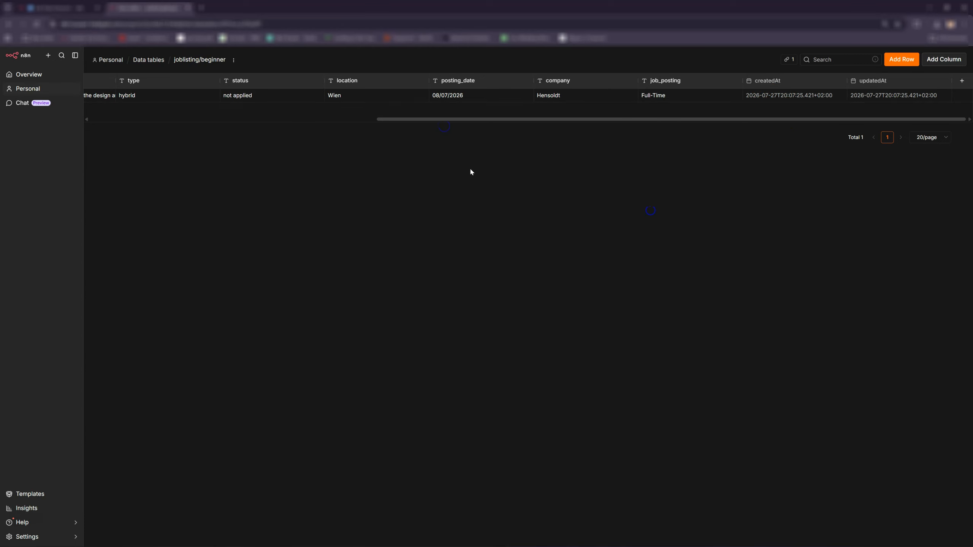
- Inspect the HTTP Request node's URL expression and its HTML output data in the Job Data Extractor workflow
{"action": "left_click", "coordinate": [58, 8]}
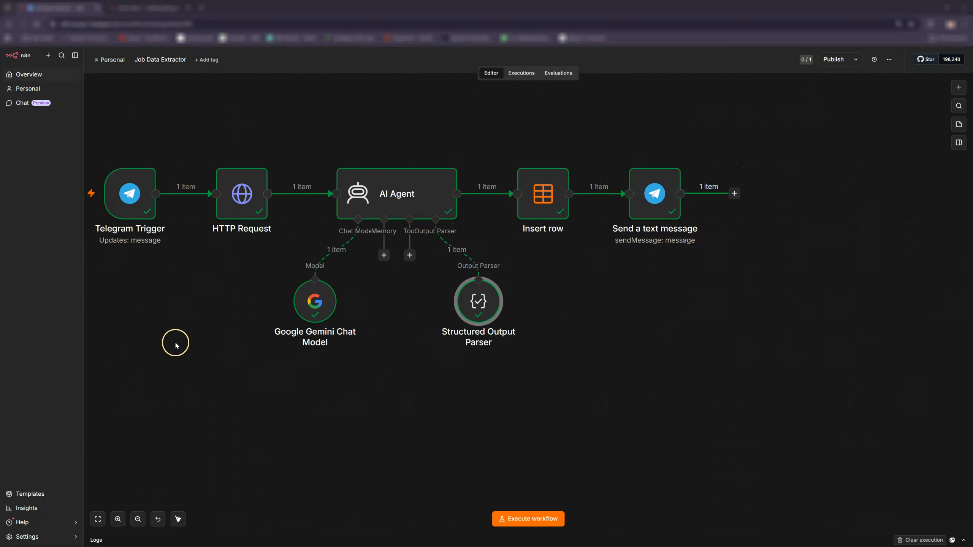
{"action": "mouse_move", "coordinate": [98, 226]}
{"action": "double_click", "coordinate": [249, 206]}
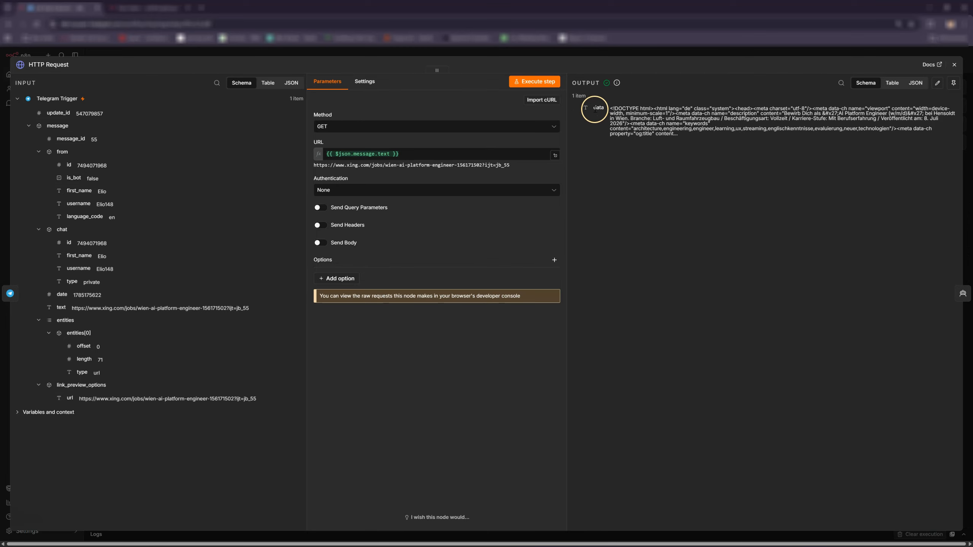
{"action": "left_click_drag", "start_coordinate": [569, 104], "coordinate": [734, 141]}
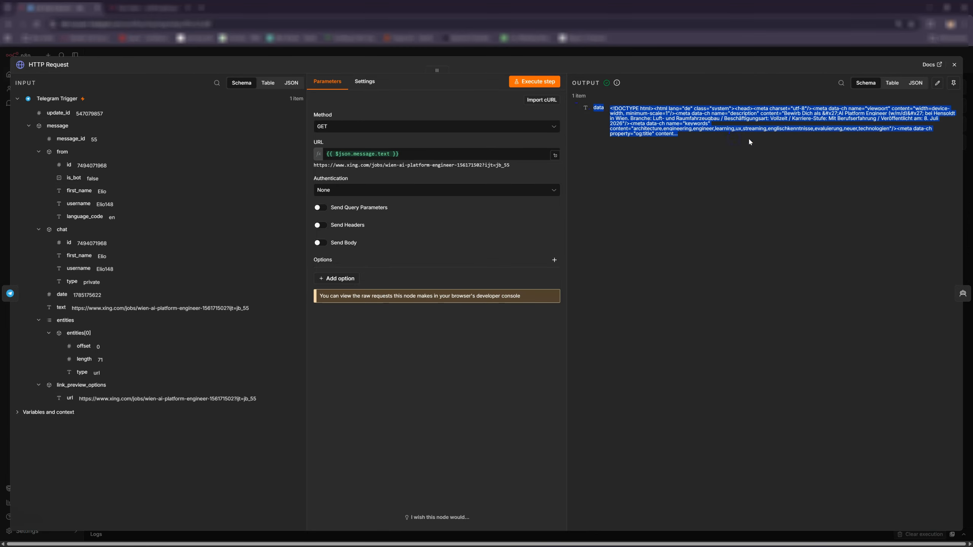
{"action": "left_click", "coordinate": [966, 64]}
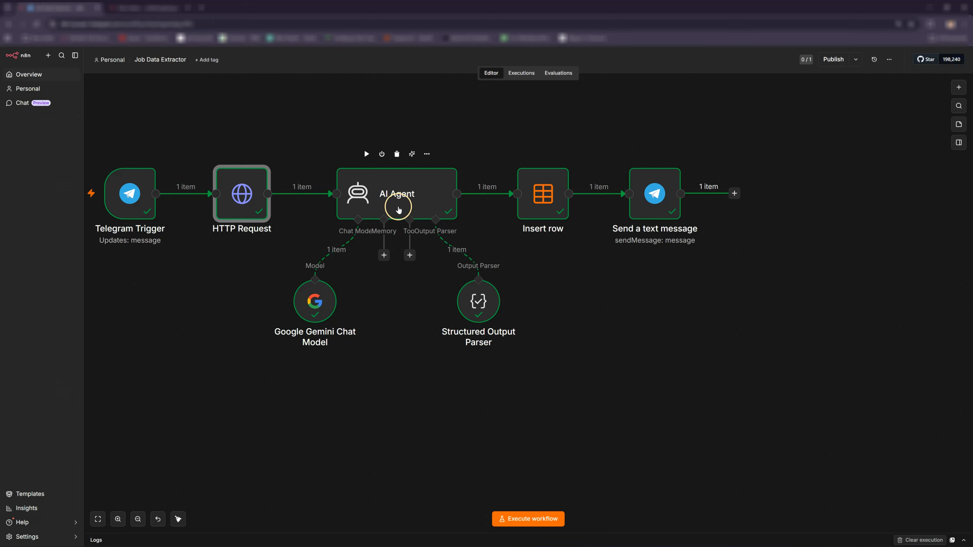
- Examine the AI Agent node's incoming page data and the expression used as its user message prompt
{"action": "double_click", "coordinate": [403, 207]}
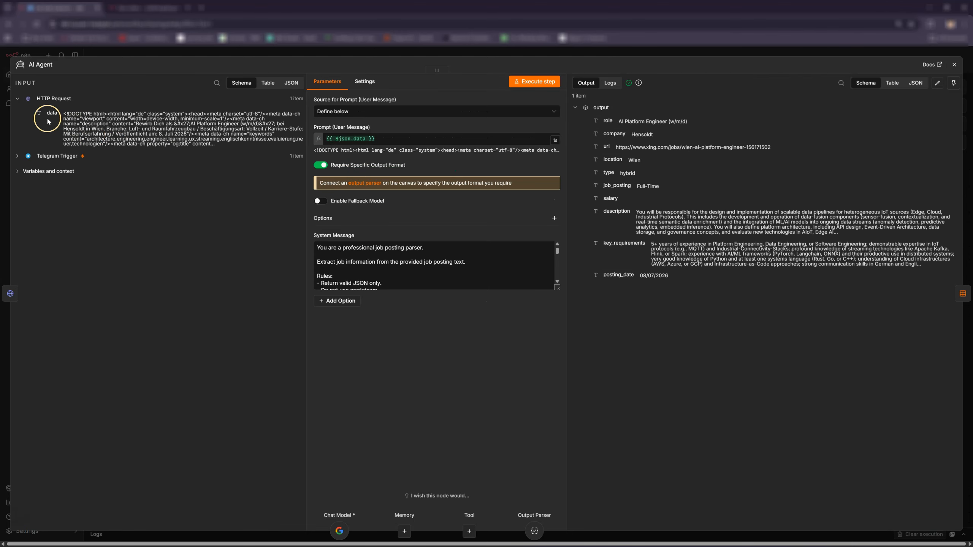
{"action": "left_click", "coordinate": [348, 139]}
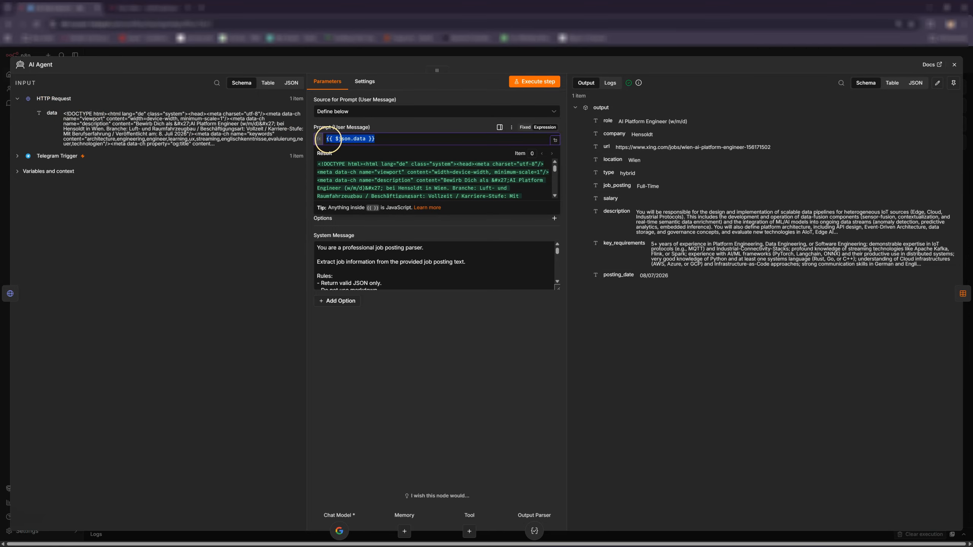
{"action": "left_click", "coordinate": [369, 132]}
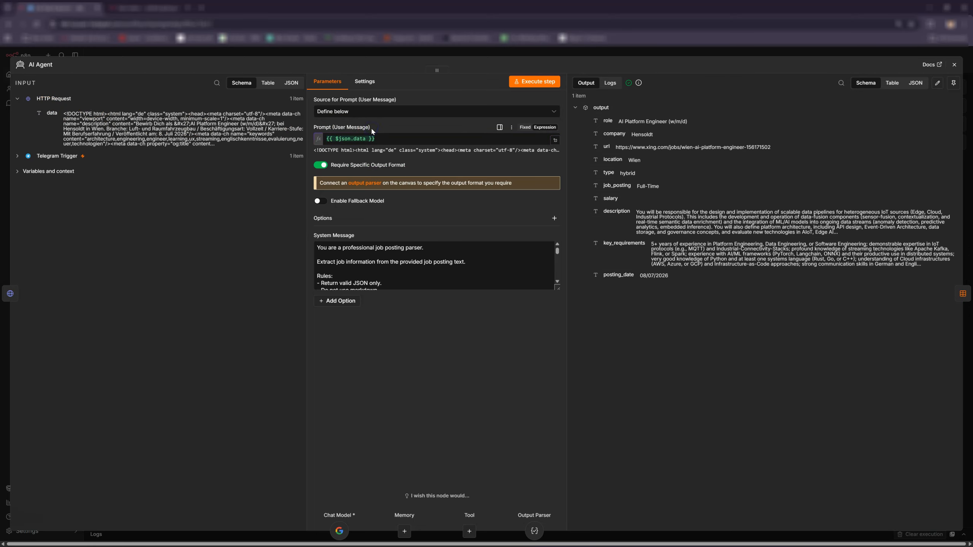
{"action": "left_click_drag", "start_coordinate": [332, 129], "coordinate": [370, 129]}
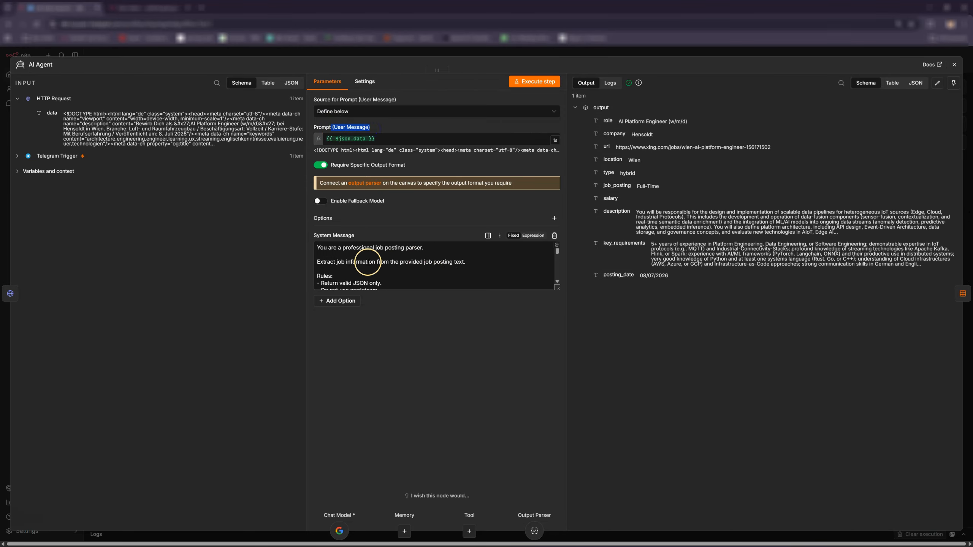
- Read through the AI Agent's full system message and close the node
{"action": "left_click", "coordinate": [488, 236]}
{"action": "scroll", "coordinate": [354, 298], "scroll_direction": "up", "scroll_amount": 10}
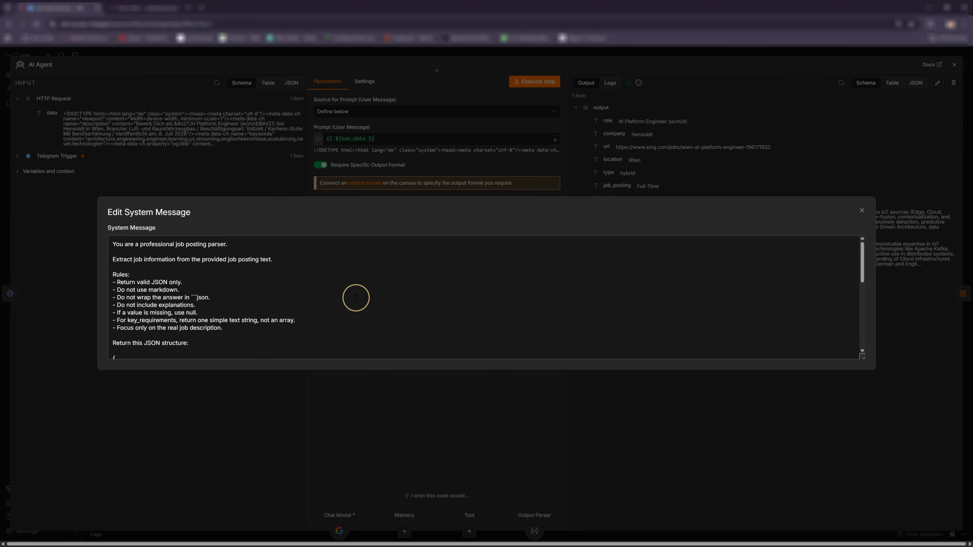
{"action": "scroll", "coordinate": [356, 298], "scroll_direction": "down", "scroll_amount": 10}
{"action": "scroll", "coordinate": [383, 295], "scroll_direction": "up", "scroll_amount": 10}
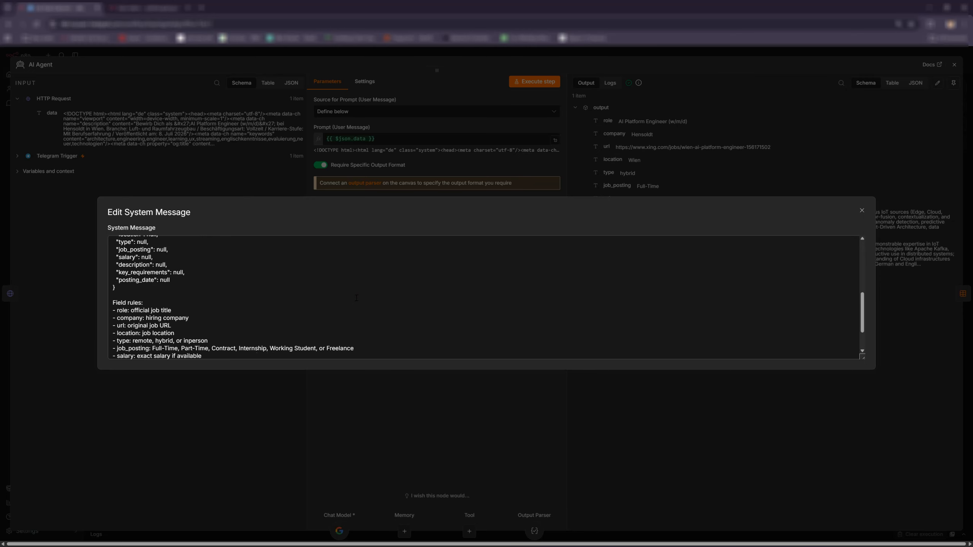
{"action": "left_click", "coordinate": [393, 294]}
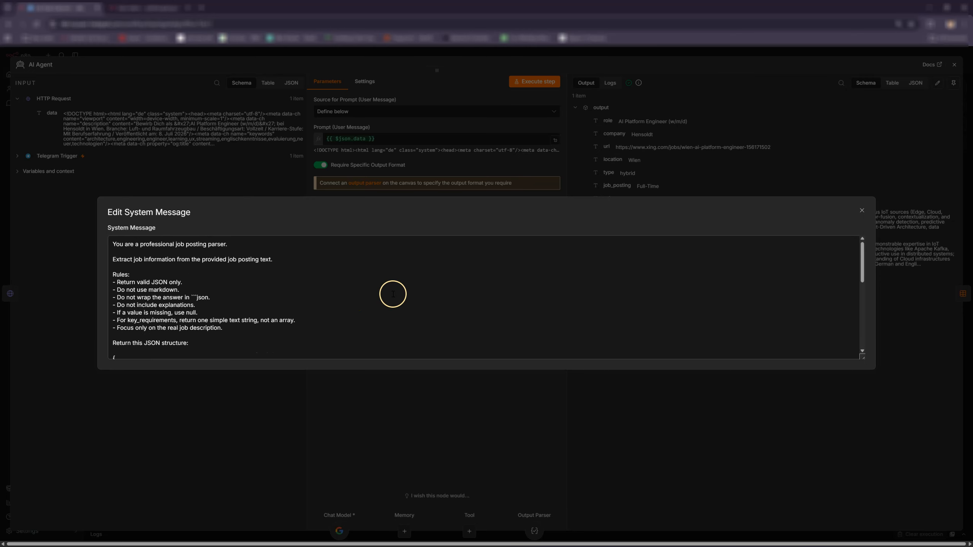
{"action": "left_click", "coordinate": [860, 211]}
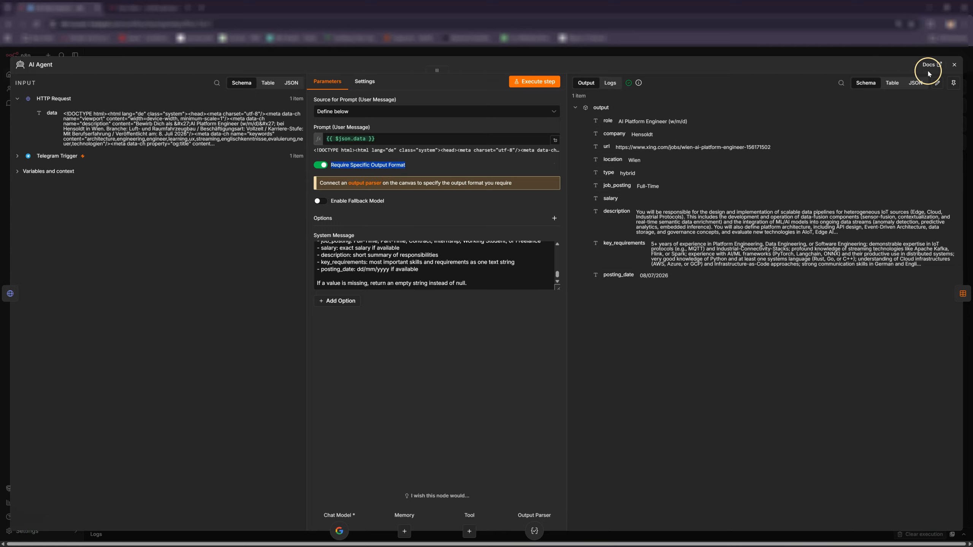
{"action": "left_click", "coordinate": [954, 64]}
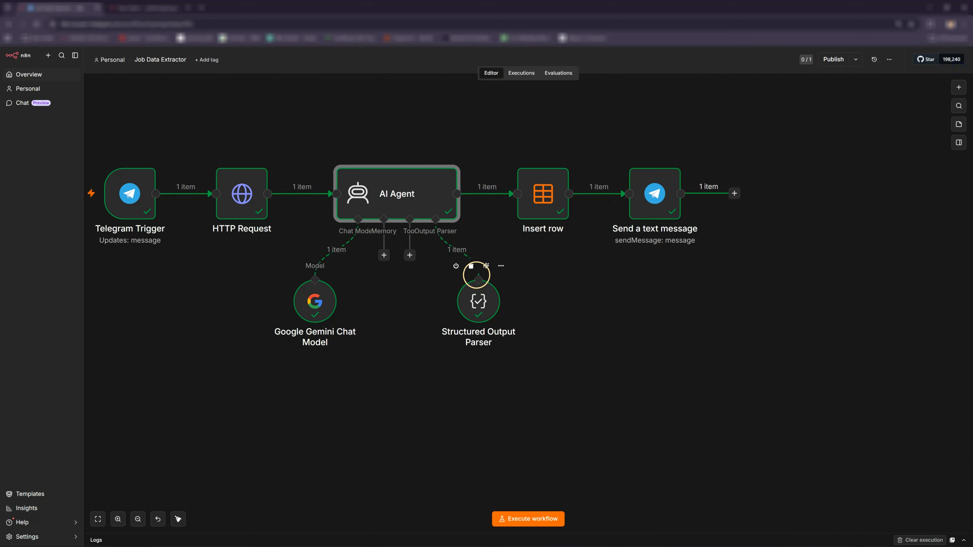
- Review the Structured Output Parser's JSON input schema and the structured fields in its output
{"action": "double_click", "coordinate": [479, 303]}
{"action": "left_click", "coordinate": [367, 257]}
{"action": "left_click_drag", "start_coordinate": [366, 257], "coordinate": [337, 140]}
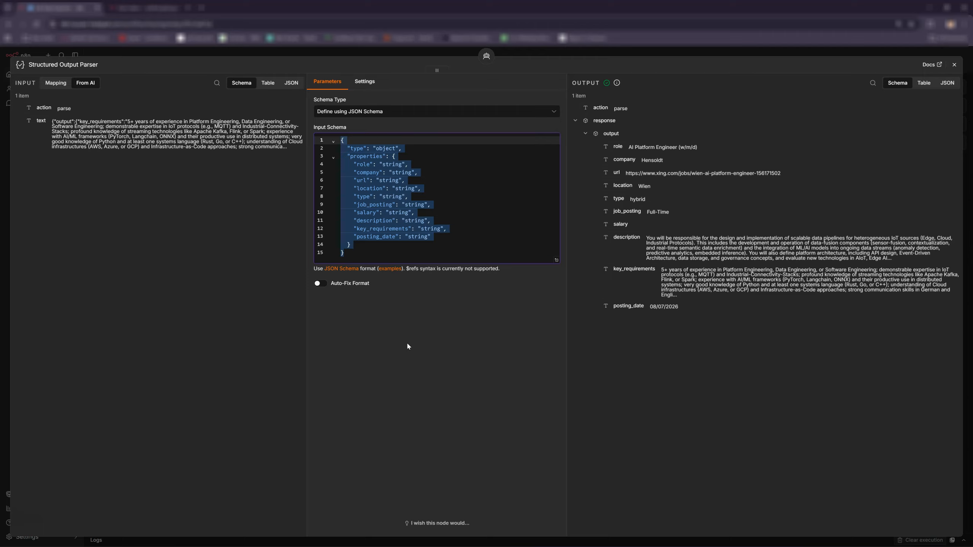
{"action": "left_click_drag", "start_coordinate": [591, 121], "coordinate": [703, 313]}
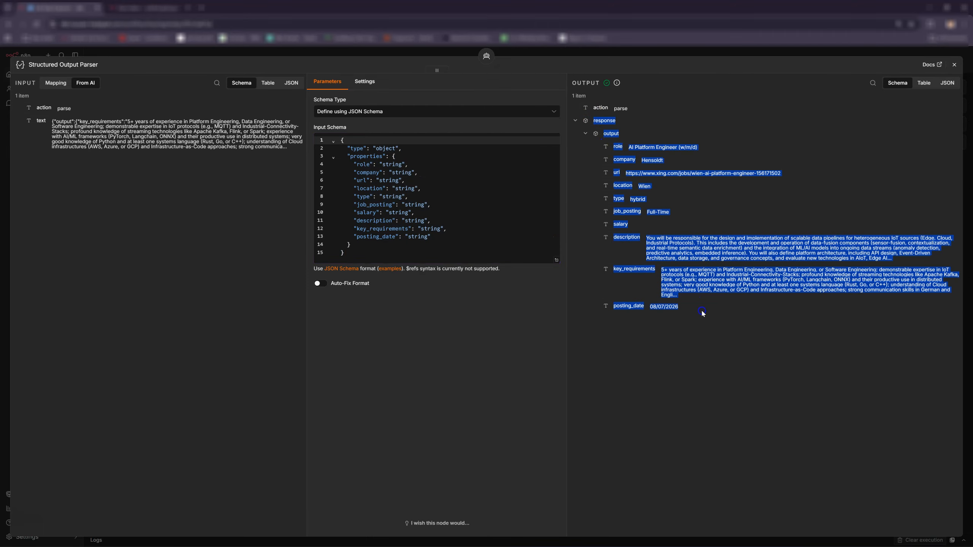
{"action": "left_click", "coordinate": [955, 65]}
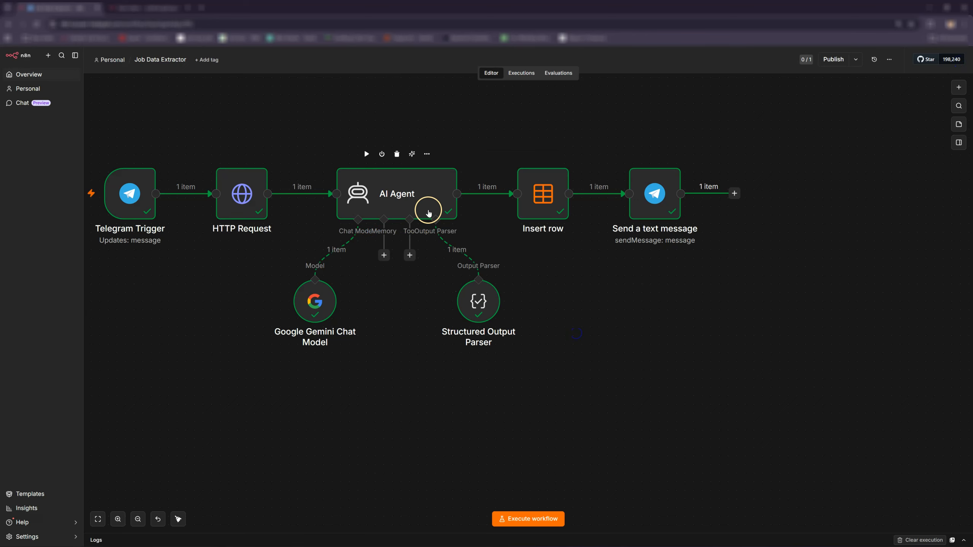
- Review the column mappings of the Insert row node for the joblisting/beginner table
{"action": "left_click", "coordinate": [542, 195]}
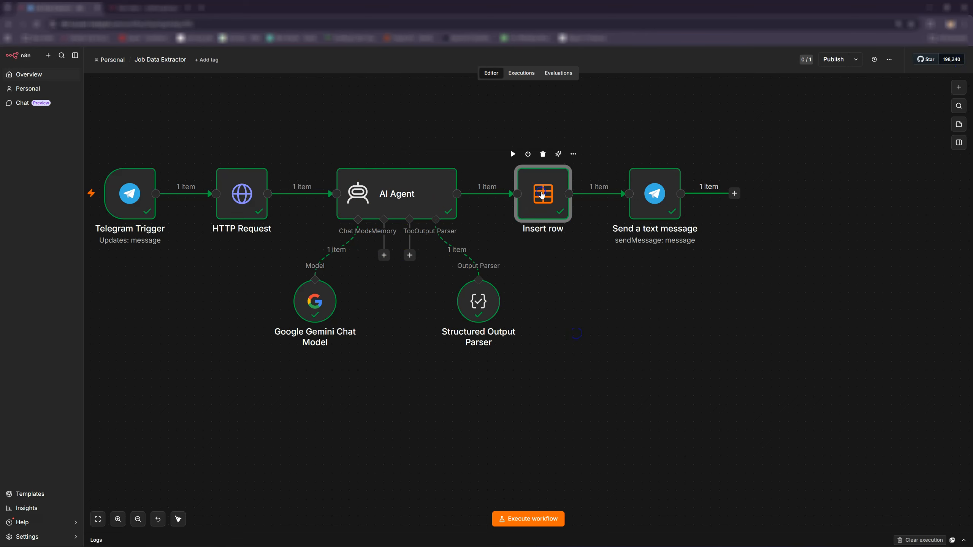
{"action": "double_click", "coordinate": [541, 195]}
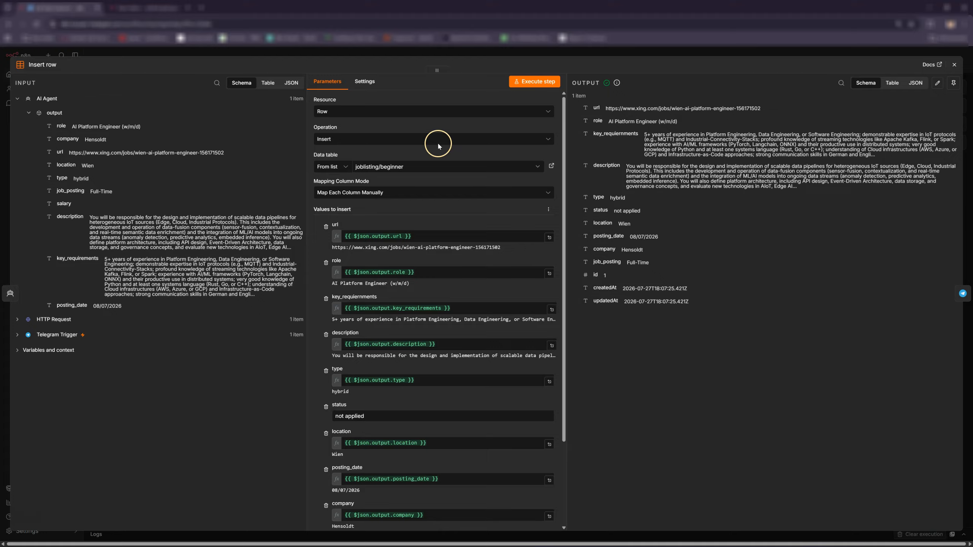
{"action": "left_click", "coordinate": [954, 65]}
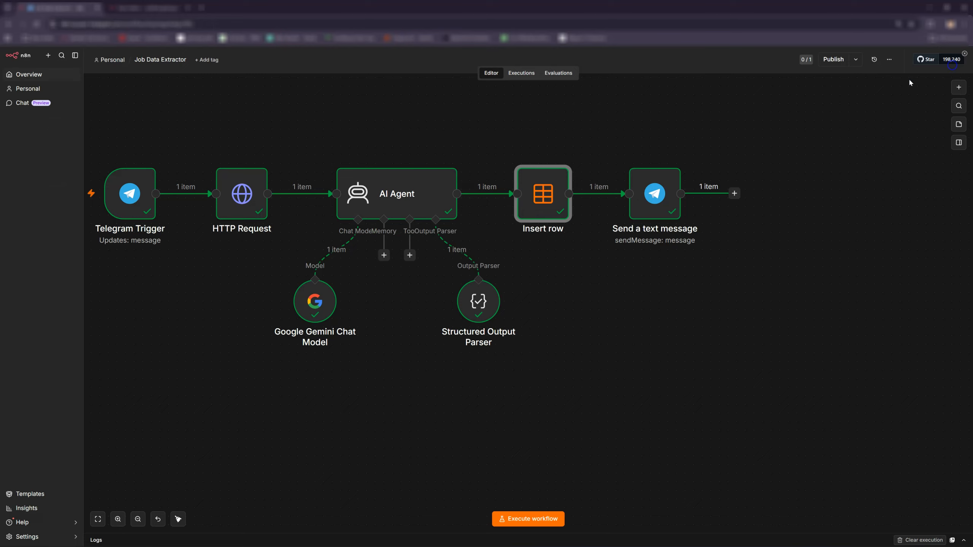
- Check the chat ID and message text in the Send a text message node
{"action": "double_click", "coordinate": [667, 208]}
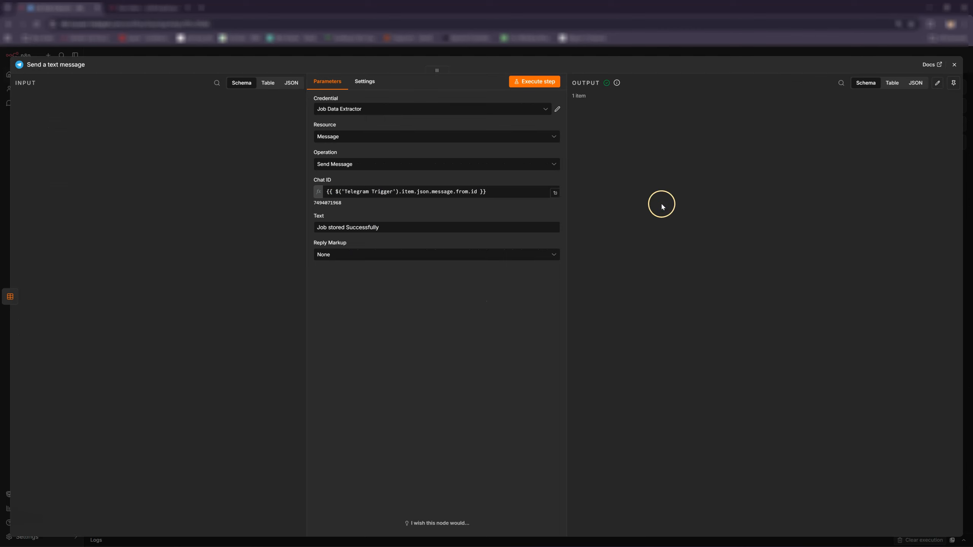
{"action": "left_click", "coordinate": [352, 227]}
{"action": "key", "text": "ctrl+a"}
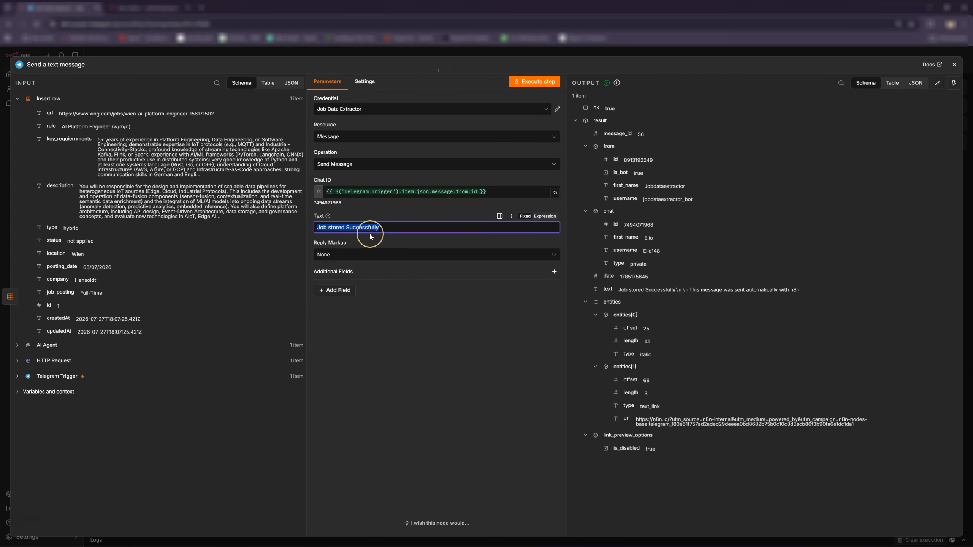
{"action": "left_click", "coordinate": [954, 65]}
{"action": "left_click", "coordinate": [421, 392]}
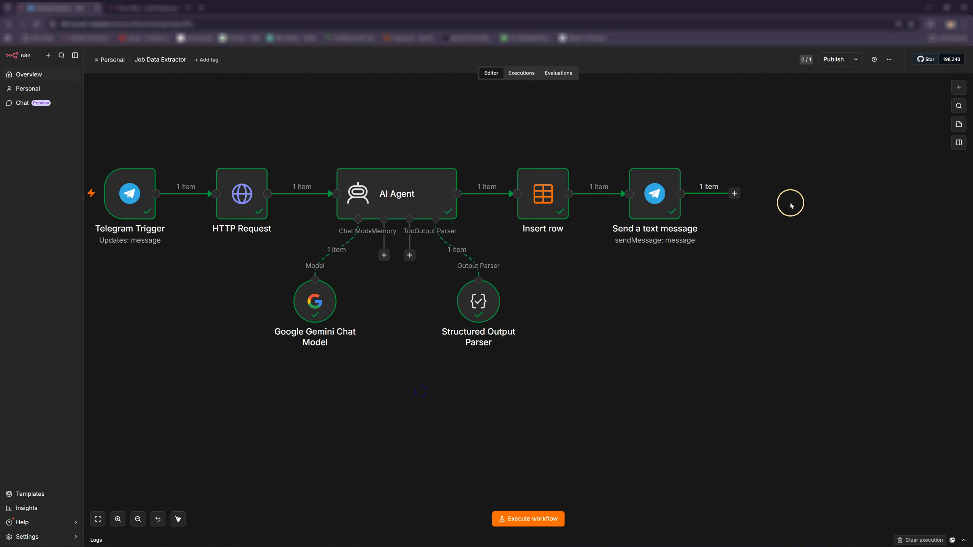
- Select all workflow nodes and shift them together horizontally to centre them on the canvas
{"action": "left_click_drag", "start_coordinate": [818, 123], "coordinate": [116, 359]}
{"action": "left_click", "coordinate": [769, 159]}
{"action": "left_click_drag", "start_coordinate": [815, 126], "coordinate": [17, 378]}
{"action": "left_click_drag", "start_coordinate": [364, 215], "coordinate": [468, 215]}
{"action": "left_click", "coordinate": [624, 400]}
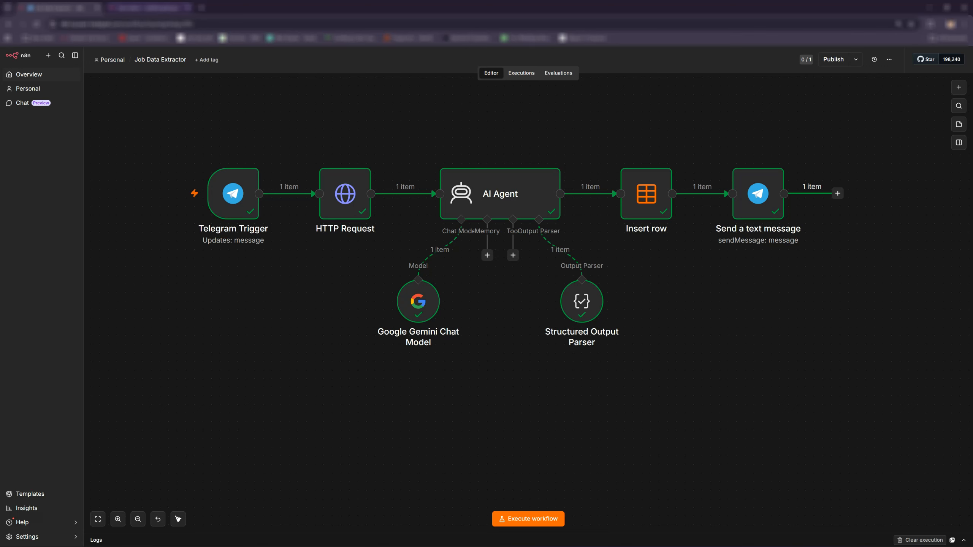
- Check the stored job row from its first column in the data table and return to the workflow
{"action": "left_click", "coordinate": [172, 6]}
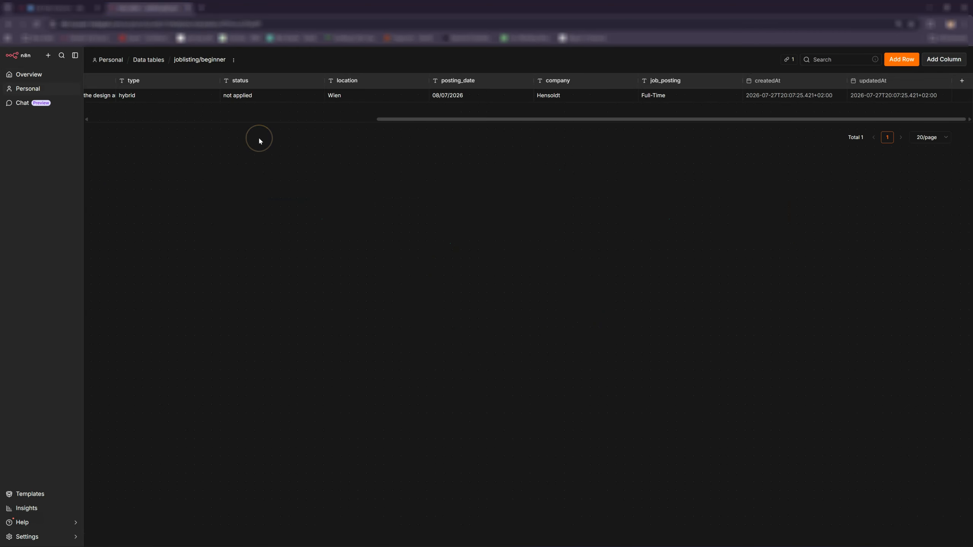
{"action": "left_click_drag", "start_coordinate": [382, 120], "coordinate": [65, 141]}
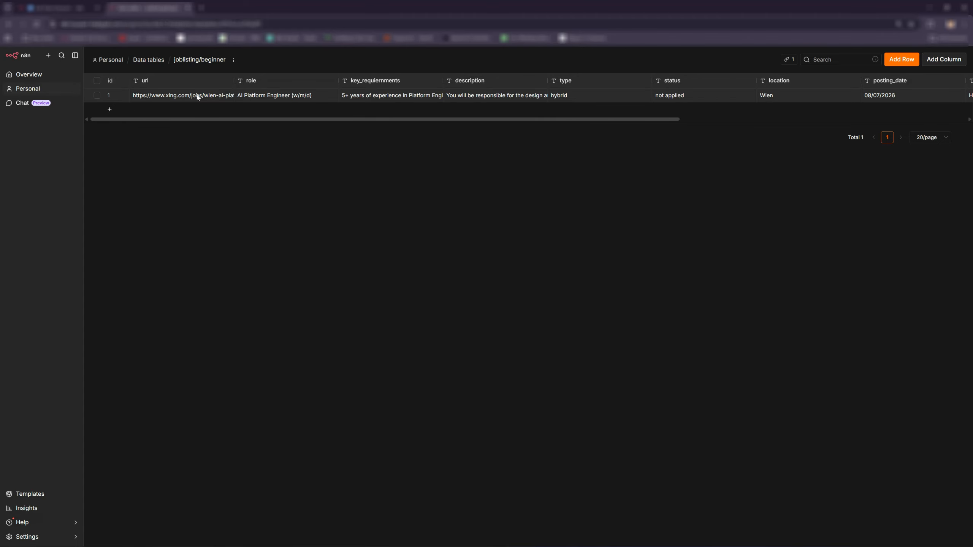
{"action": "left_click", "coordinate": [76, 7]}
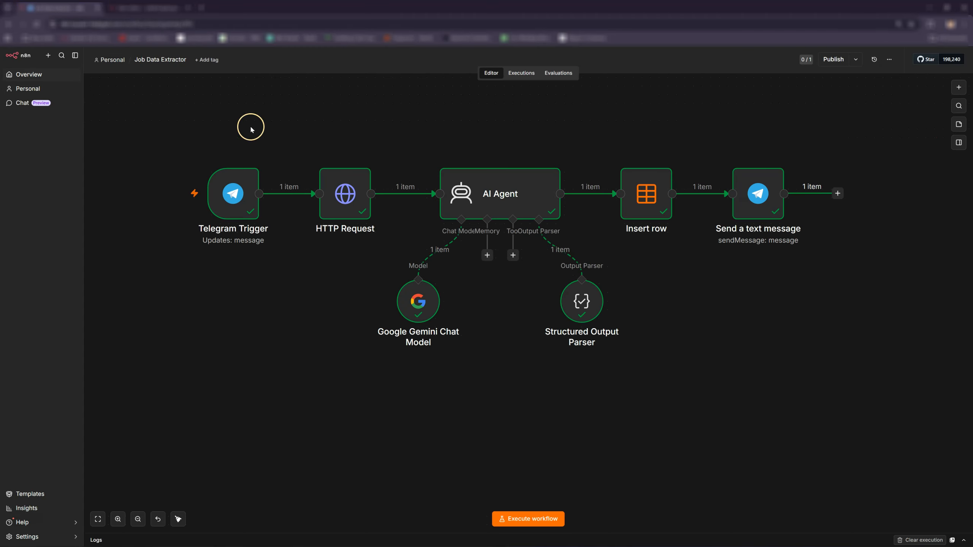
- Execute the workflow and send the XING AI Platform Engineer job link to the Jobdataextractor bot in Telegram
{"action": "left_click", "coordinate": [528, 519]}
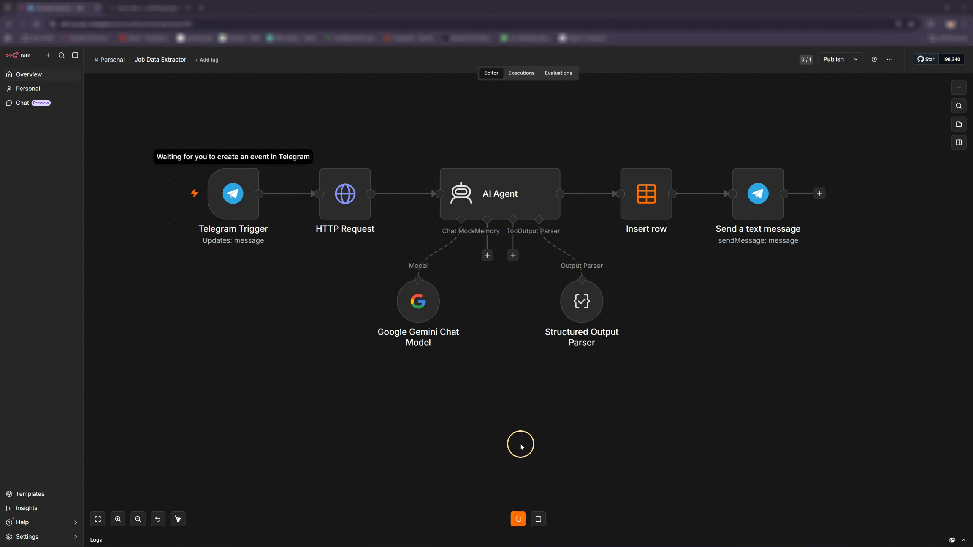
{"action": "key", "text": "alt+Tab"}
{"action": "key", "text": "alt+Tab"}
{"action": "key", "text": "alt+Tab"}
{"action": "key", "text": "alt+Tab"}
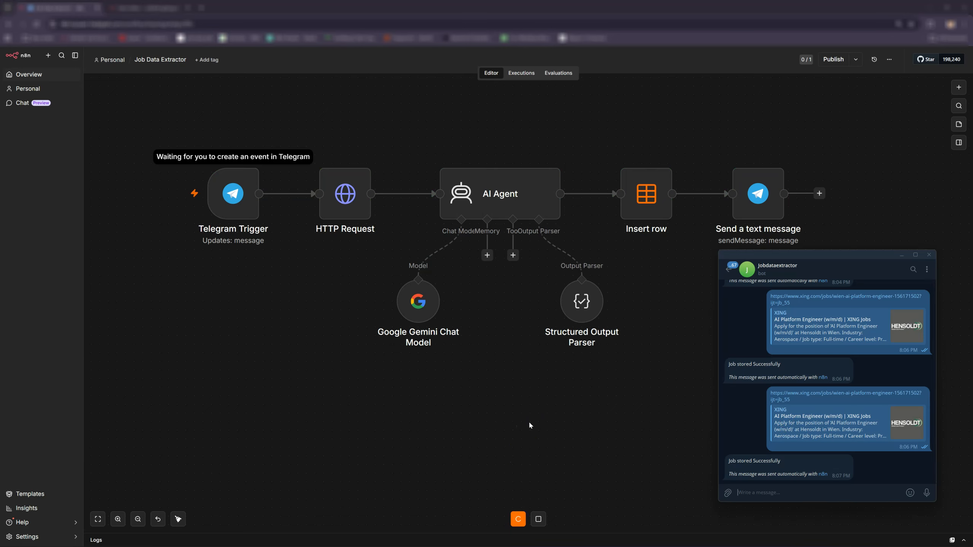
{"action": "left_click_drag", "start_coordinate": [786, 395], "coordinate": [768, 494]}
{"action": "key", "text": "Return"}
{"action": "left_click", "coordinate": [668, 468]}
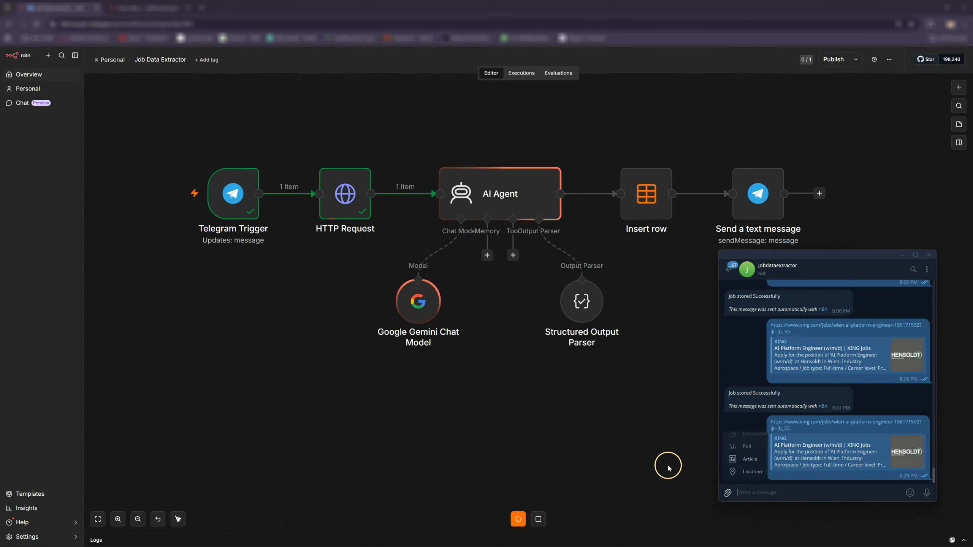
{"action": "left_click", "coordinate": [656, 454]}
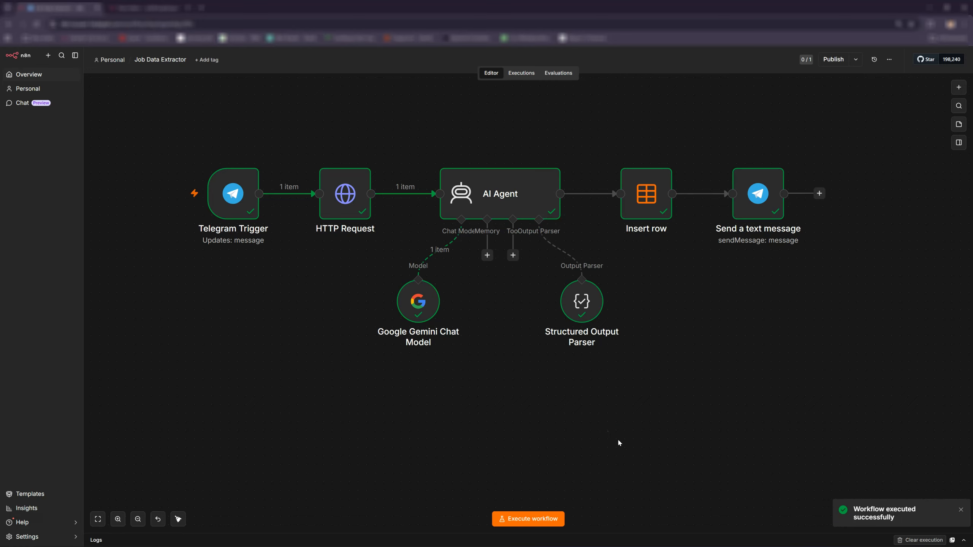
- Reload the joblisting/beginner data table to check for the newly submitted job
{"action": "left_click", "coordinate": [166, 9]}
{"action": "key", "text": "F5"}
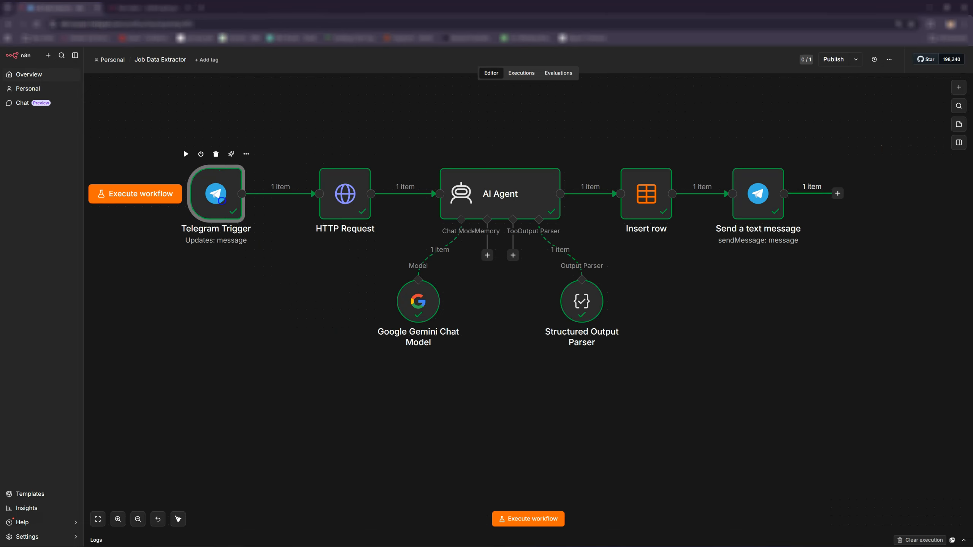
- Widen the gap between the Telegram Trigger and HTTP Request nodes by moving the trigger and all downstream nodes apart
{"action": "left_click_drag", "start_coordinate": [221, 201], "coordinate": [204, 200]}
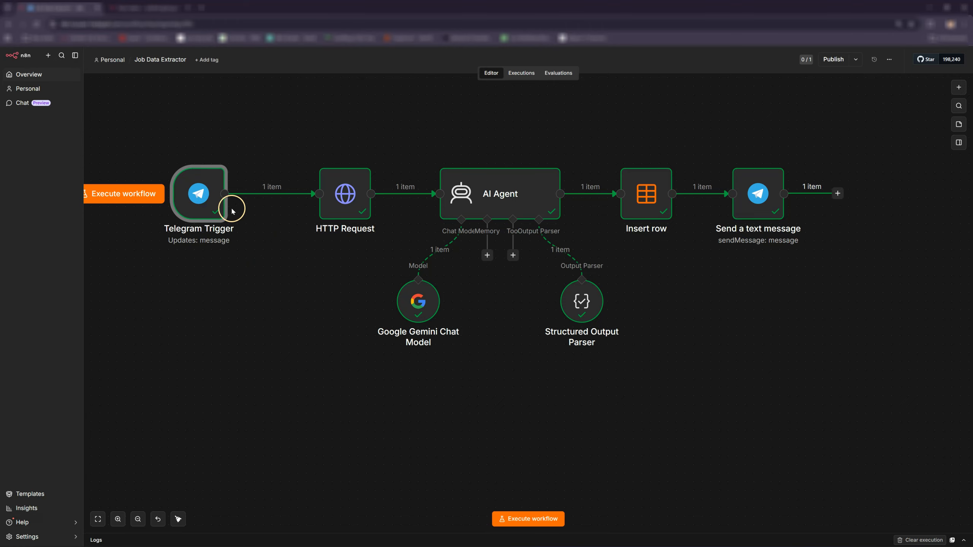
{"action": "left_click_drag", "start_coordinate": [875, 148], "coordinate": [327, 362]}
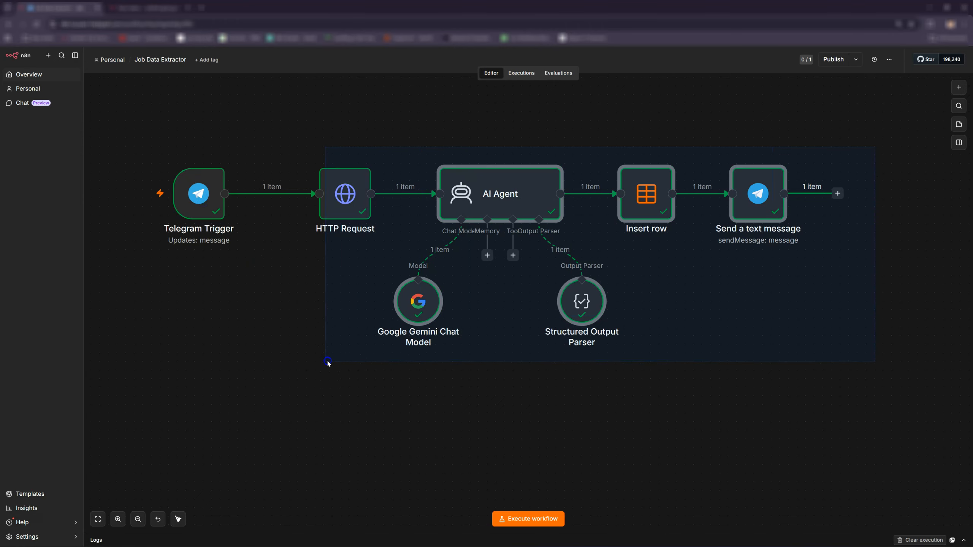
{"action": "left_click_drag", "start_coordinate": [475, 206], "coordinate": [536, 206]}
{"action": "left_click", "coordinate": [309, 290]}
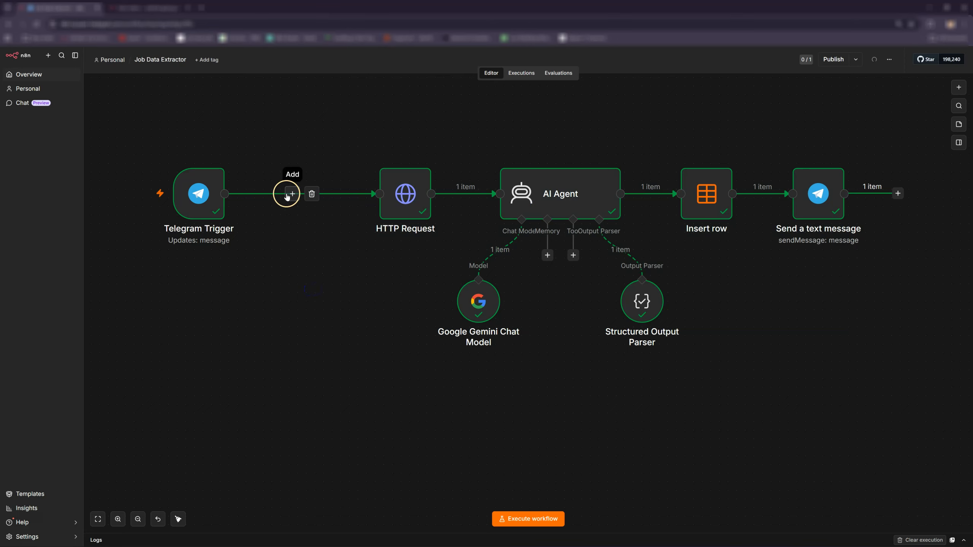
- Insert a Data table node with the Get row(s) action between Telegram Trigger and HTTP Request
{"action": "left_click", "coordinate": [292, 194]}
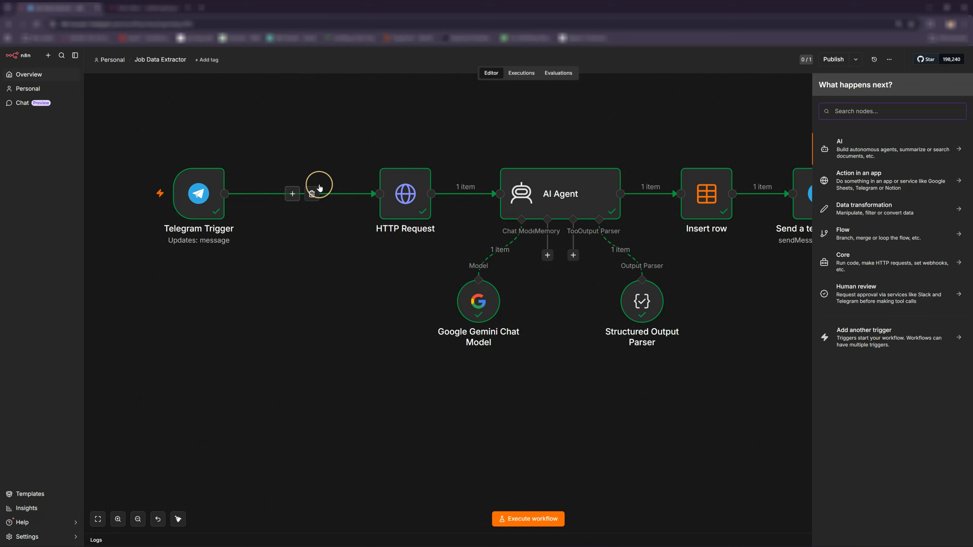
{"action": "type", "text": "data"}
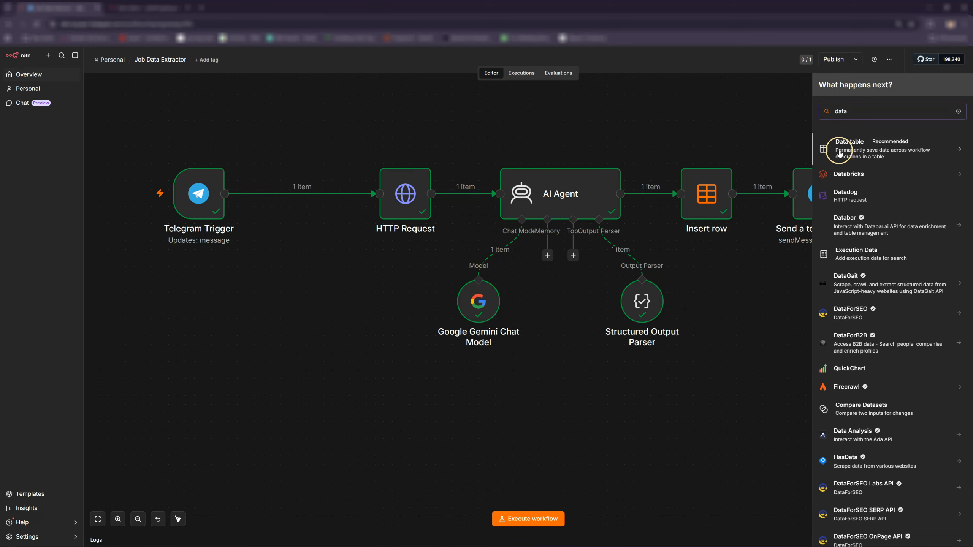
{"action": "left_click", "coordinate": [839, 150]}
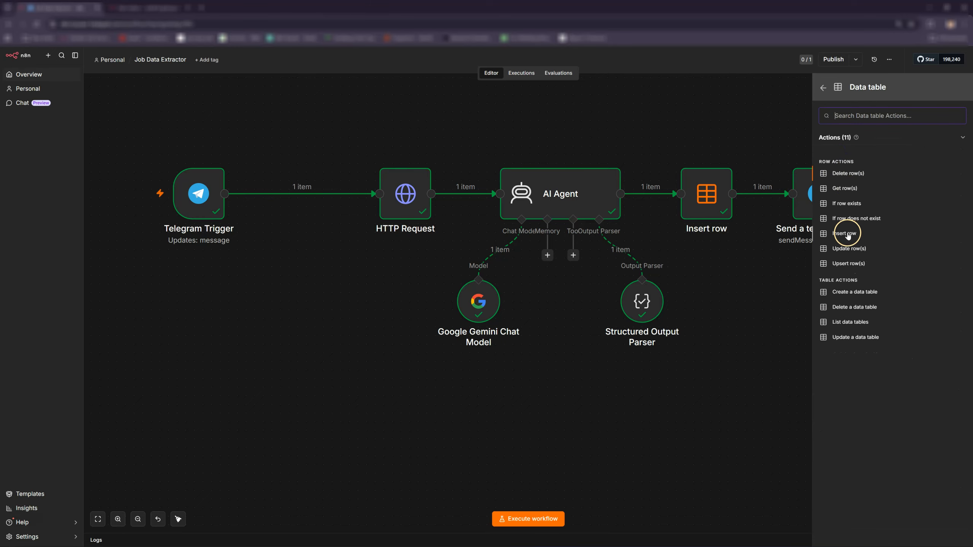
{"action": "left_click", "coordinate": [856, 191]}
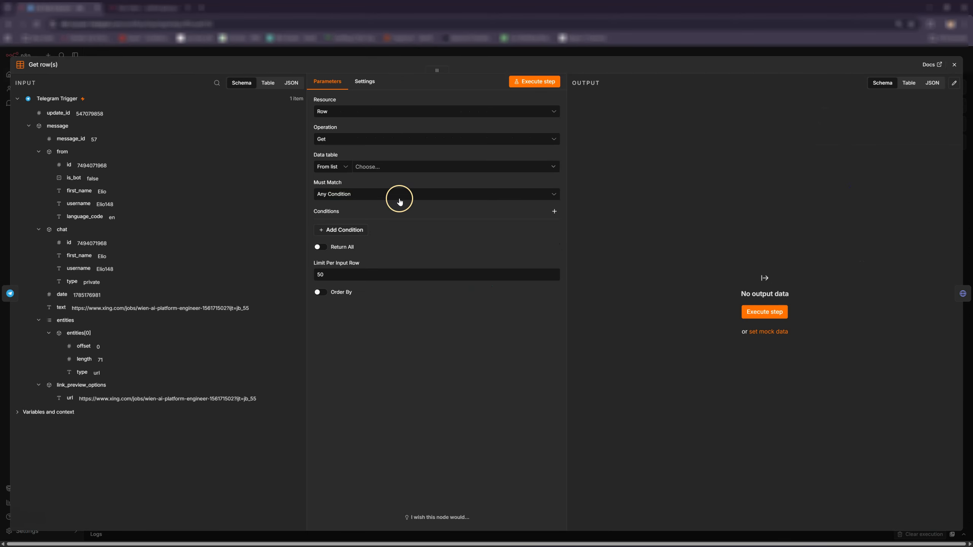
- Point the Get row(s) node at the joblisting/beginner data table and require All Conditions to match
{"action": "left_click", "coordinate": [392, 167]}
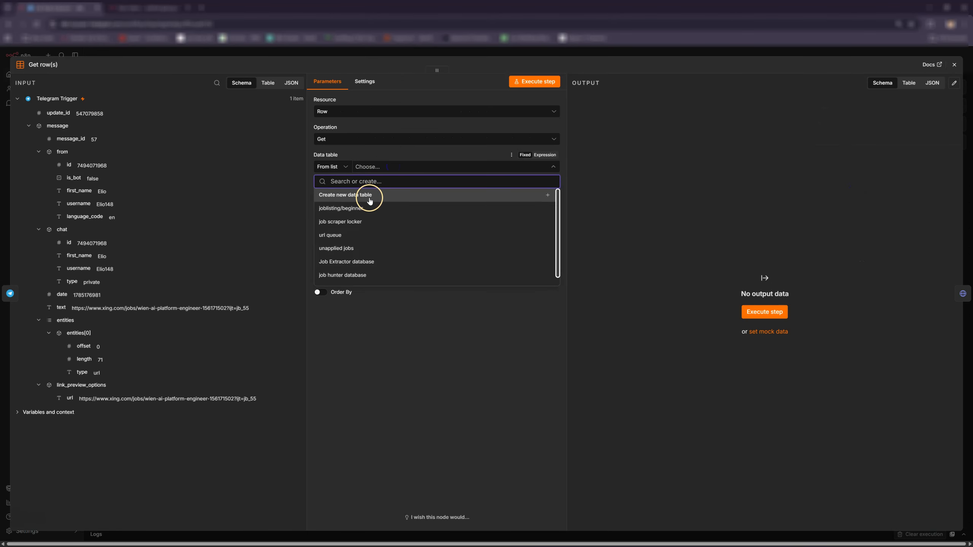
{"action": "left_click", "coordinate": [366, 209]}
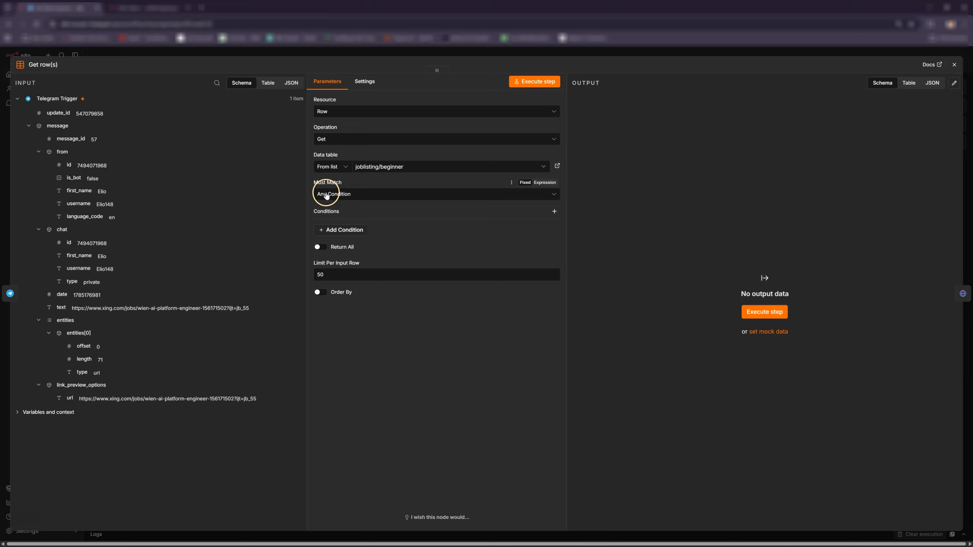
{"action": "left_click", "coordinate": [364, 195]}
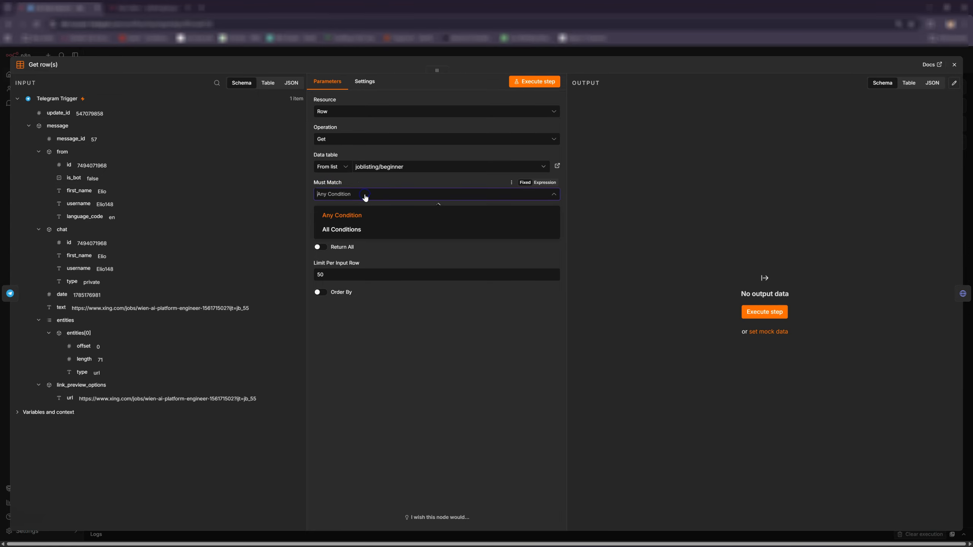
{"action": "left_click", "coordinate": [361, 230]}
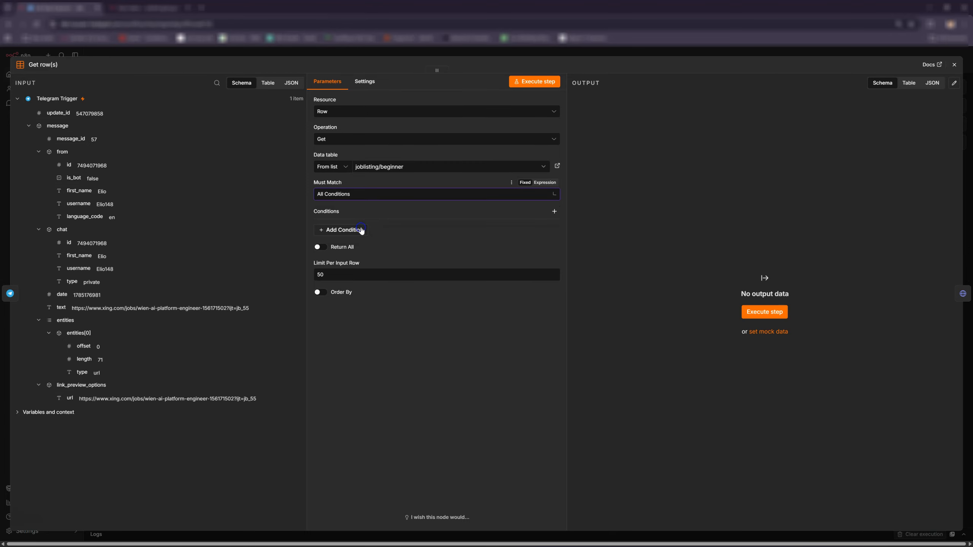
- Add a condition that the url (string) column equals the Telegram message text, {{ $json.message.text }}
{"action": "left_click", "coordinate": [341, 230]}
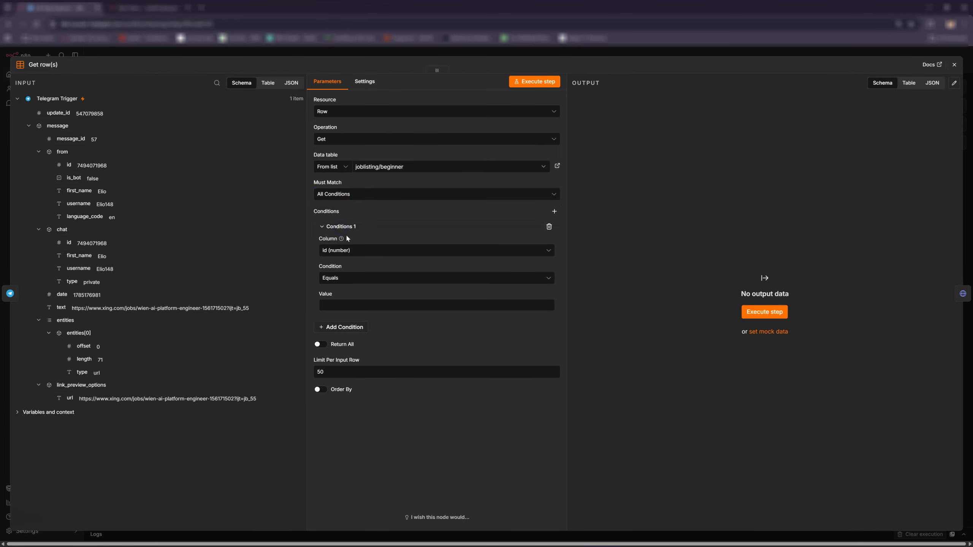
{"action": "left_click", "coordinate": [353, 249]}
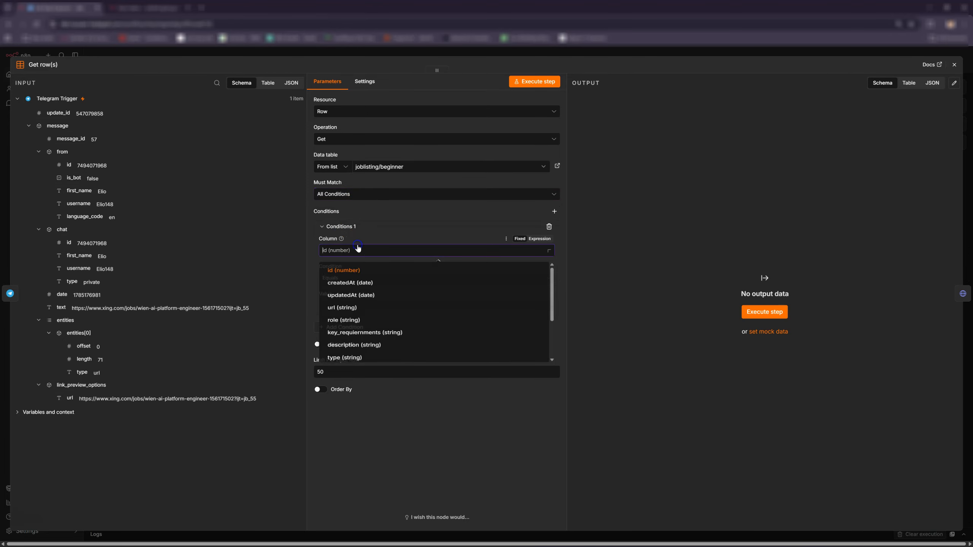
{"action": "left_click", "coordinate": [362, 313]}
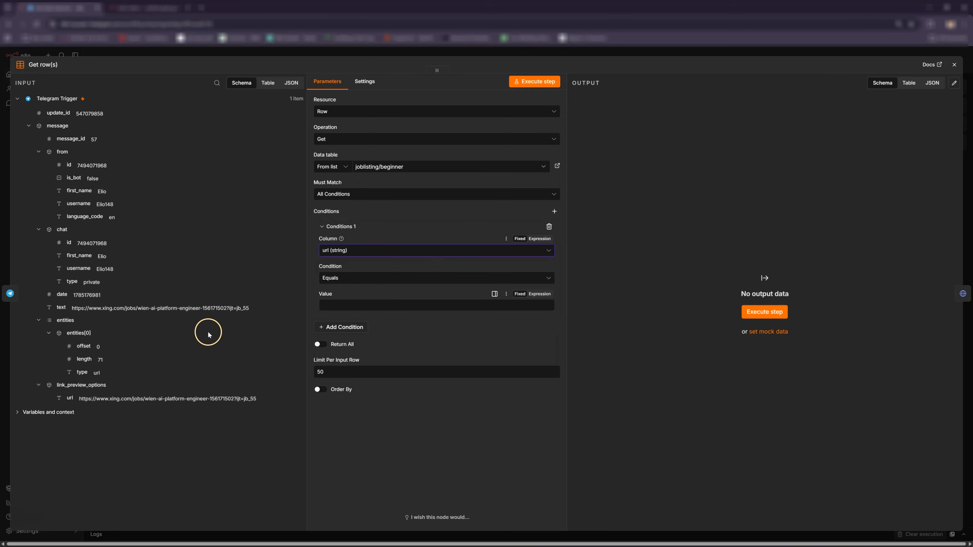
{"action": "left_click_drag", "start_coordinate": [60, 308], "coordinate": [337, 305]}
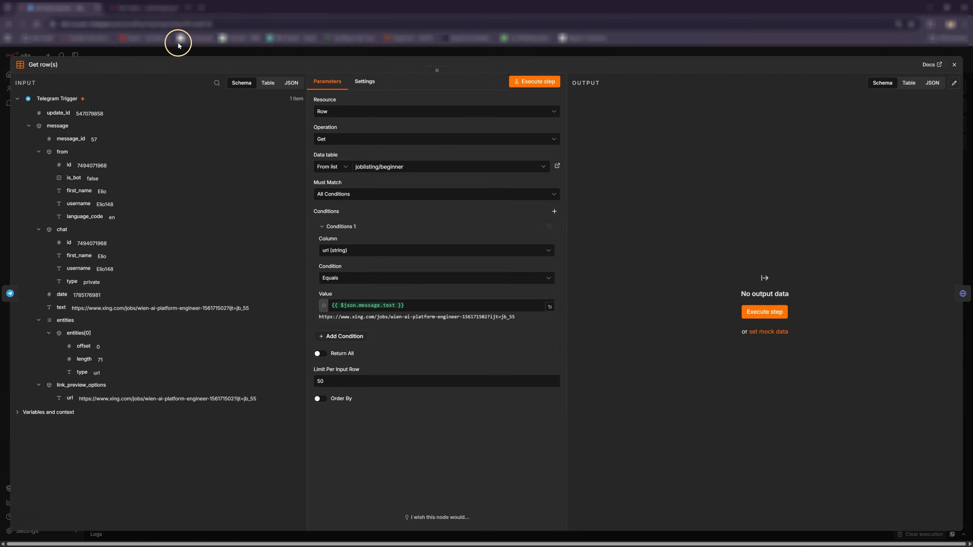
- Examine the full stored url in the second row of the data table and return to the workflow
{"action": "left_click", "coordinate": [178, 44]}
{"action": "double_click", "coordinate": [211, 109]}
{"action": "left_click", "coordinate": [277, 134]}
{"action": "left_click_drag", "start_coordinate": [243, 113], "coordinate": [143, 111]}
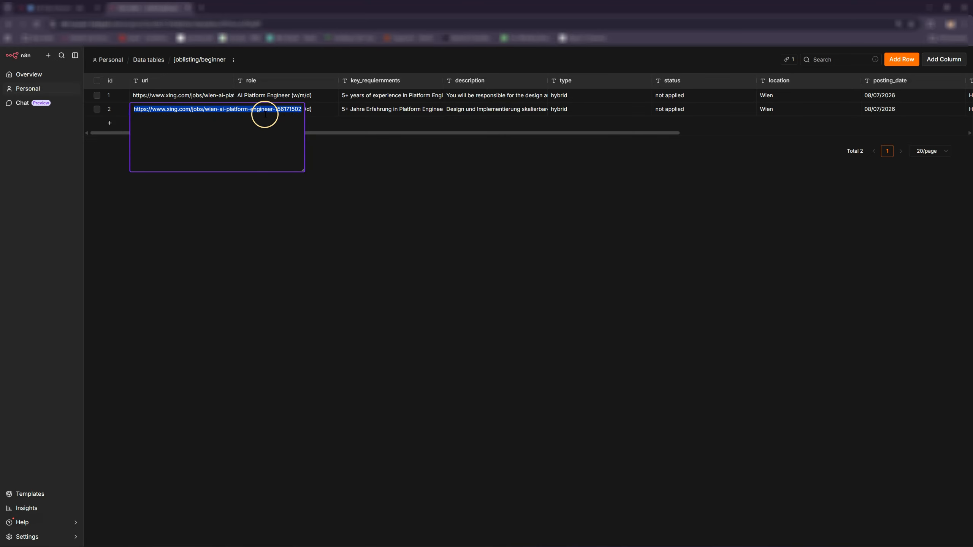
{"action": "left_click", "coordinate": [300, 108]}
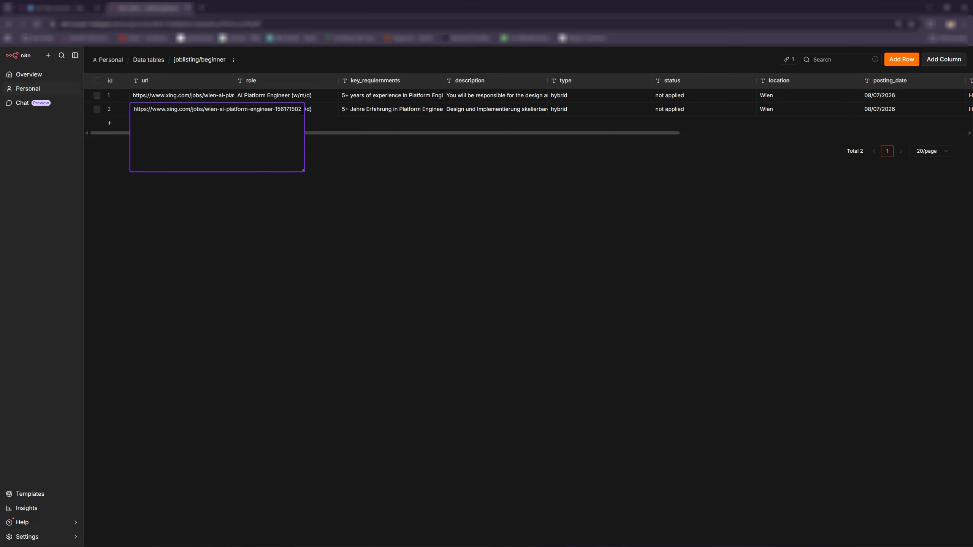
{"action": "left_click", "coordinate": [57, 8]}
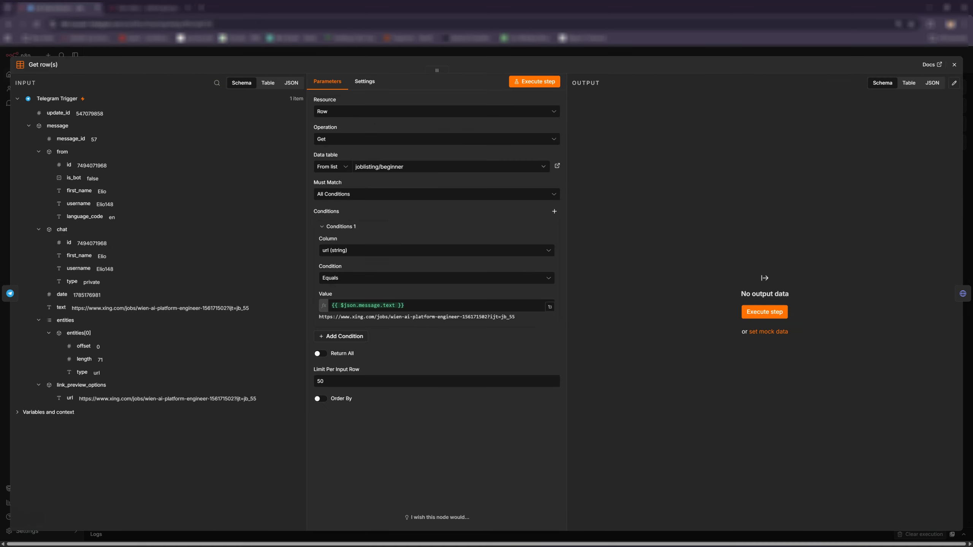
- Change the url condition's value to {{ $json.message.text.split('?')[0] }} and check the resulting link
{"action": "left_click", "coordinate": [393, 306]}
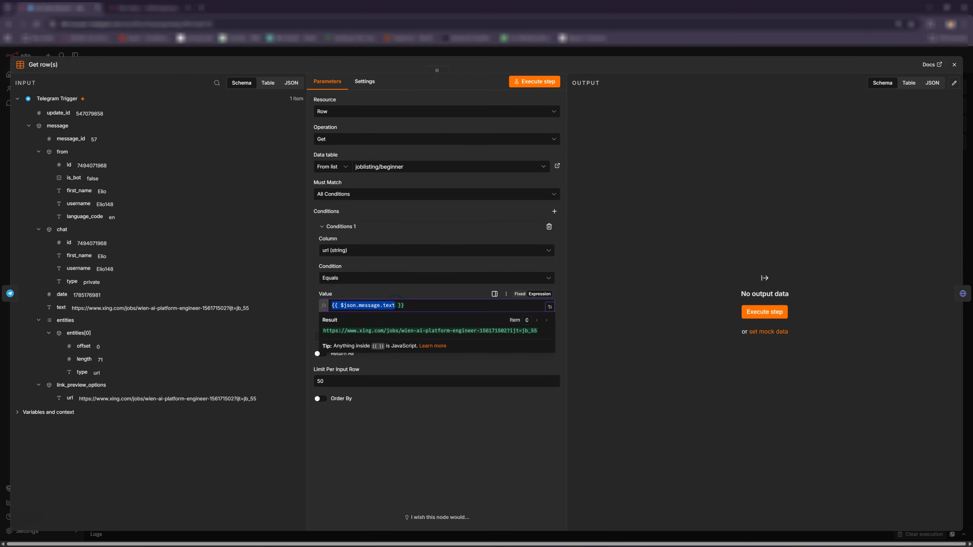
{"action": "type", "text": ".spli"}
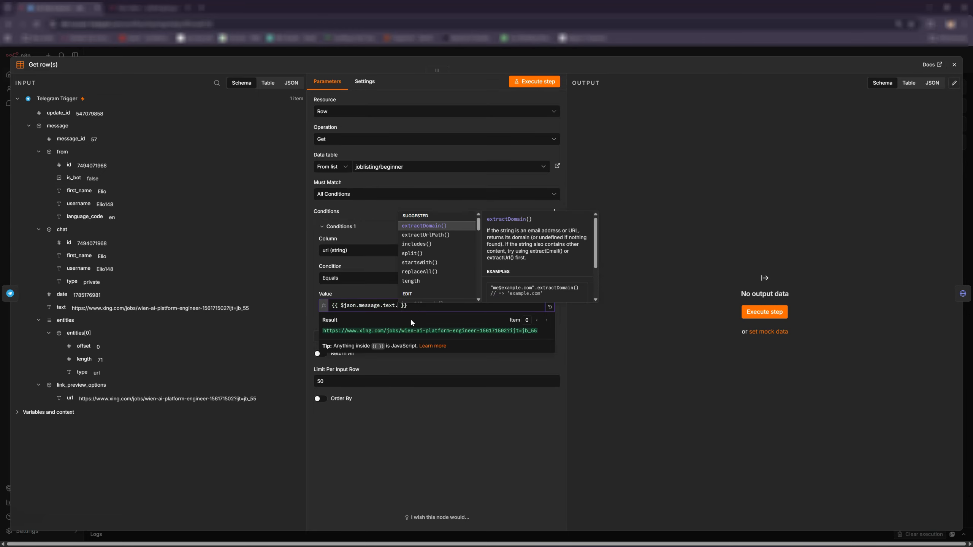
{"action": "key", "text": "Return"}
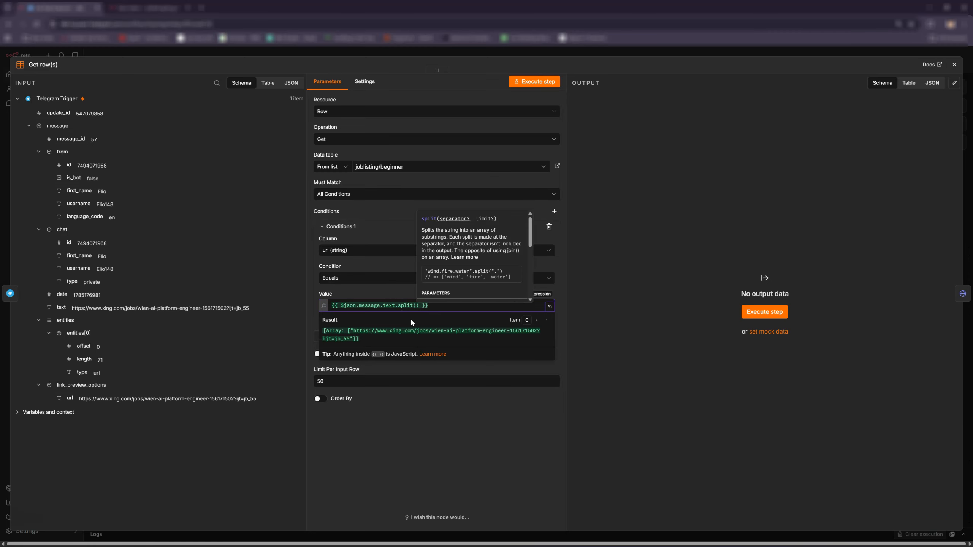
{"action": "type", "text": "'?')."}
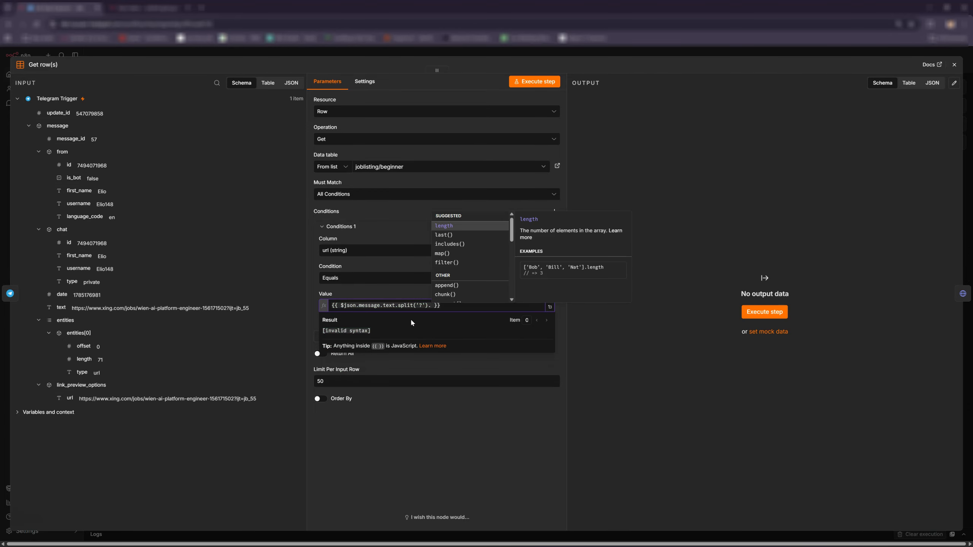
{"action": "key", "text": "BackSpace"}
{"action": "type", "text": "[0"}
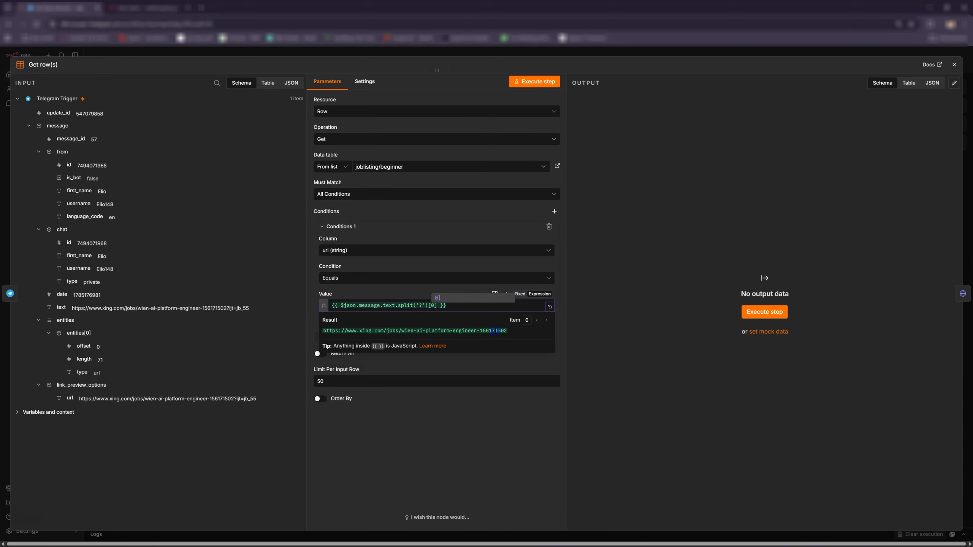
{"action": "left_click_drag", "start_coordinate": [507, 330], "coordinate": [360, 328]}
{"action": "left_click", "coordinate": [579, 336]}
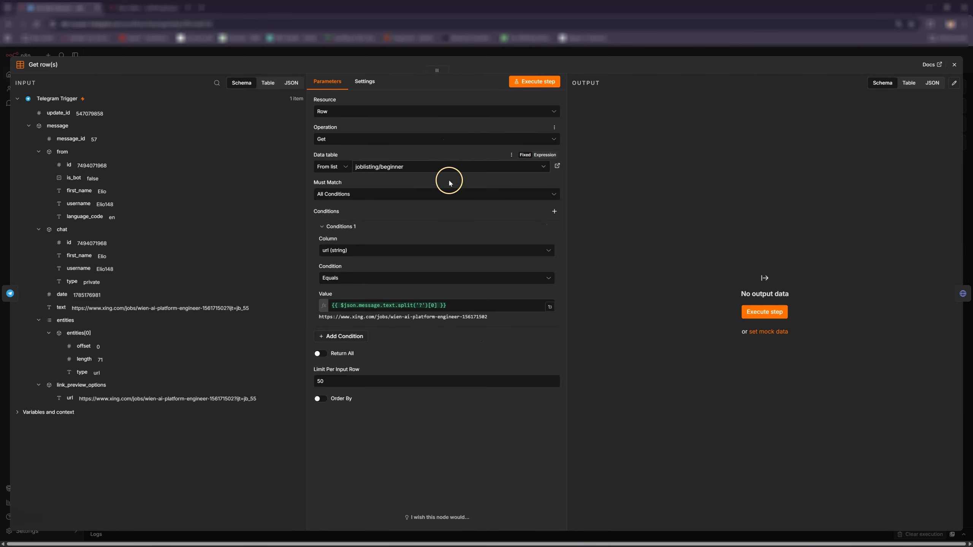
- Execute the Get row(s) step, review the returned job data, and close the node
{"action": "left_click", "coordinate": [540, 83]}
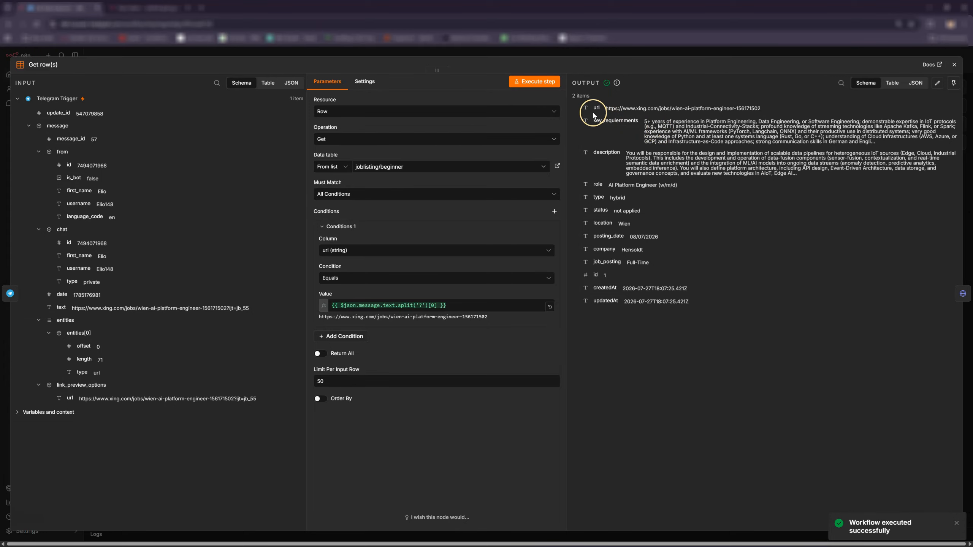
{"action": "left_click_drag", "start_coordinate": [600, 115], "coordinate": [748, 303]}
{"action": "left_click", "coordinate": [748, 303]}
{"action": "left_click", "coordinate": [955, 64]}
- Switch to the Jobdataextractor chat in Telegram and enter the earlier XING link for the Oberwiesenthal Initiativ-Bewerbung job as a new message
{"action": "key", "text": "alt+Tab"}
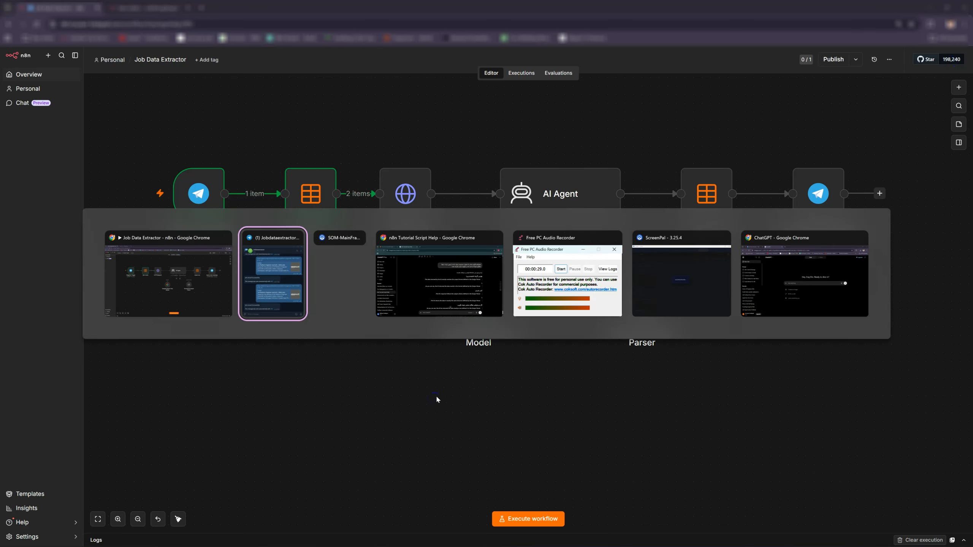
{"action": "key", "text": "alt+Tab"}
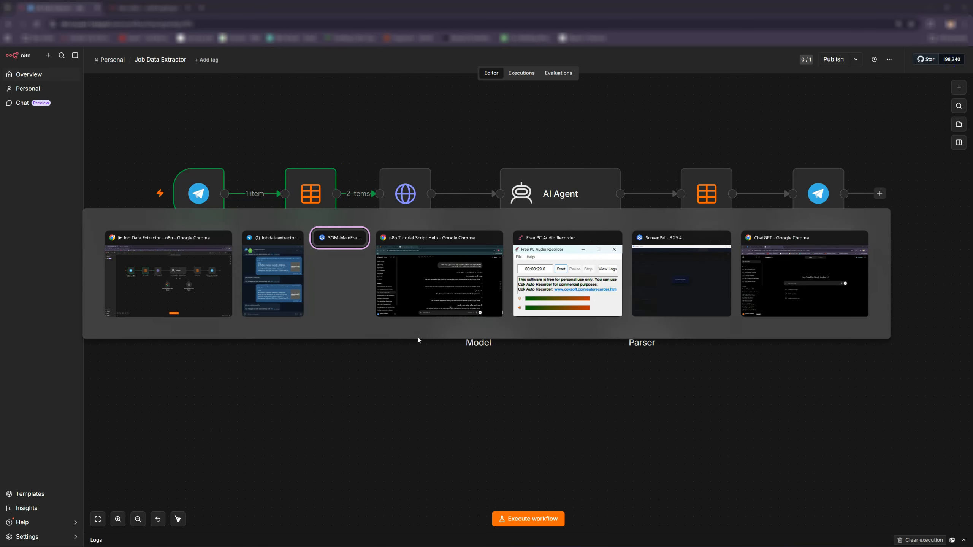
{"action": "left_click", "coordinate": [278, 287]}
{"action": "left_click", "coordinate": [799, 336]}
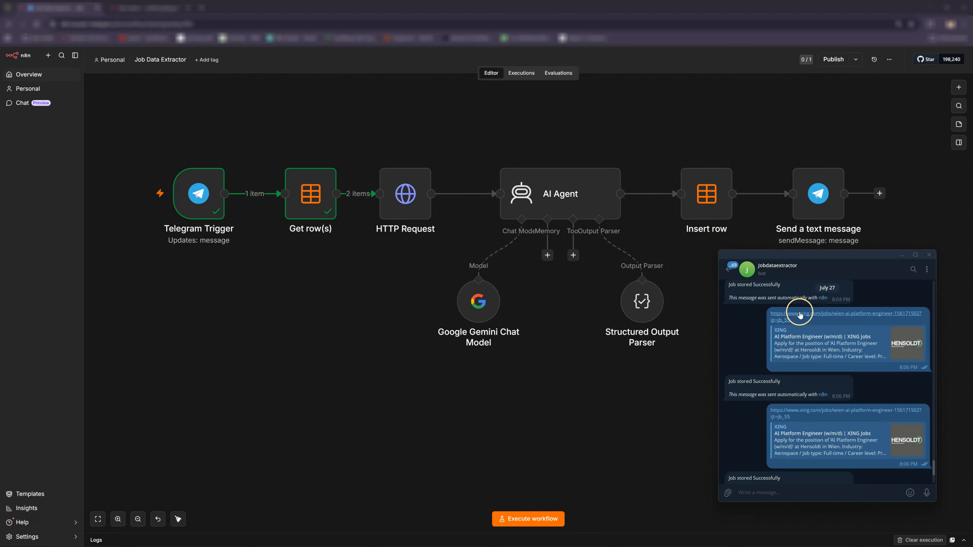
{"action": "scroll", "coordinate": [802, 329], "scroll_direction": "up", "scroll_amount": 5}
{"action": "scroll", "coordinate": [799, 315], "scroll_direction": "up", "scroll_amount": 5}
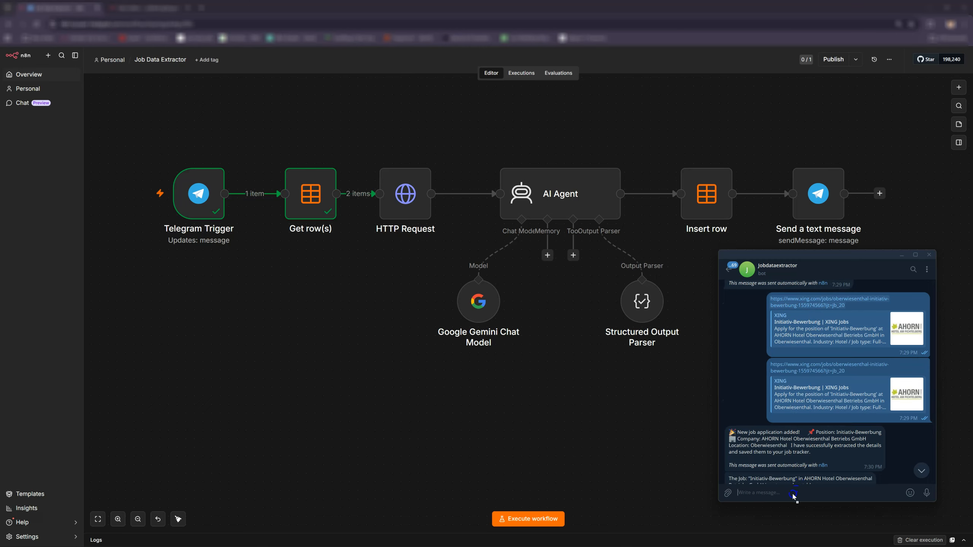
{"action": "type", "text": "https://www.xing.com/jobs/oberwiesenthal-initiativ-bewerbung-155974566?ijt=jb_20"}
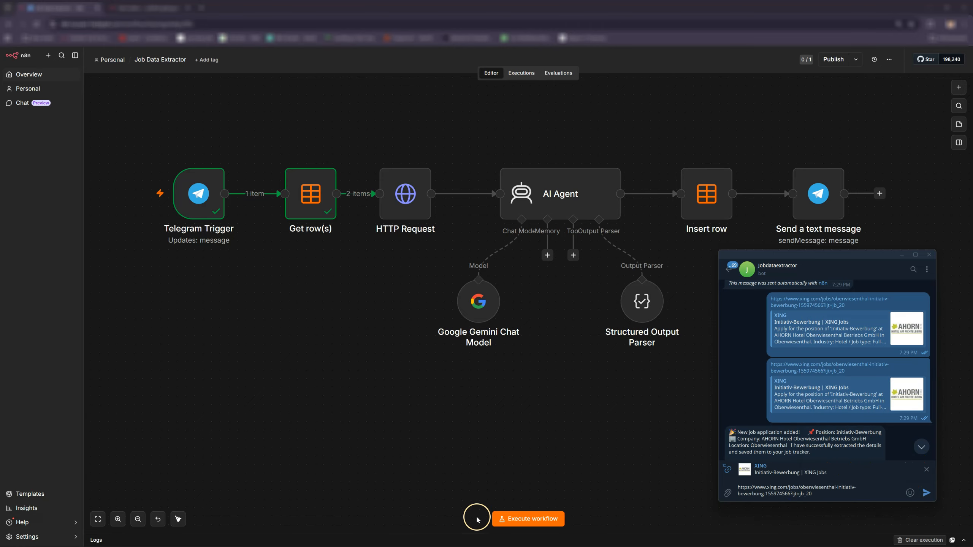
- Execute the workflow, send the prepared Initiativ-Bewerbung link to the bot in Telegram, and return to the canvas
{"action": "left_click", "coordinate": [515, 521]}
{"action": "key", "text": "alt+Tab"}
{"action": "left_click", "coordinate": [924, 494]}
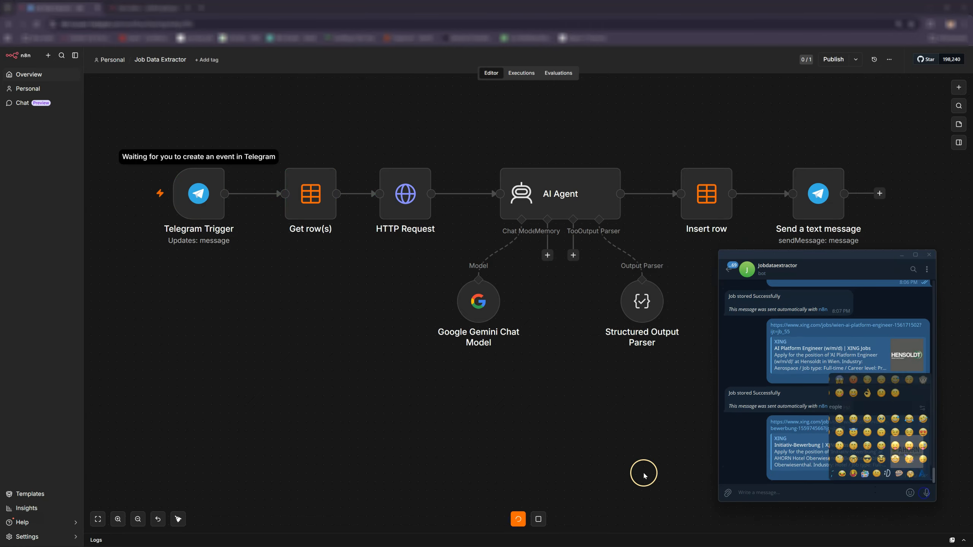
{"action": "left_click", "coordinate": [644, 475]}
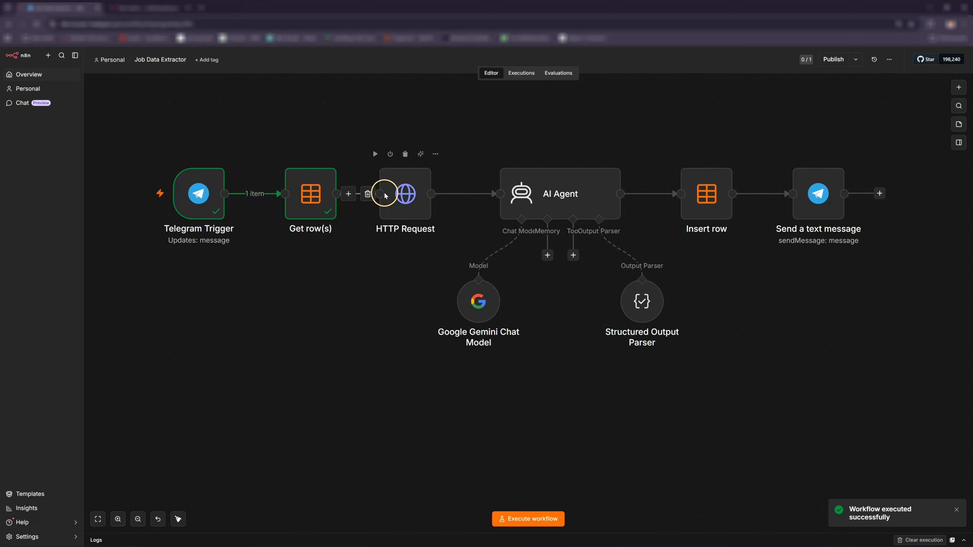
- Enable Always Output Data in the Get row(s) node's settings
{"action": "double_click", "coordinate": [315, 191]}
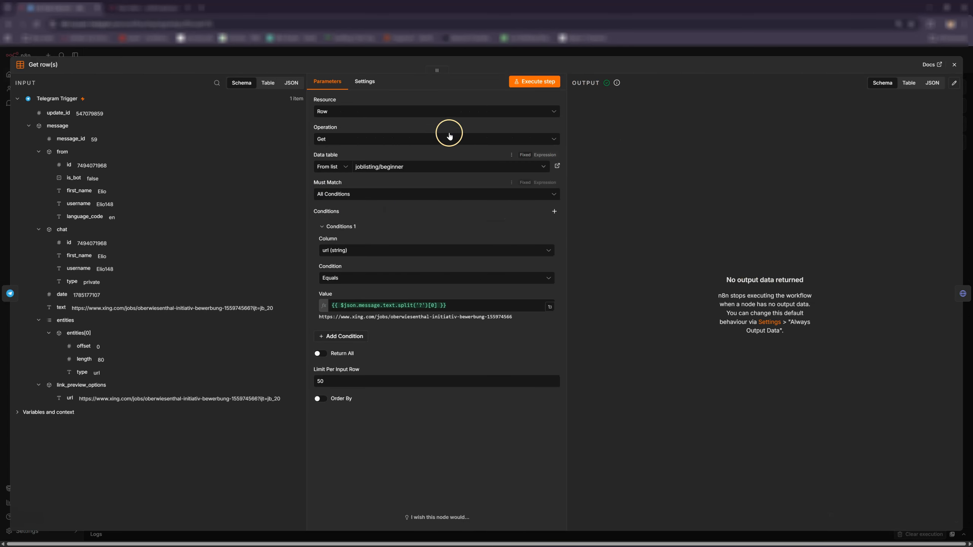
{"action": "left_click", "coordinate": [370, 85]}
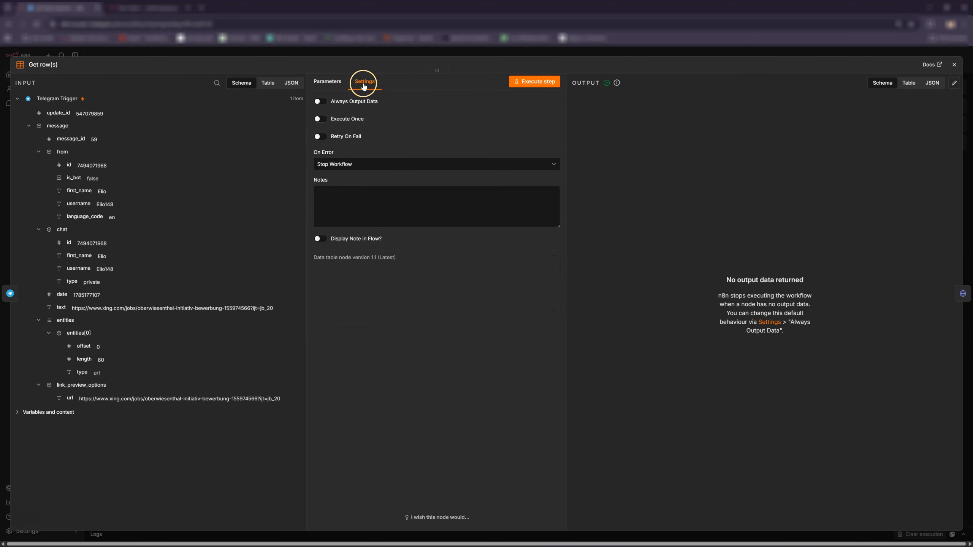
{"action": "left_click", "coordinate": [320, 102]}
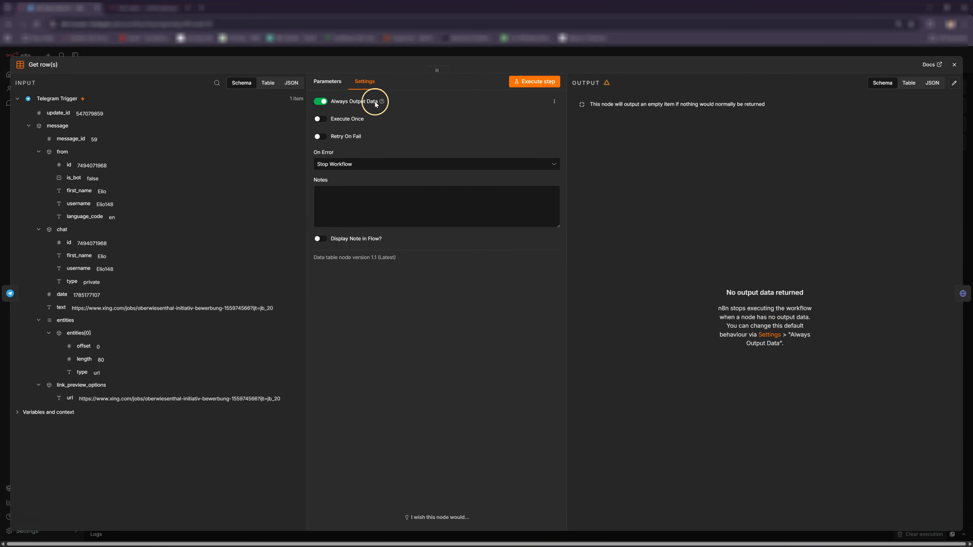
- Execute the Get row(s) step with Always Output Data enabled, check its output, and close the node
{"action": "left_click", "coordinate": [554, 82]}
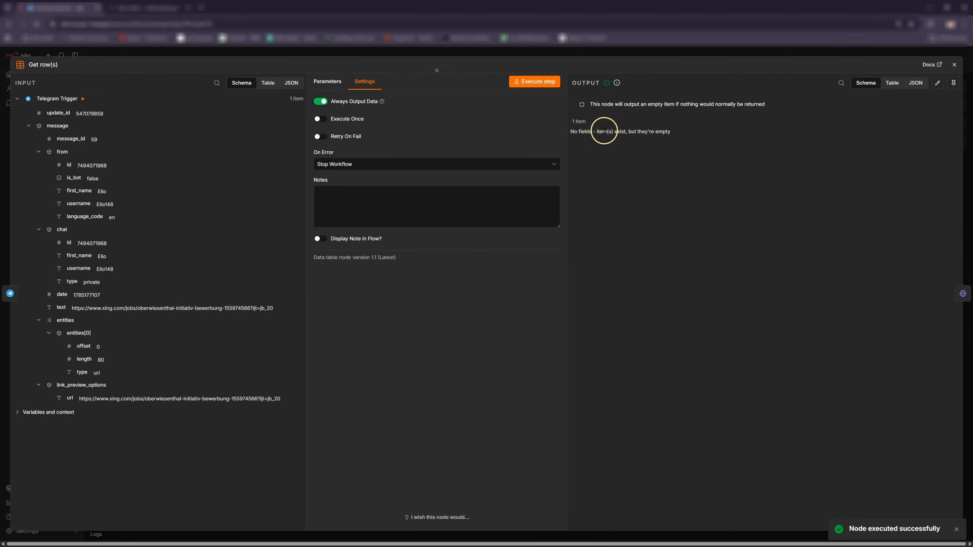
{"action": "left_click_drag", "start_coordinate": [571, 131], "coordinate": [727, 135]}
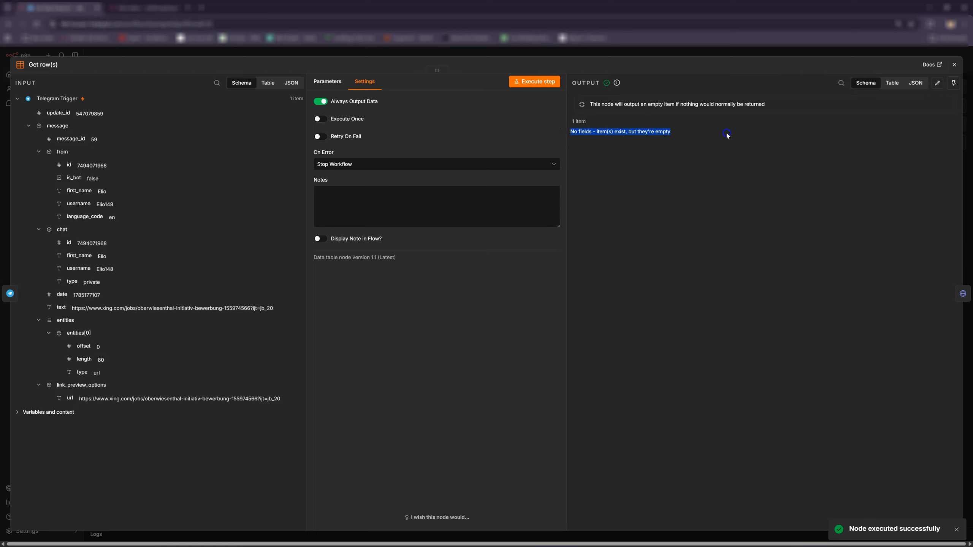
{"action": "left_click", "coordinate": [954, 64]}
- Inspect the HTTP Request node's input and URL expression, then return to the canvas
{"action": "double_click", "coordinate": [411, 198]}
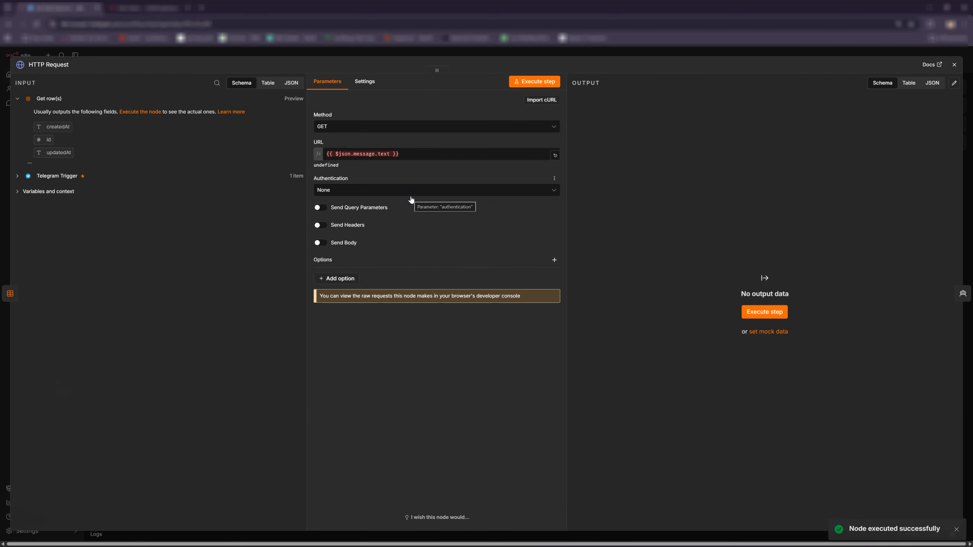
{"action": "left_click", "coordinate": [955, 64]}
{"action": "left_click_drag", "start_coordinate": [233, 213], "coordinate": [114, 259]}
{"action": "left_click_drag", "start_coordinate": [307, 204], "coordinate": [264, 205]}
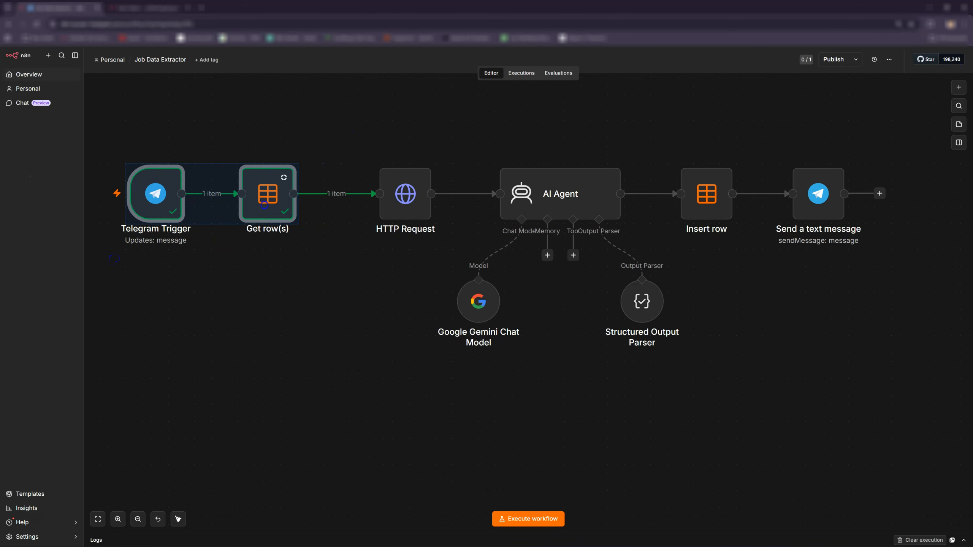
- Insert an If node between the Get row(s) and HTTP Request nodes
{"action": "left_click", "coordinate": [327, 193]}
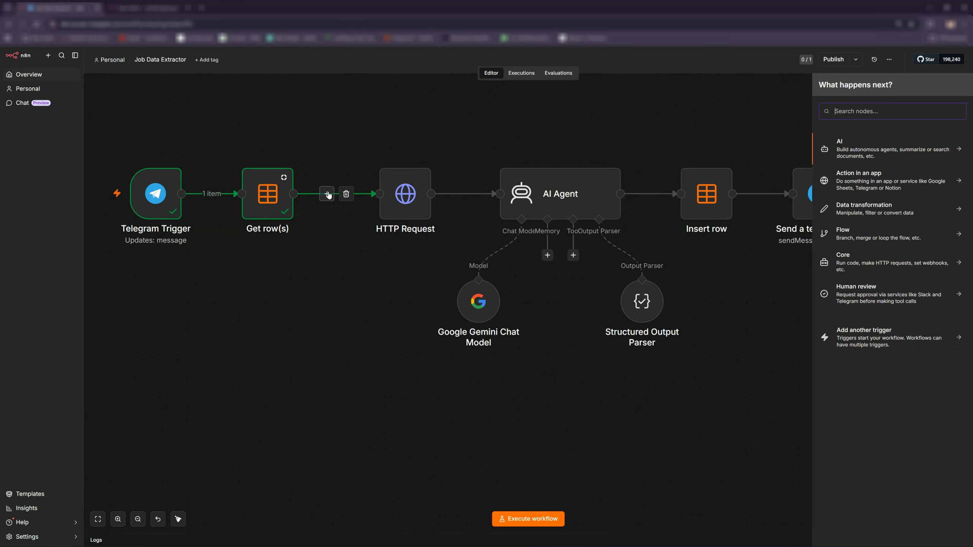
{"action": "type", "text": "if"}
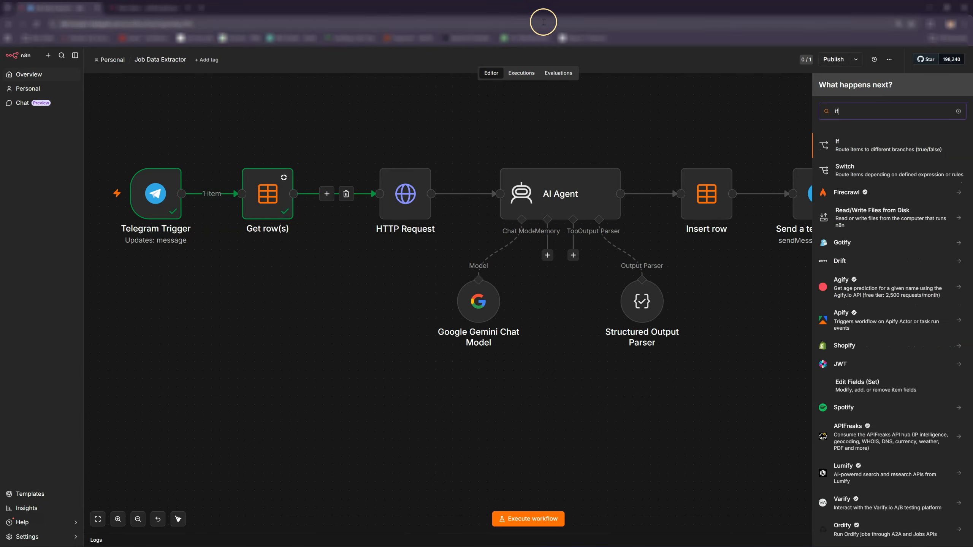
{"action": "left_click", "coordinate": [851, 147]}
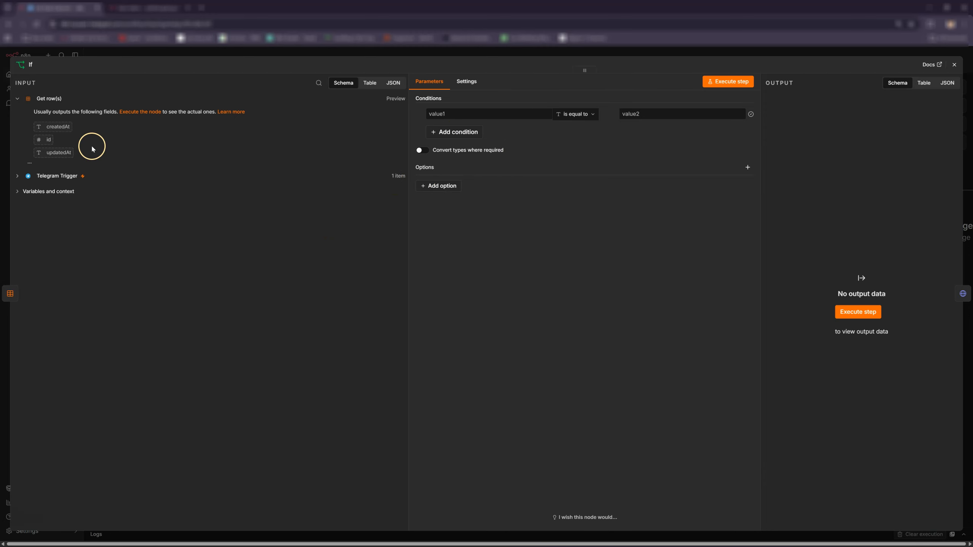
- Set the If condition to check that the Get row(s) id, {{ $json.id }}, as a number is not empty, and close the node
{"action": "left_click_drag", "start_coordinate": [43, 142], "coordinate": [464, 116]}
{"action": "left_click", "coordinate": [588, 115]}
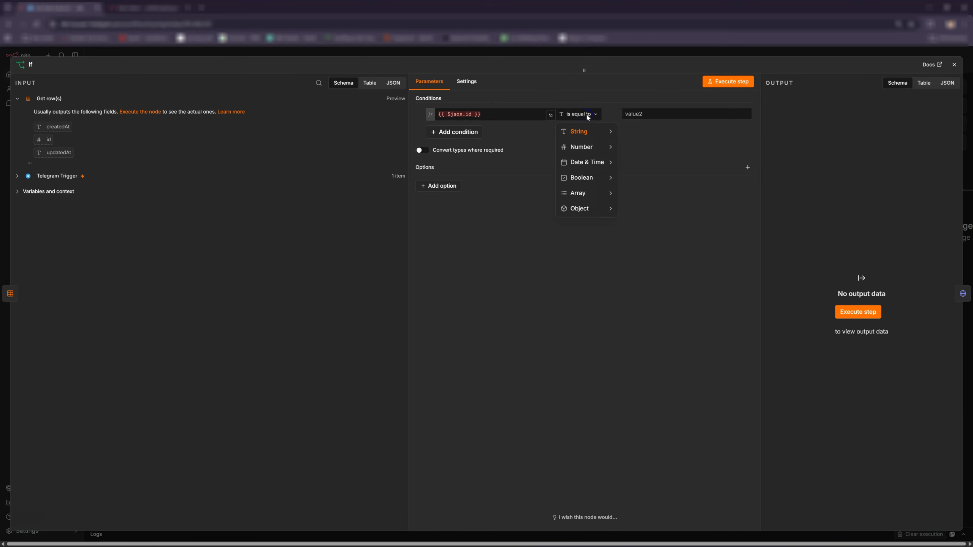
{"action": "mouse_move", "coordinate": [595, 142]}
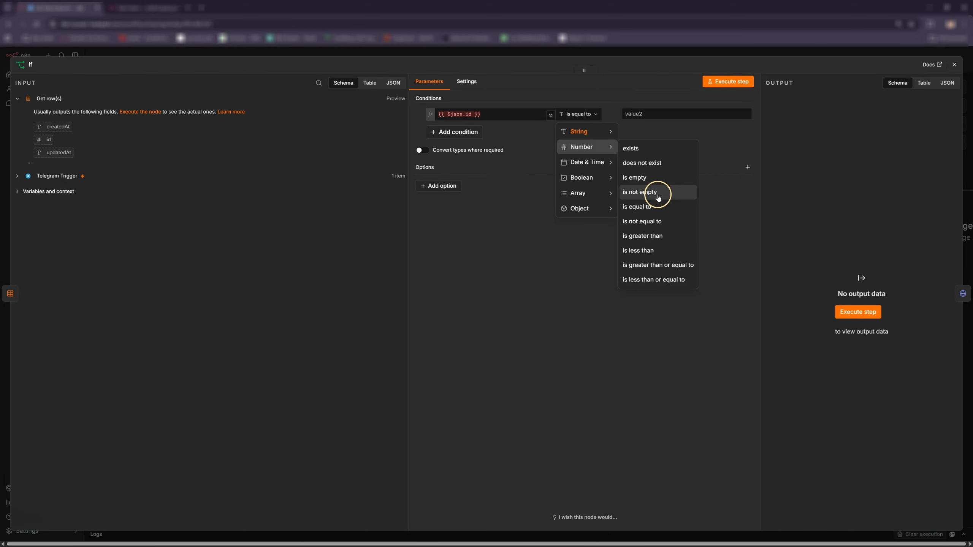
{"action": "left_click", "coordinate": [658, 193]}
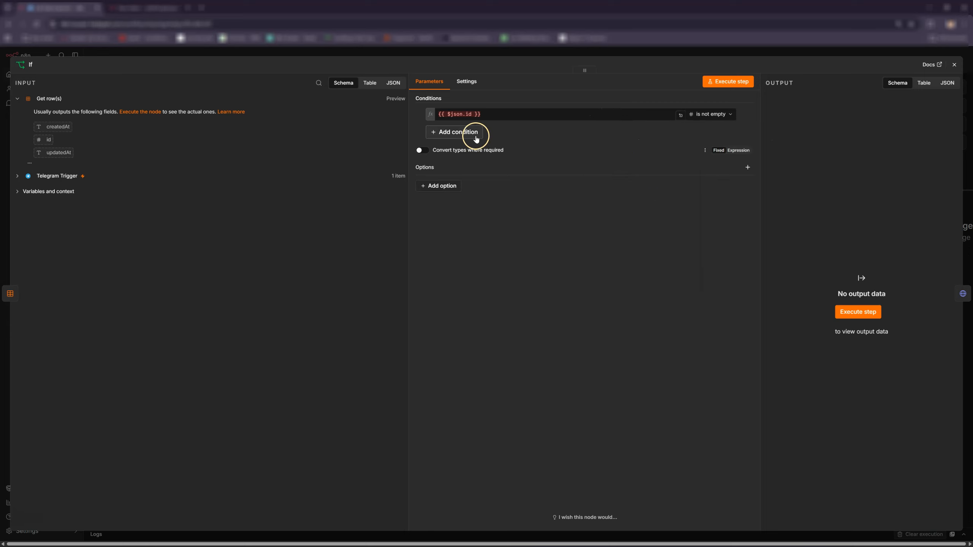
{"action": "left_click", "coordinate": [954, 65]}
- Execute the If node and check which branch the item takes
{"action": "left_click", "coordinate": [387, 288]}
{"action": "mouse_move", "coordinate": [370, 195]}
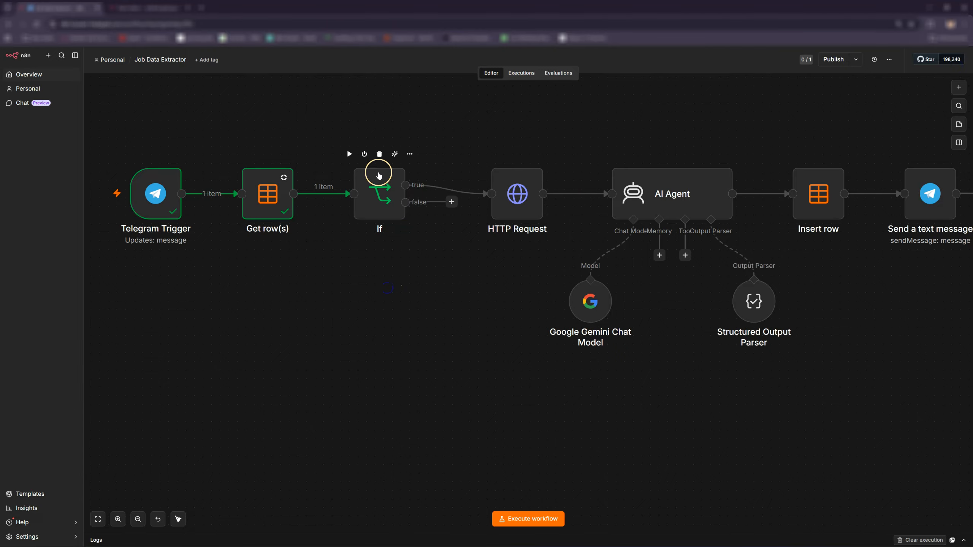
{"action": "left_click", "coordinate": [349, 153]}
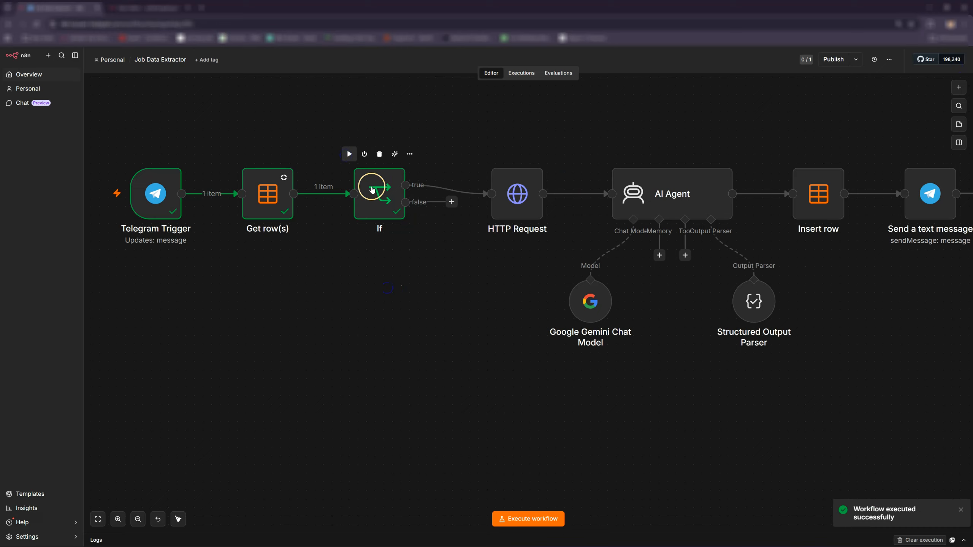
{"action": "left_click", "coordinate": [387, 207]}
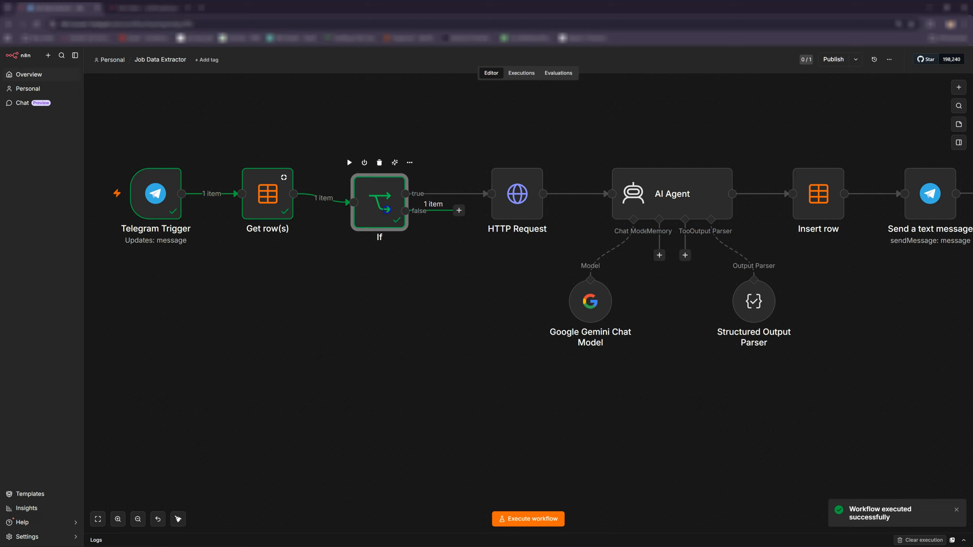
- Remove the If node's true connection to HTTP Request and connect the false output to HTTP Request instead
{"action": "mouse_move", "coordinate": [463, 191]}
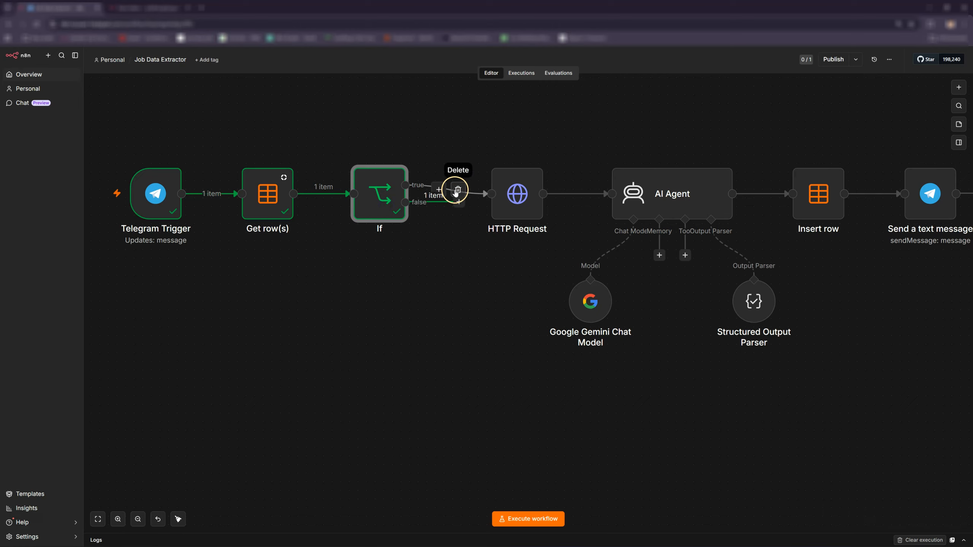
{"action": "left_click", "coordinate": [458, 189]}
{"action": "left_click_drag", "start_coordinate": [459, 202], "coordinate": [488, 195]}
- Replace the HTTP Request URL with the Telegram Trigger's message text, {{ $('Telegram Trigger').item.json.message.text }}, and close the node
{"action": "double_click", "coordinate": [505, 198]}
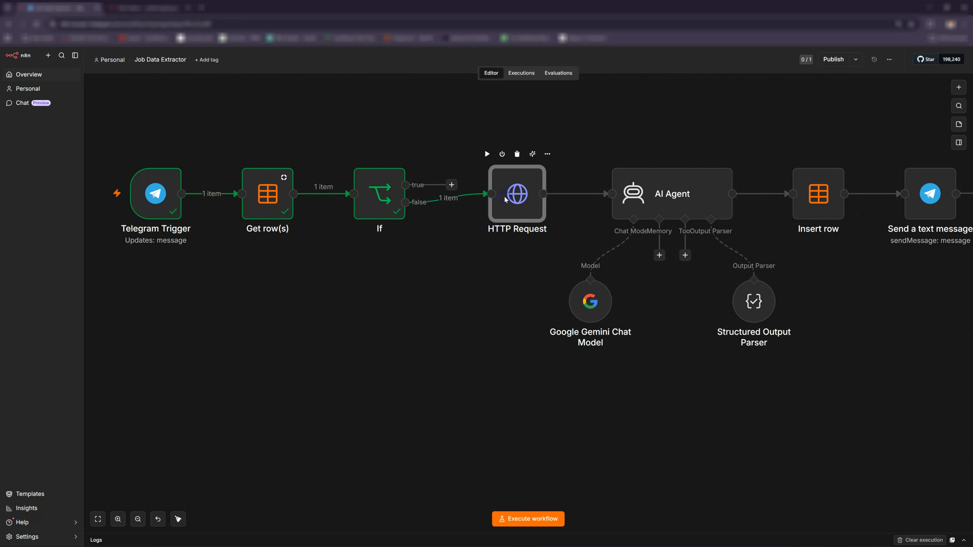
{"action": "left_click", "coordinate": [417, 154]}
{"action": "key", "text": "ctrl+a"}
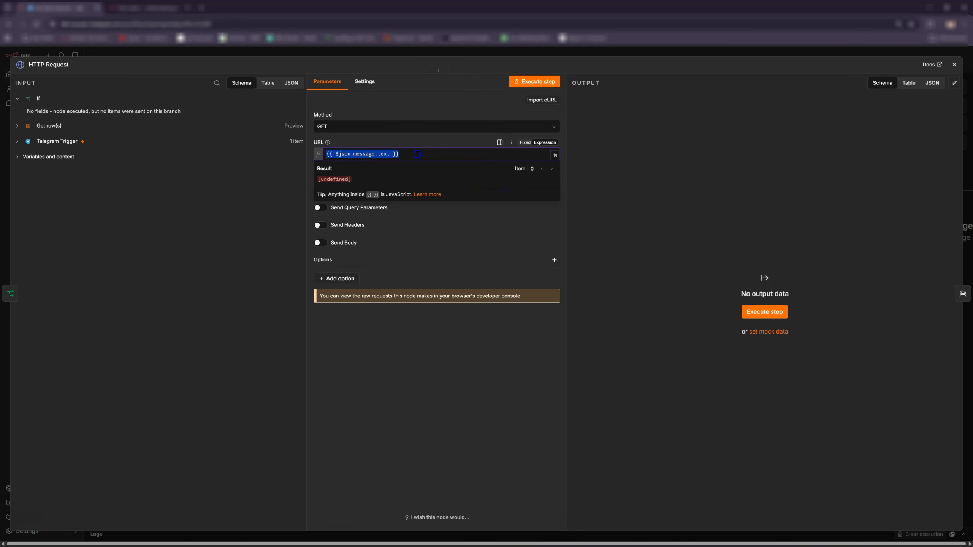
{"action": "key", "text": "BackSpace"}
{"action": "left_click", "coordinate": [17, 141]}
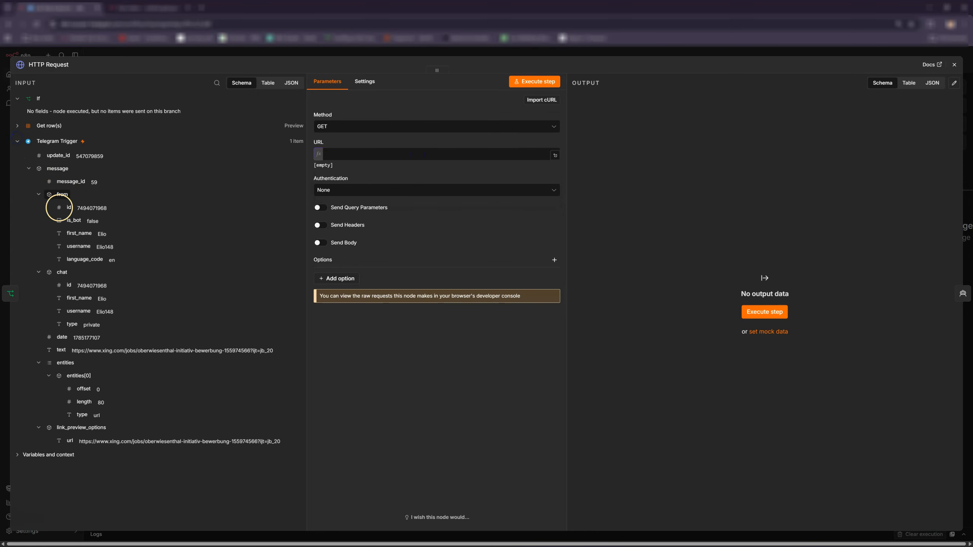
{"action": "left_click_drag", "start_coordinate": [60, 350], "coordinate": [356, 157]}
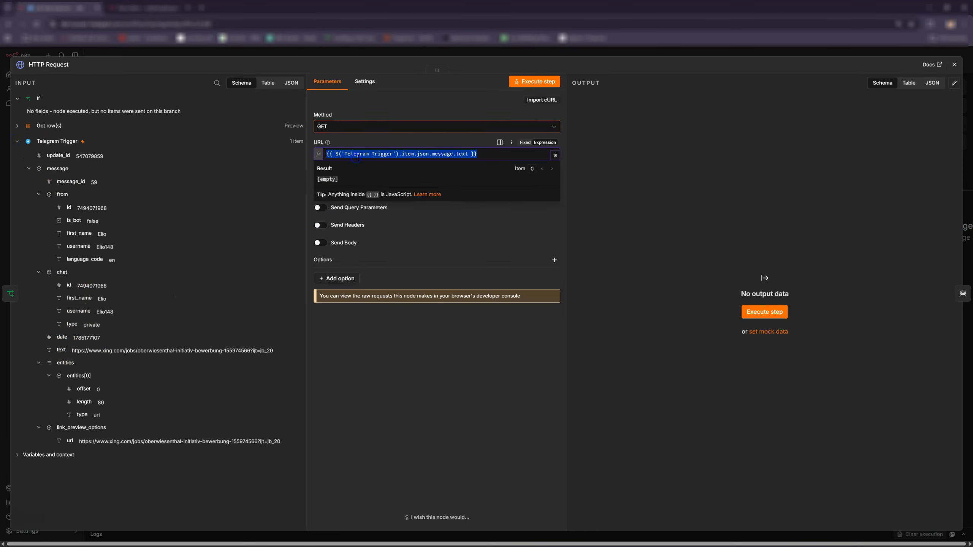
{"action": "left_click", "coordinate": [954, 64]}
- Add a Telegram Send a text message node to the If node's true branch
{"action": "left_click", "coordinate": [392, 186]}
{"action": "left_click", "coordinate": [451, 185]}
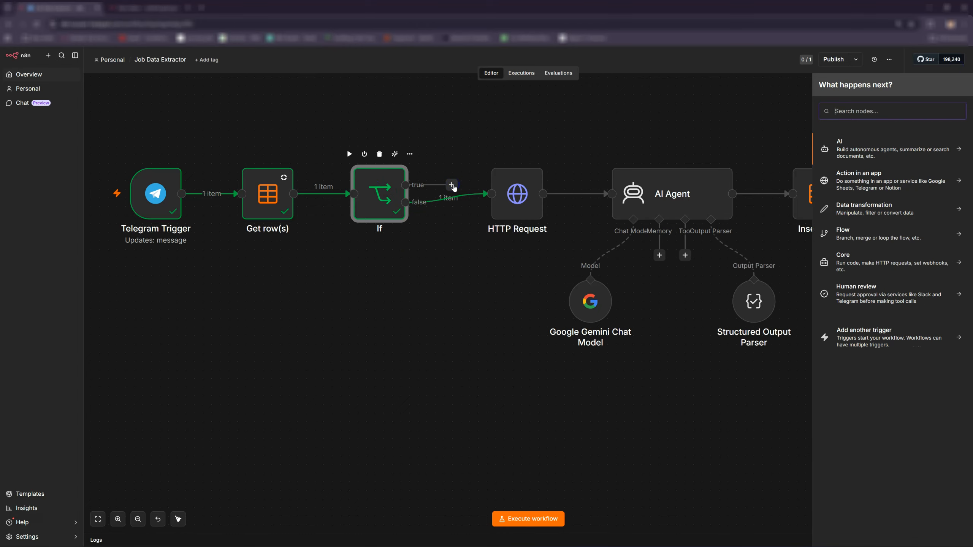
{"action": "type", "text": "tele"}
{"action": "left_click", "coordinate": [849, 146]}
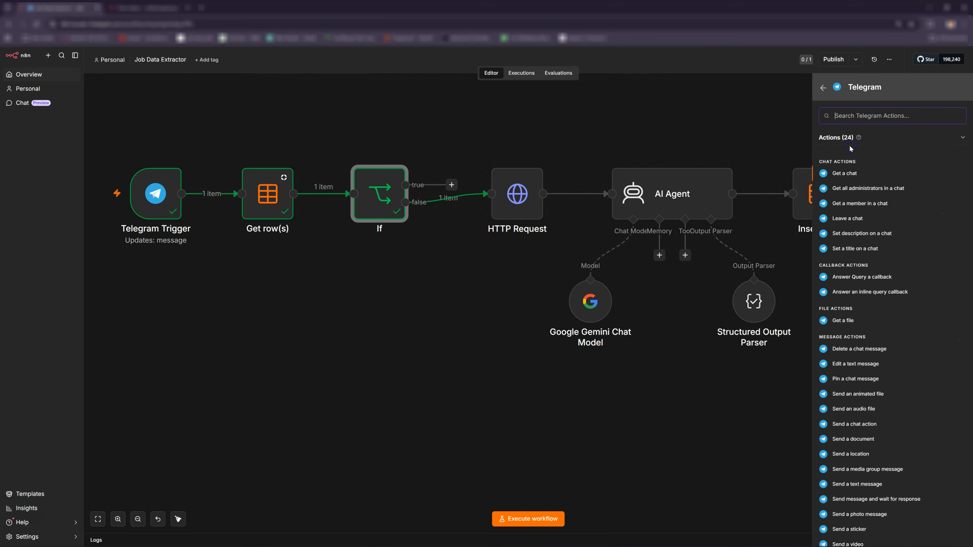
{"action": "type", "text": "send messag"}
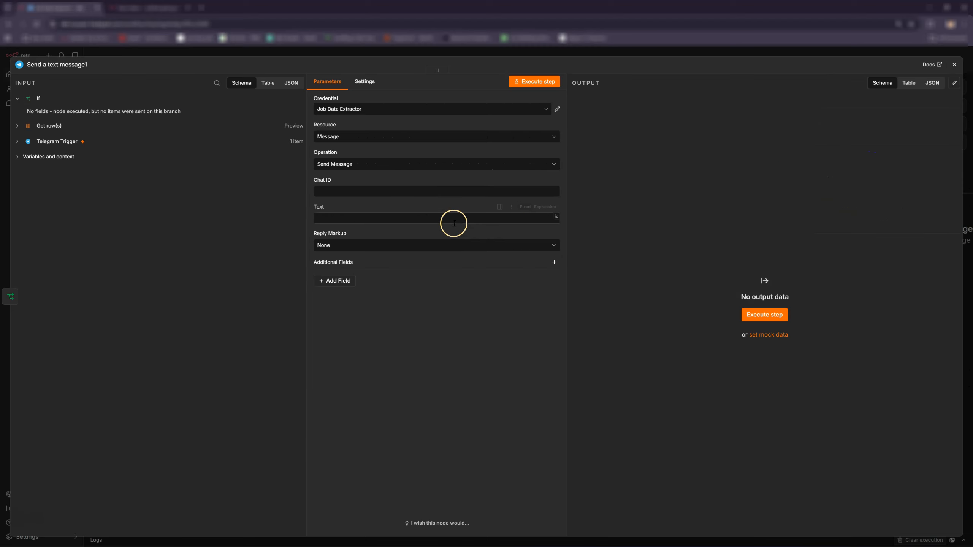
- Map the new message's Chat ID to the Telegram Trigger's message.chat.id and select the Job Data Extractor credential
{"action": "left_click", "coordinate": [63, 148]}
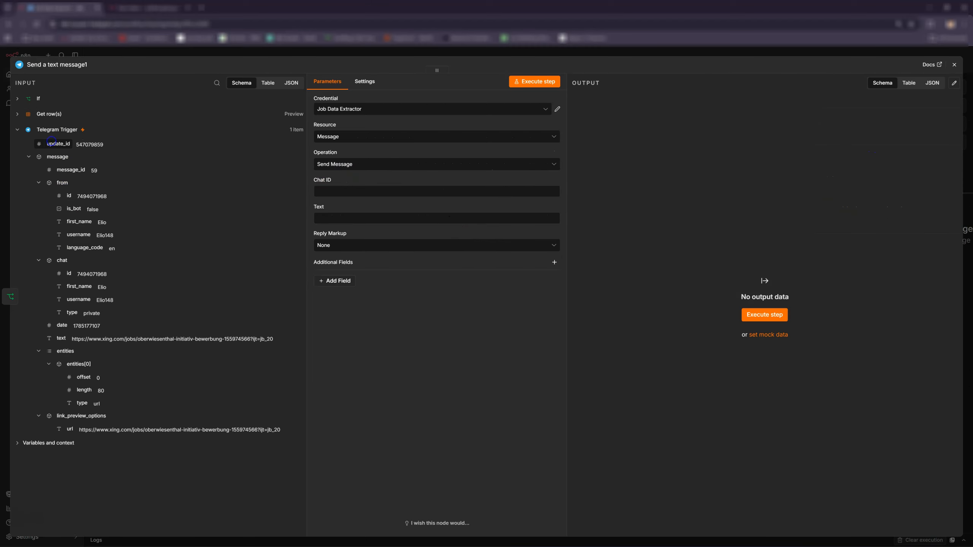
{"action": "left_click_drag", "start_coordinate": [64, 282], "coordinate": [332, 193]}
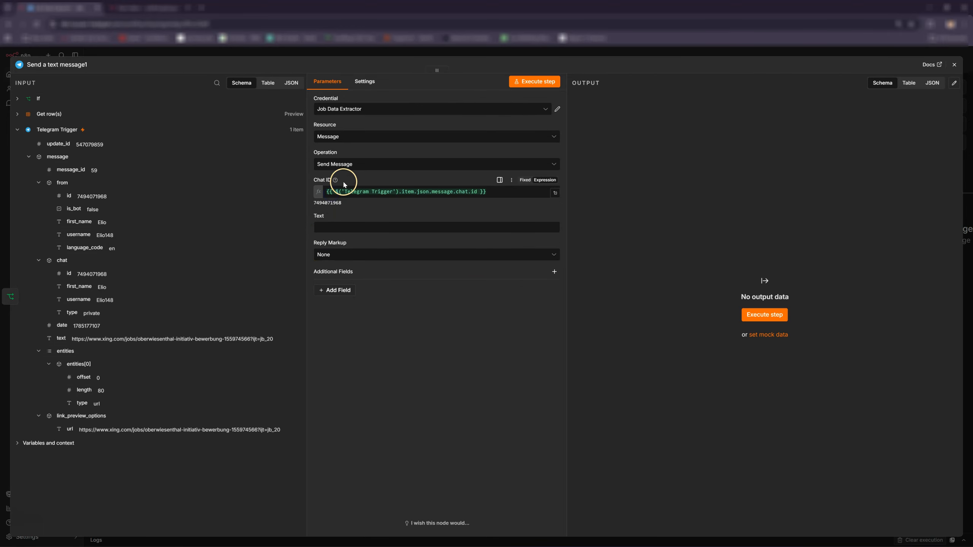
{"action": "left_click", "coordinate": [366, 110]}
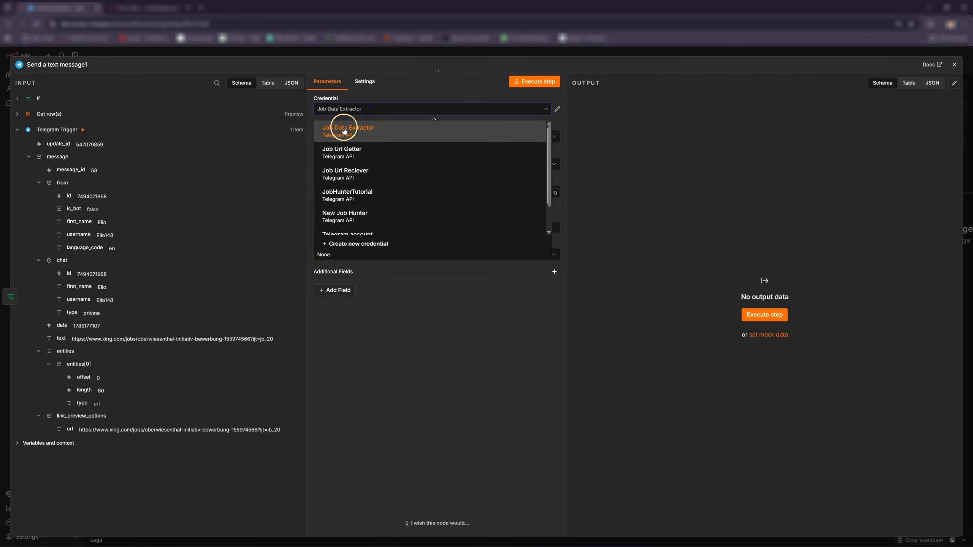
{"action": "left_click", "coordinate": [358, 130]}
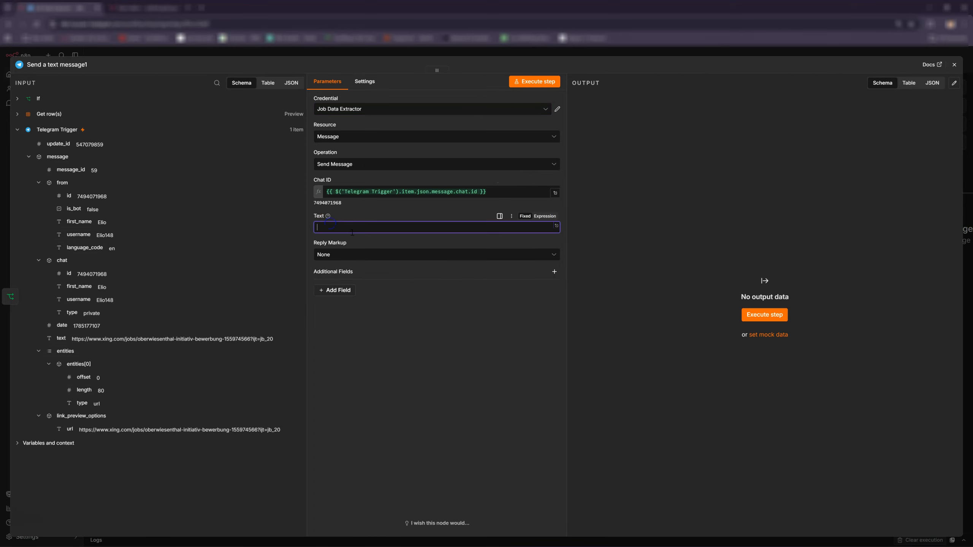
- Set the message text to the expression "This job is already stored" and close the node
{"action": "left_click", "coordinate": [545, 216]}
{"action": "left_click", "coordinate": [397, 229]}
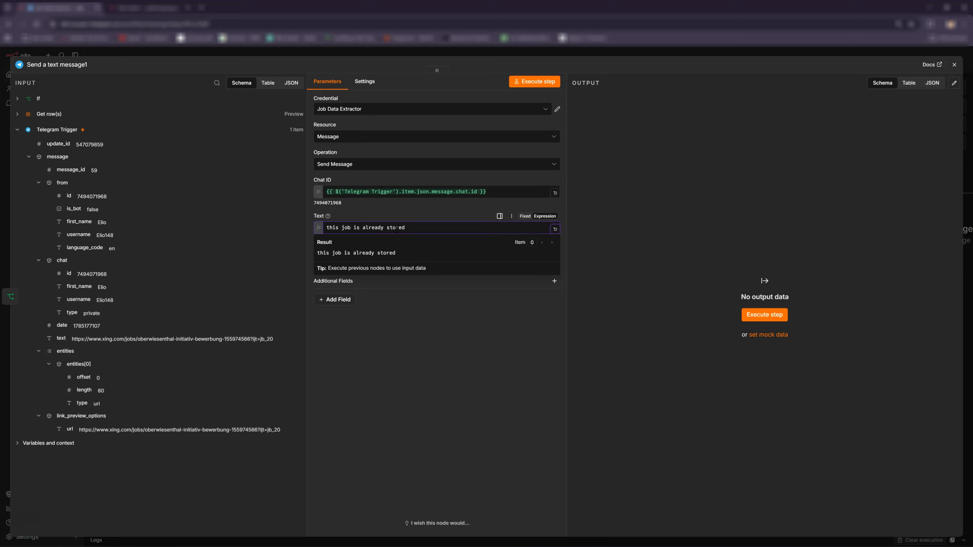
{"action": "key", "text": "BackSpace"}
{"action": "type", "text": "T"}
{"action": "left_click", "coordinate": [955, 65]}
- Rearrange the canvas so the true-branch Telegram node sits above the main flow and the remaining nodes line up in a row below
{"action": "left_click_drag", "start_coordinate": [642, 306], "coordinate": [437, 107]}
{"action": "scroll", "coordinate": [406, 322], "scroll_direction": "down", "scroll_amount": 2}
{"action": "left_click_drag", "start_coordinate": [171, 175], "coordinate": [426, 282]}
{"action": "left_click_drag", "start_coordinate": [360, 239], "coordinate": [293, 280]}
{"action": "left_click_drag", "start_coordinate": [440, 170], "coordinate": [374, 163]}
{"action": "left_click_drag", "start_coordinate": [880, 170], "coordinate": [459, 345]}
{"action": "left_click_drag", "start_coordinate": [600, 225], "coordinate": [574, 273]}
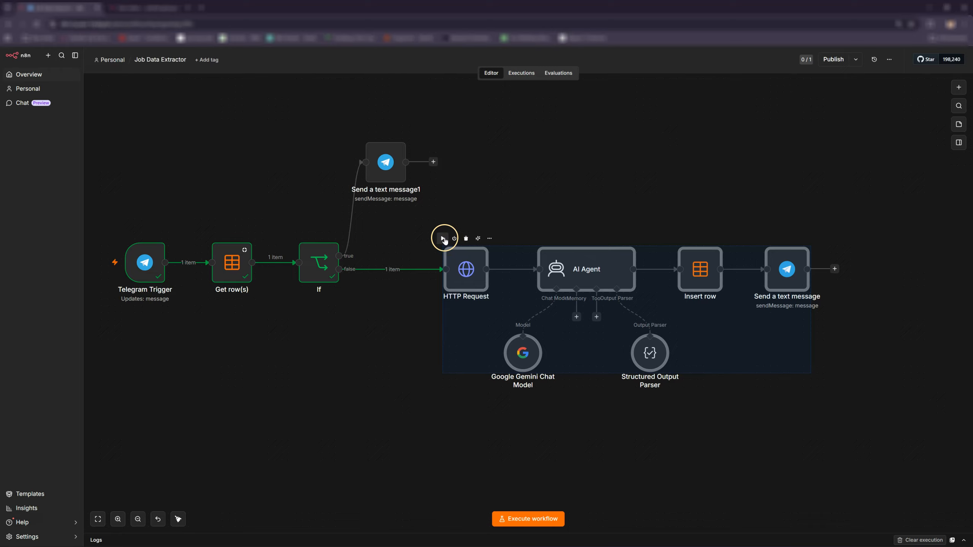
- Execute the HTTP Request node and open the AI Agent node
{"action": "left_click", "coordinate": [443, 239]}
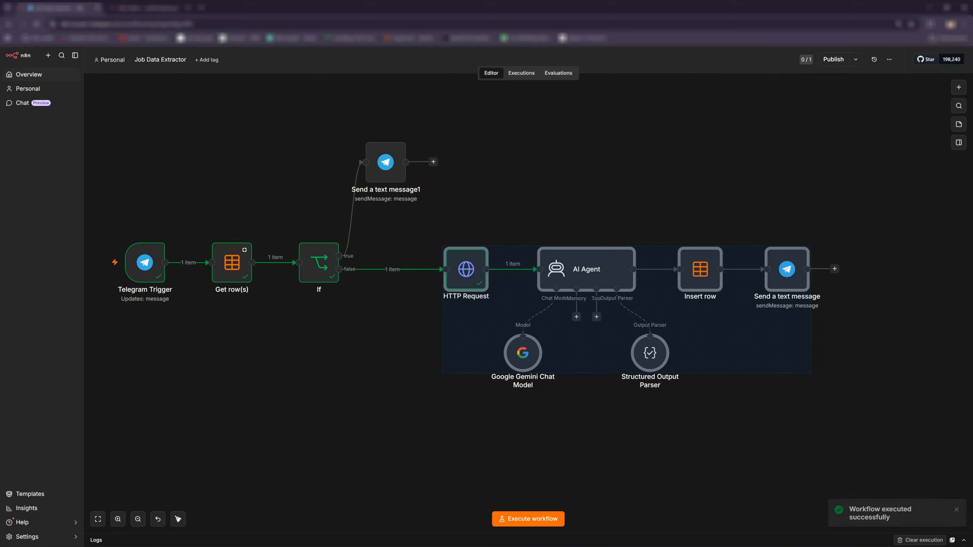
{"action": "left_click", "coordinate": [570, 273]}
{"action": "double_click", "coordinate": [570, 274]}
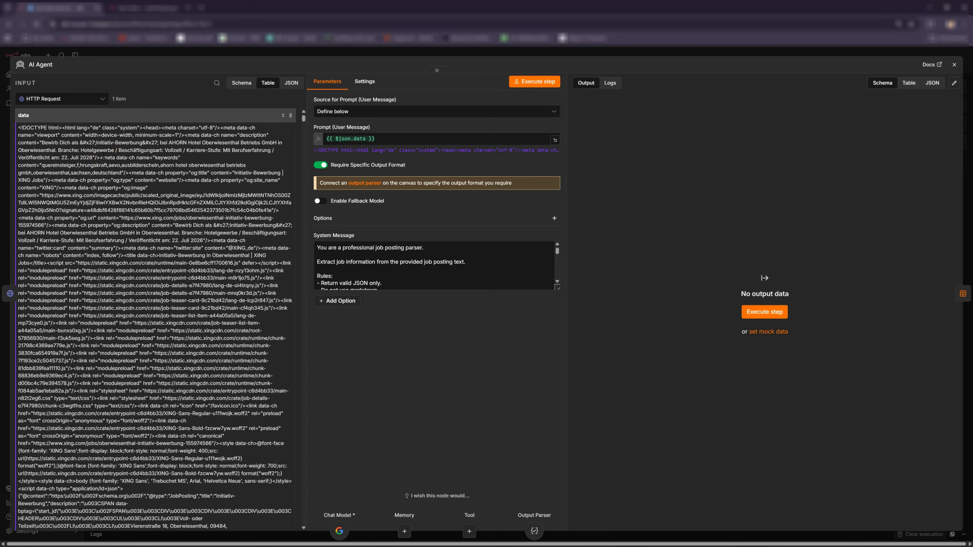
- Examine the raw HTML from HTTP Request in the AI Agent's input data, and close the node
{"action": "left_click", "coordinate": [97, 100]}
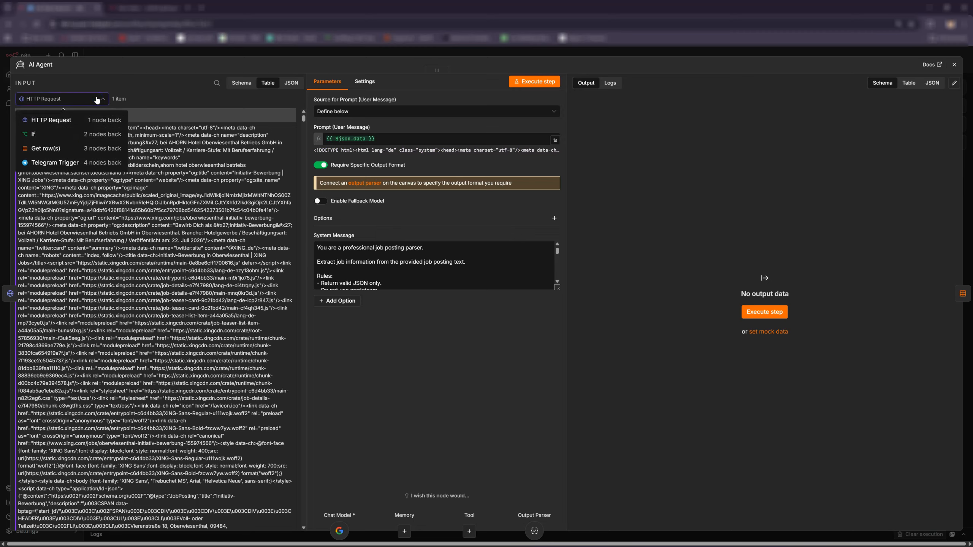
{"action": "left_click", "coordinate": [102, 130]}
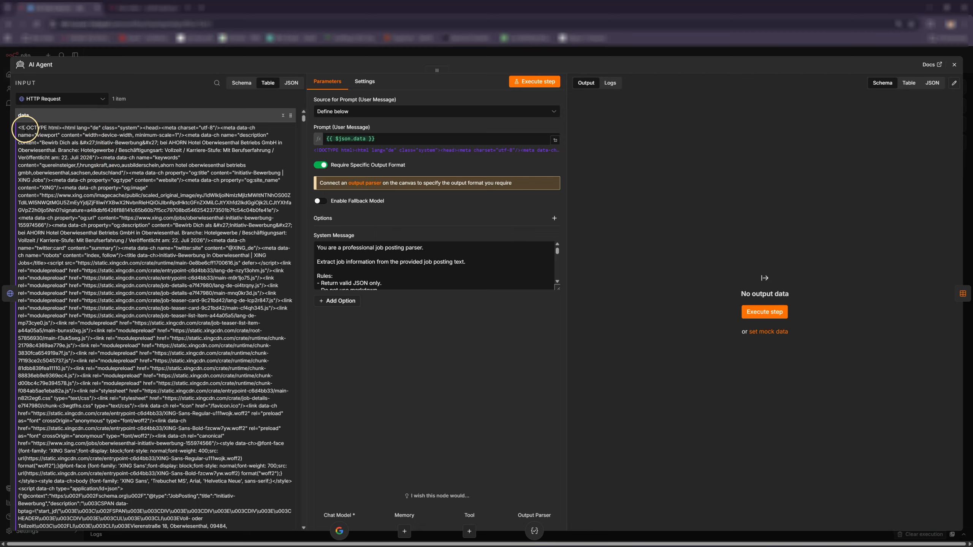
{"action": "left_click_drag", "start_coordinate": [18, 127], "coordinate": [78, 254]}
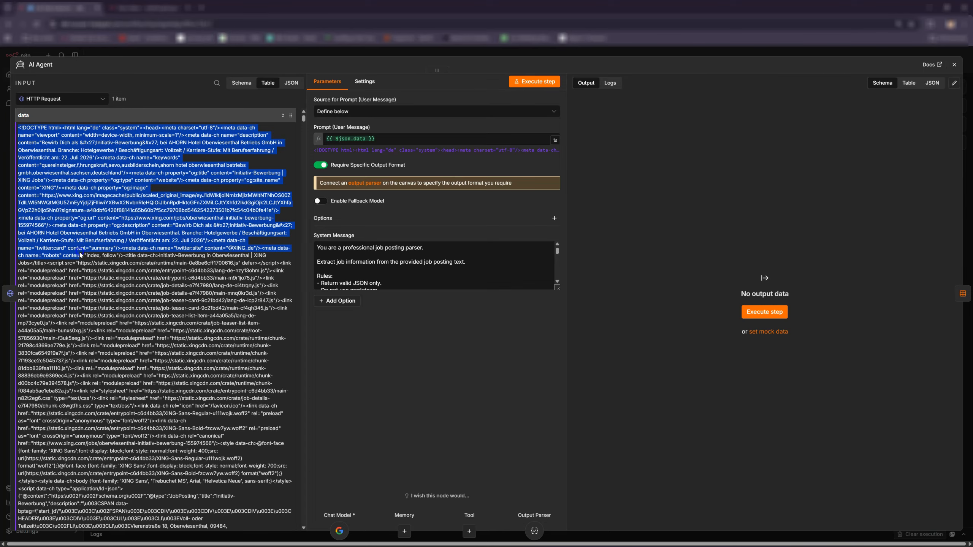
{"action": "left_click", "coordinate": [79, 254]}
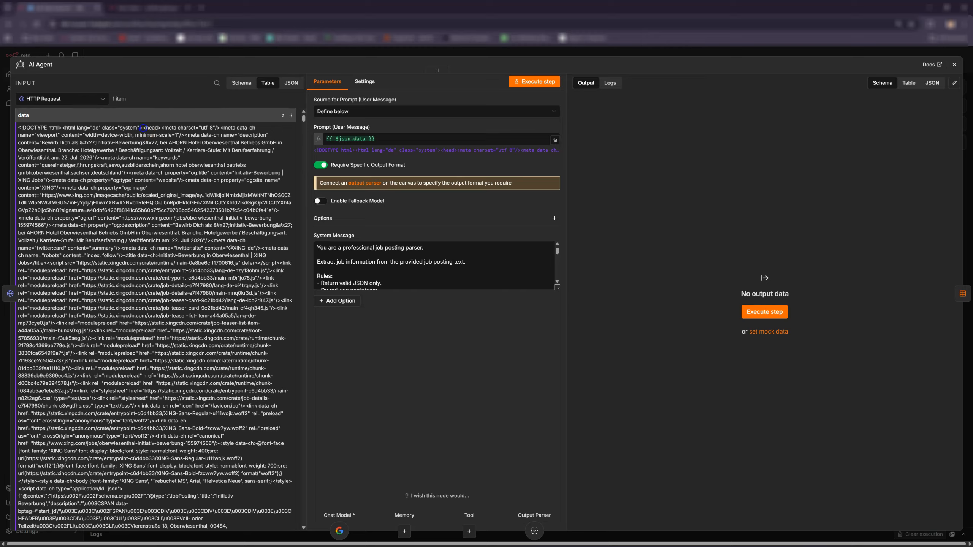
{"action": "left_click", "coordinate": [119, 258]}
{"action": "left_click_drag", "start_coordinate": [186, 316], "coordinate": [103, 214]}
{"action": "left_click", "coordinate": [149, 172]}
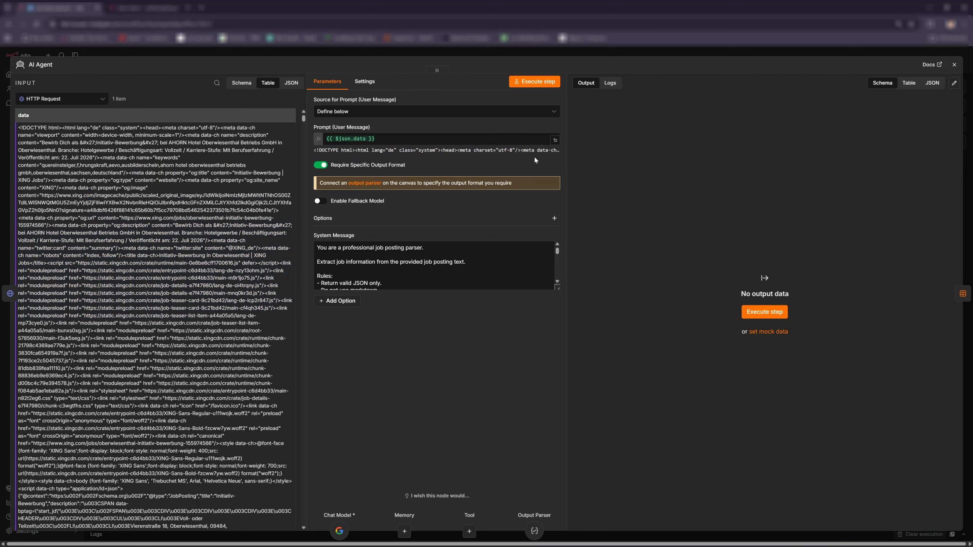
{"action": "left_click", "coordinate": [959, 66]}
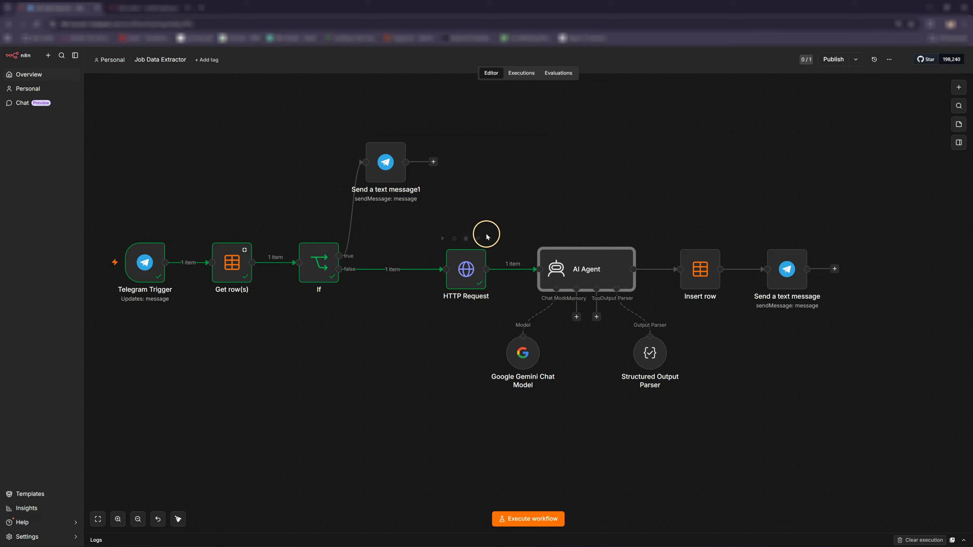
- Replace the HTTP Request node with a Firecrawl /scrape node between the If node's false branch and the AI Agent
{"action": "left_click", "coordinate": [466, 244]}
{"action": "left_click", "coordinate": [433, 269]}
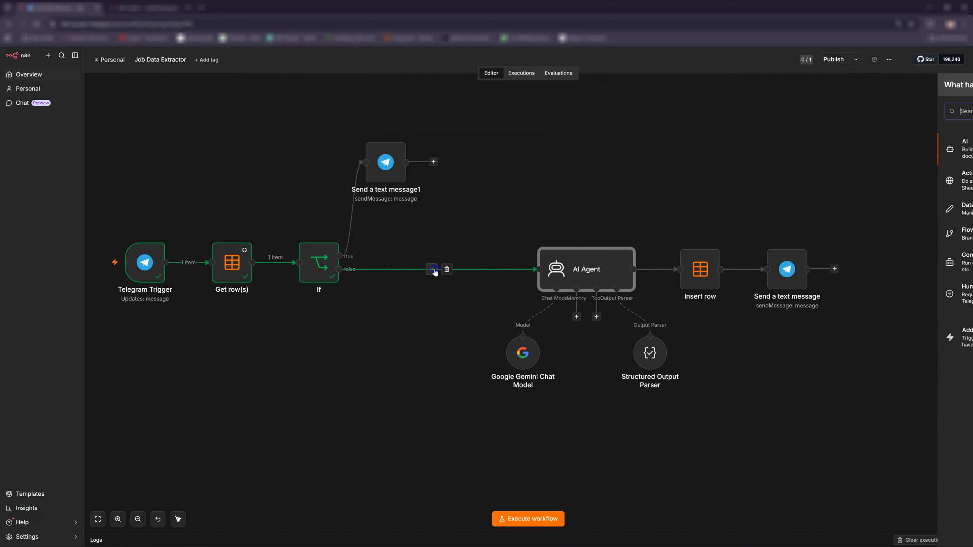
{"action": "type", "text": "c"}
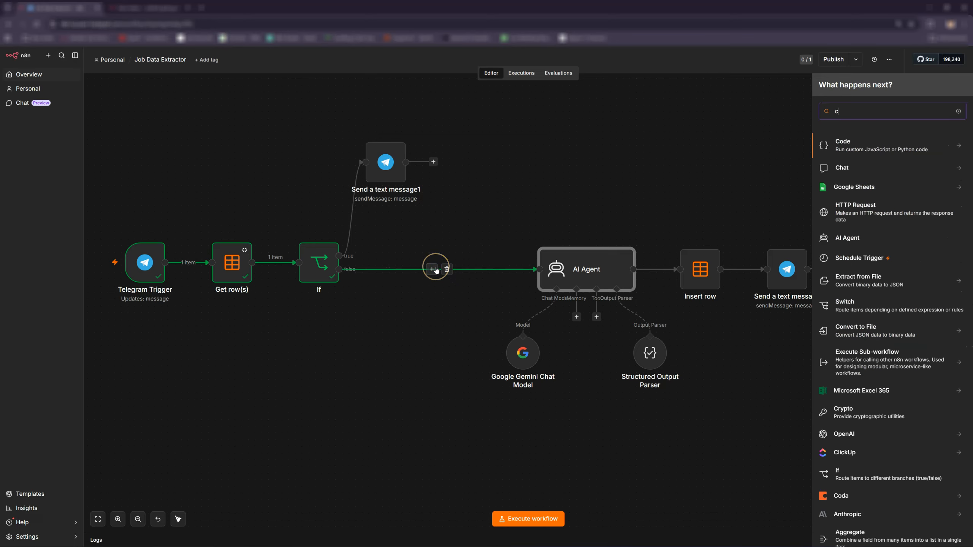
{"action": "type", "text": "rawl"}
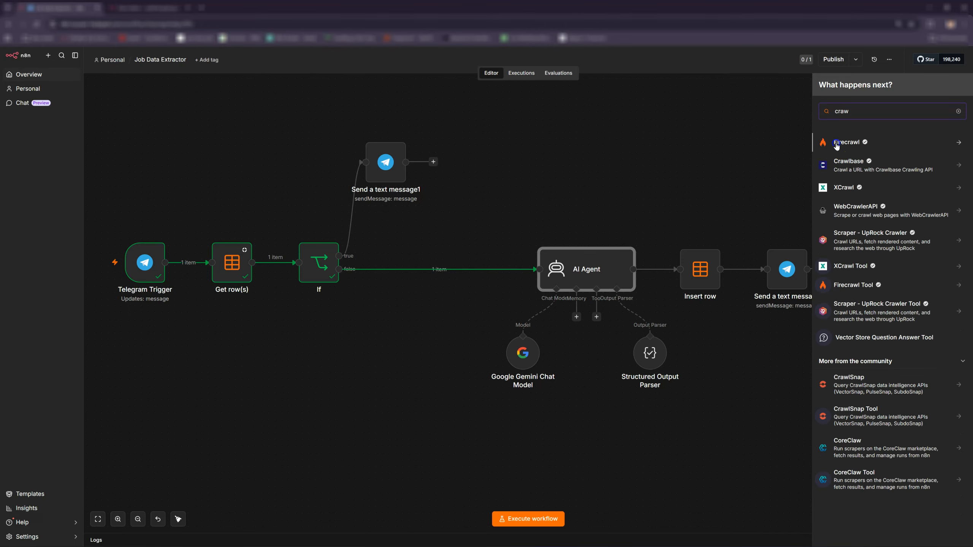
{"action": "left_click", "coordinate": [831, 150]}
{"action": "scroll", "coordinate": [859, 278], "scroll_direction": "down", "scroll_amount": 7}
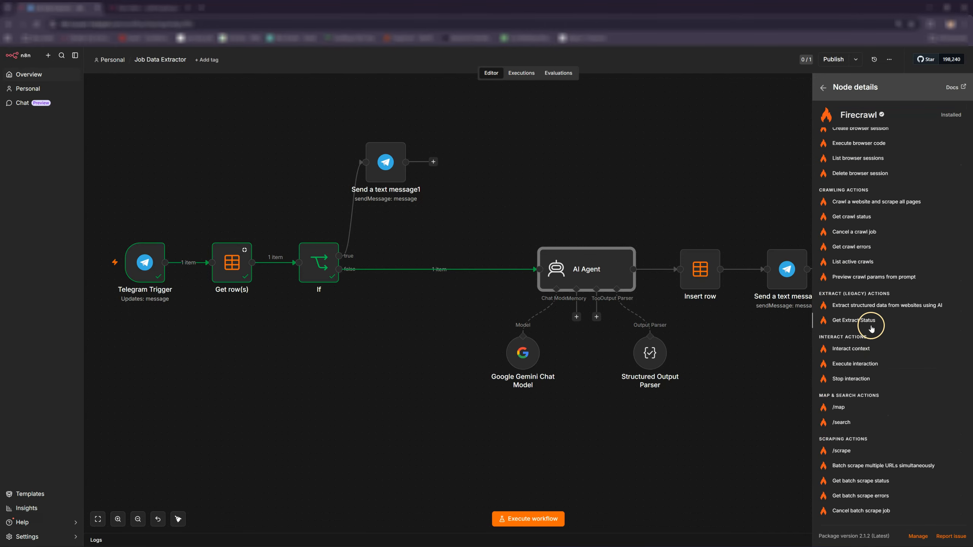
{"action": "left_click", "coordinate": [845, 451]}
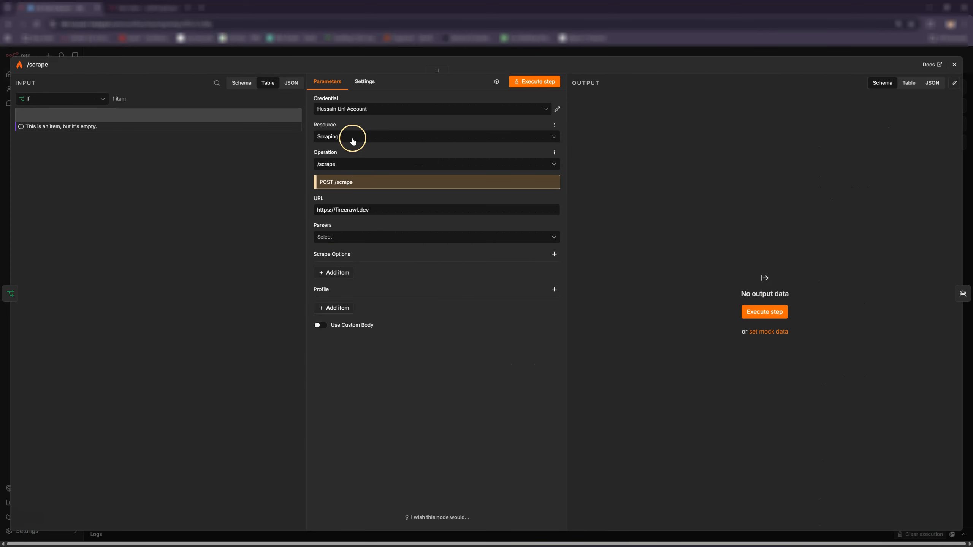
- Set the scrape URL to the Telegram Trigger's message text, {{ $('Telegram Trigger').item.json.message.text }}
{"action": "left_click", "coordinate": [372, 207]}
{"action": "key", "text": "ctrl+a"}
{"action": "key", "text": "BackSpace"}
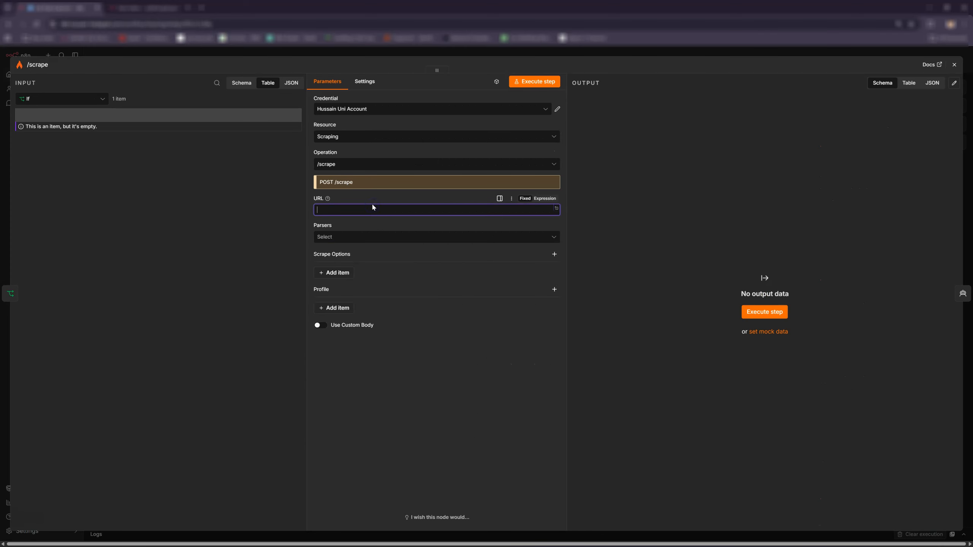
{"action": "left_click", "coordinate": [239, 83]}
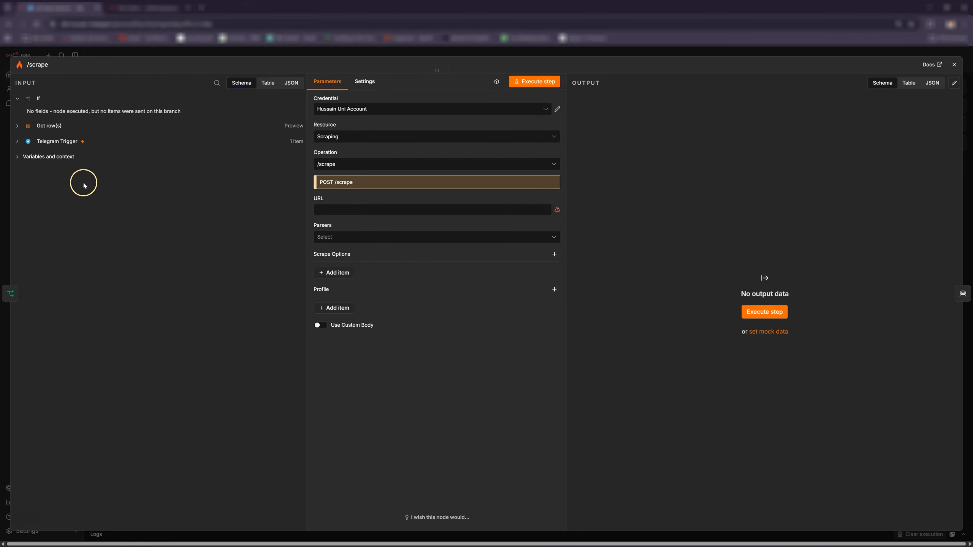
{"action": "left_click", "coordinate": [56, 142]}
{"action": "left_click_drag", "start_coordinate": [61, 338], "coordinate": [347, 205]}
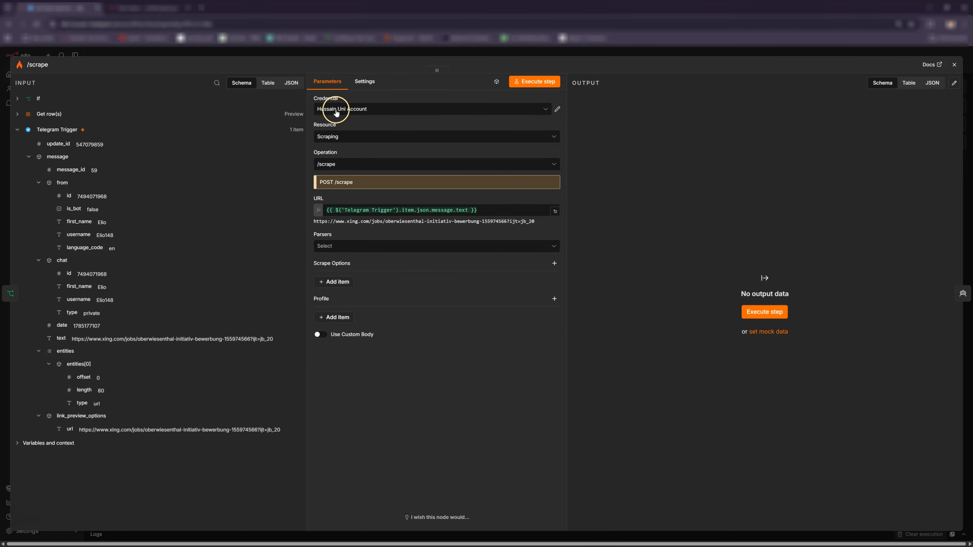
- Look at the scrape node's credential choices, and open the API Keys page of the Firecrawl website in a new browser tab
{"action": "left_click", "coordinate": [396, 112]}
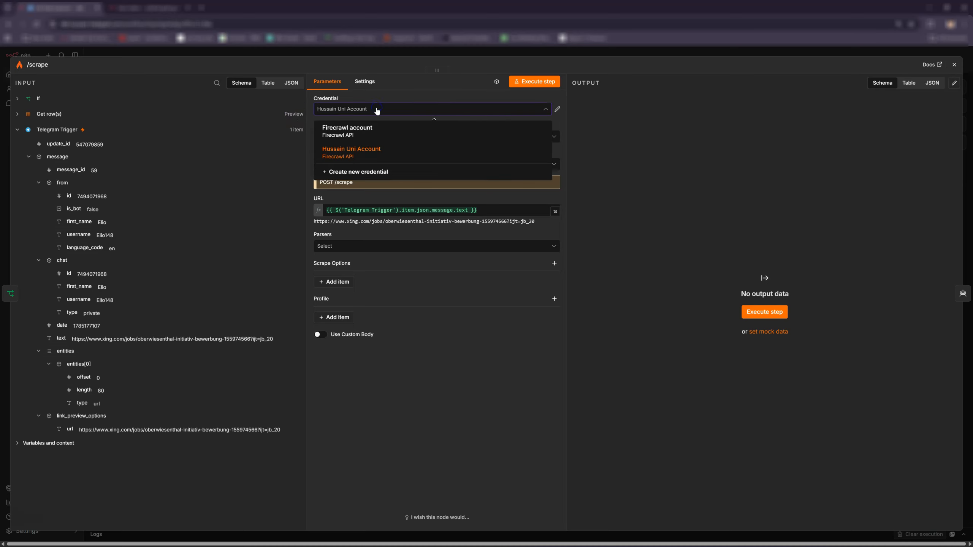
{"action": "left_click", "coordinate": [377, 110]}
{"action": "left_click", "coordinate": [376, 105]}
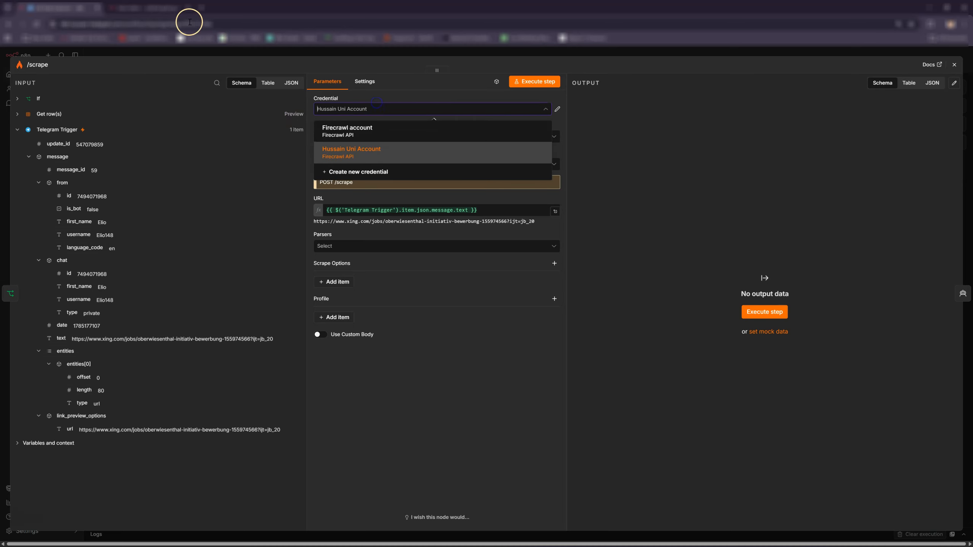
{"action": "left_click", "coordinate": [202, 7]}
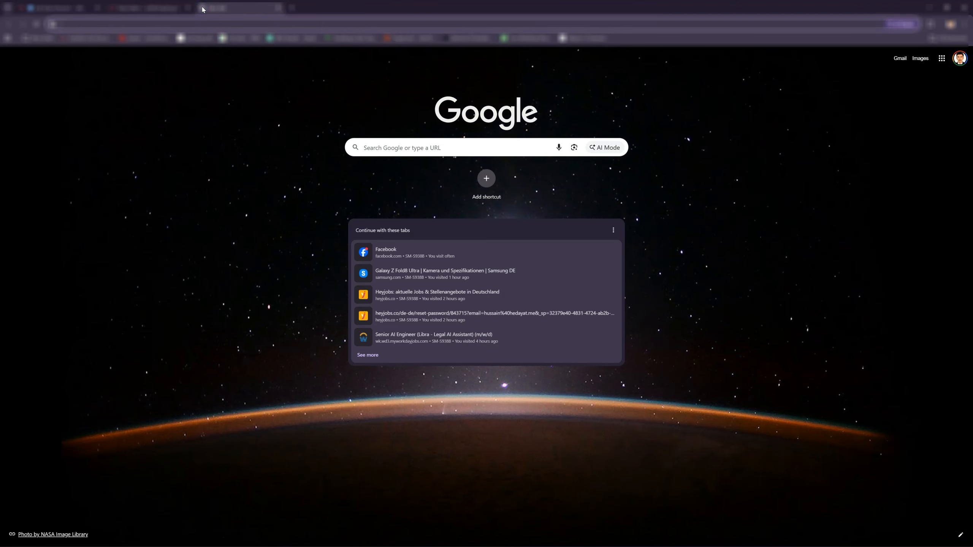
{"action": "type", "text": "fire"}
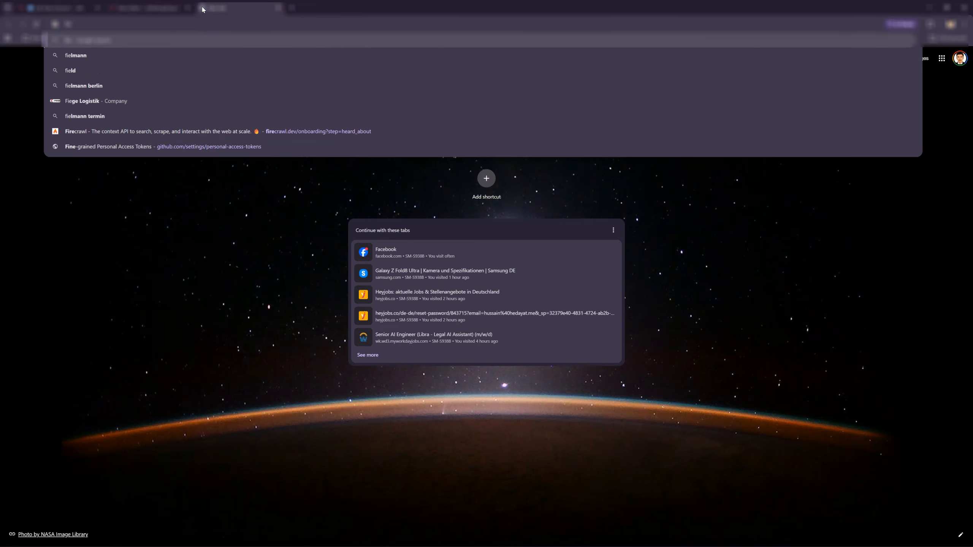
{"action": "key", "text": "Return"}
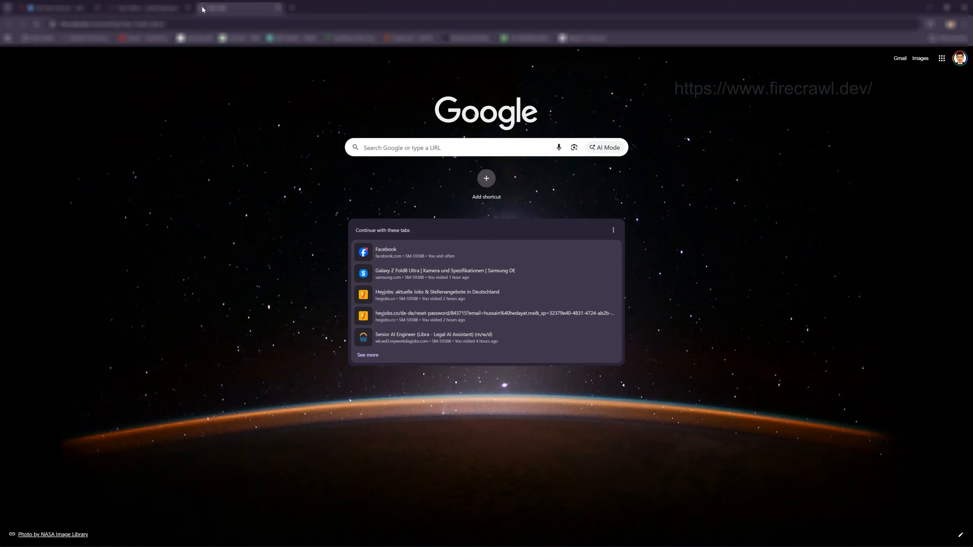
{"action": "left_click", "coordinate": [623, 477]}
{"action": "left_click", "coordinate": [625, 472]}
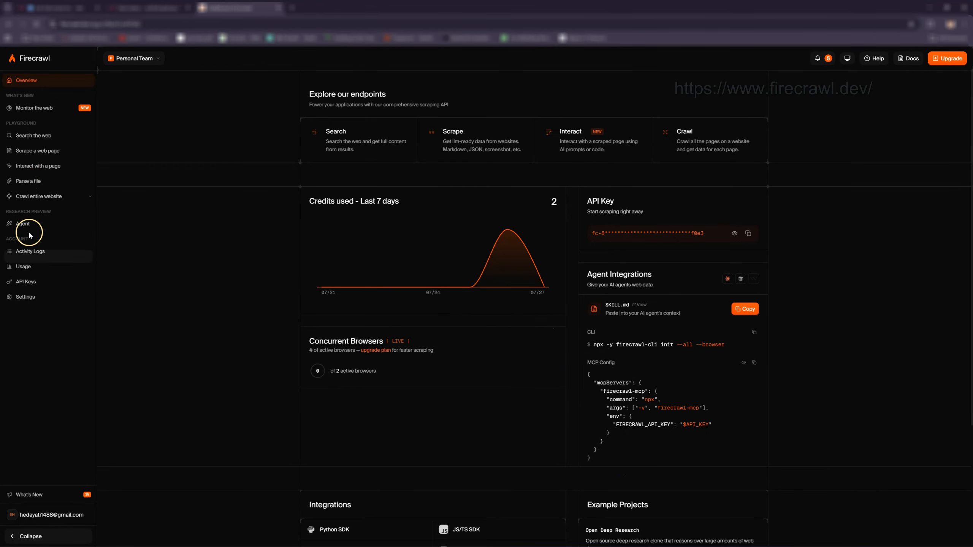
{"action": "left_click", "coordinate": [28, 280]}
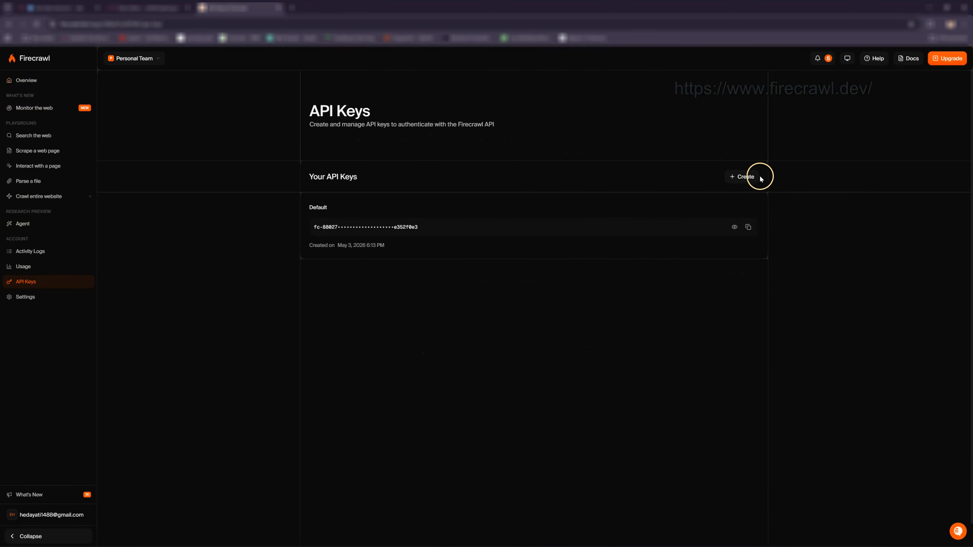
- Switch back to the n8n workflow, create a new Firecrawl API credential, and close the scrape node
{"action": "left_click", "coordinate": [147, 7]}
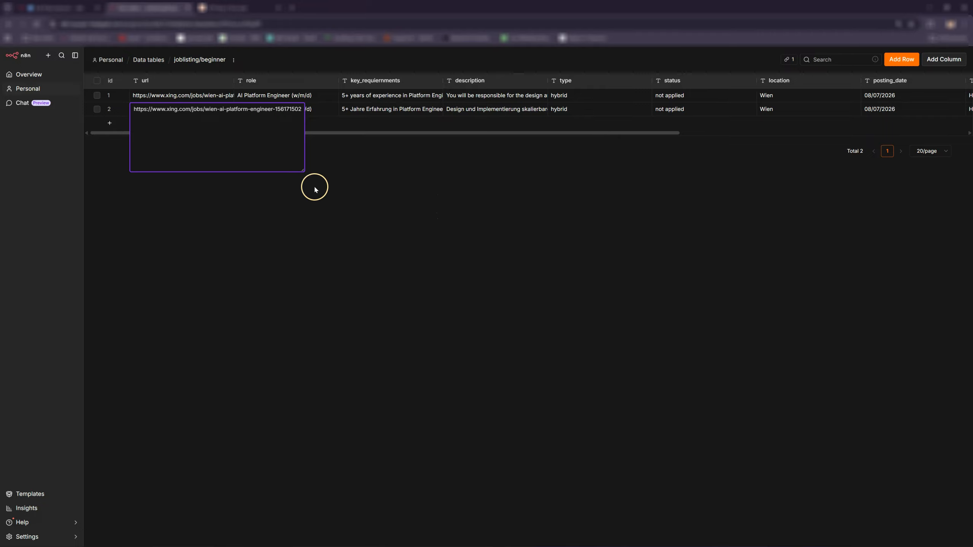
{"action": "left_click", "coordinate": [59, 8]}
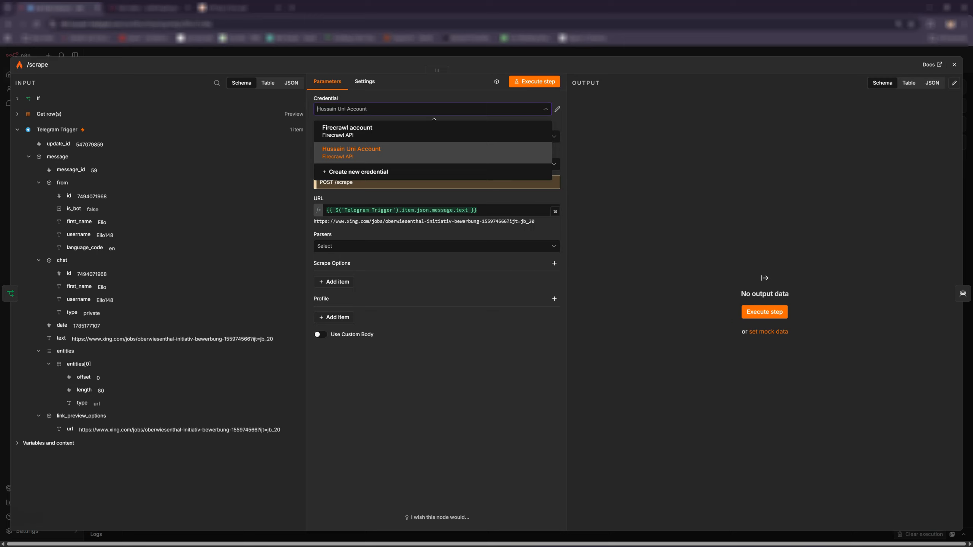
{"action": "left_click", "coordinate": [364, 178]}
{"action": "left_click", "coordinate": [490, 265]}
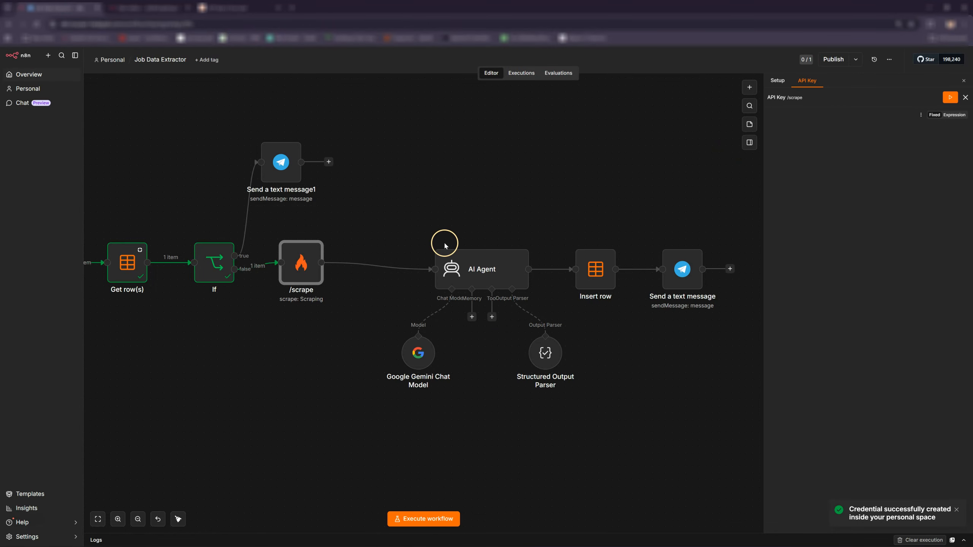
- Align the /scrape node with the main row and reopen it to review its credential, operation and parser options
{"action": "left_click_drag", "start_coordinate": [304, 273], "coordinate": [331, 279]}
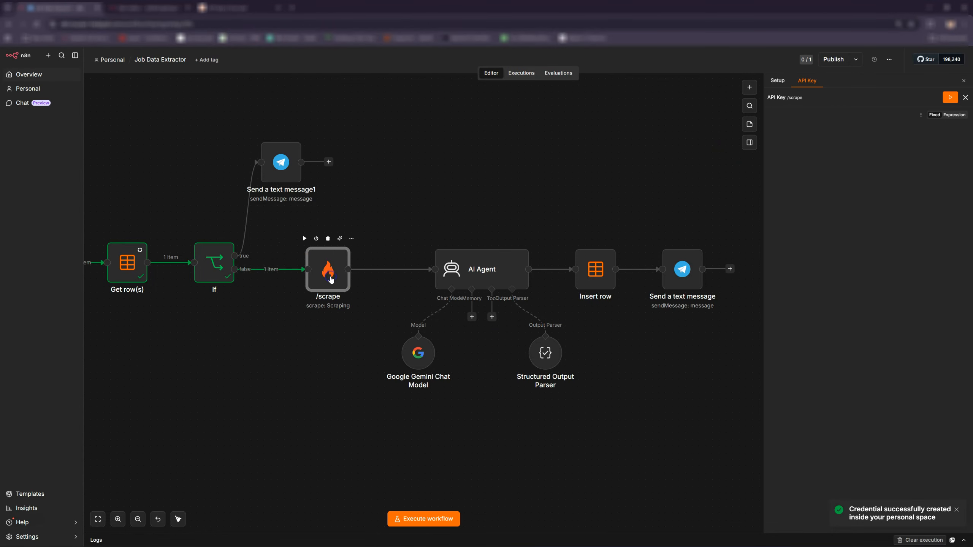
{"action": "key", "text": "Return"}
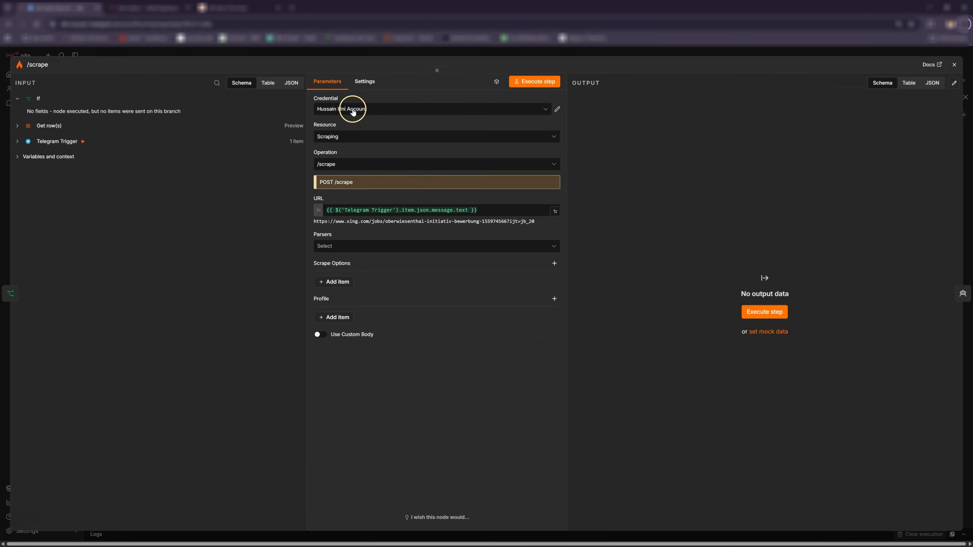
{"action": "left_click", "coordinate": [369, 109]}
{"action": "left_click", "coordinate": [370, 109]}
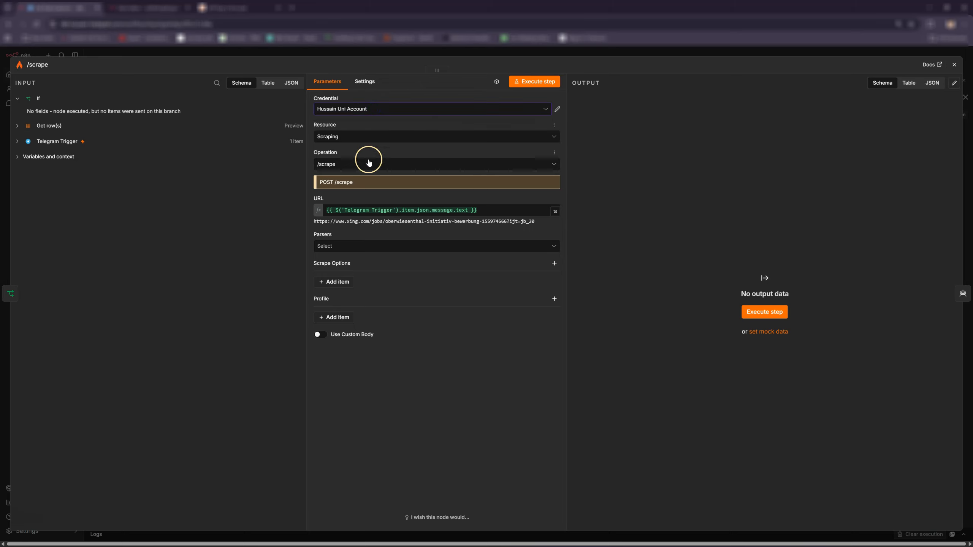
{"action": "left_click_drag", "start_coordinate": [353, 183], "coordinate": [323, 183]}
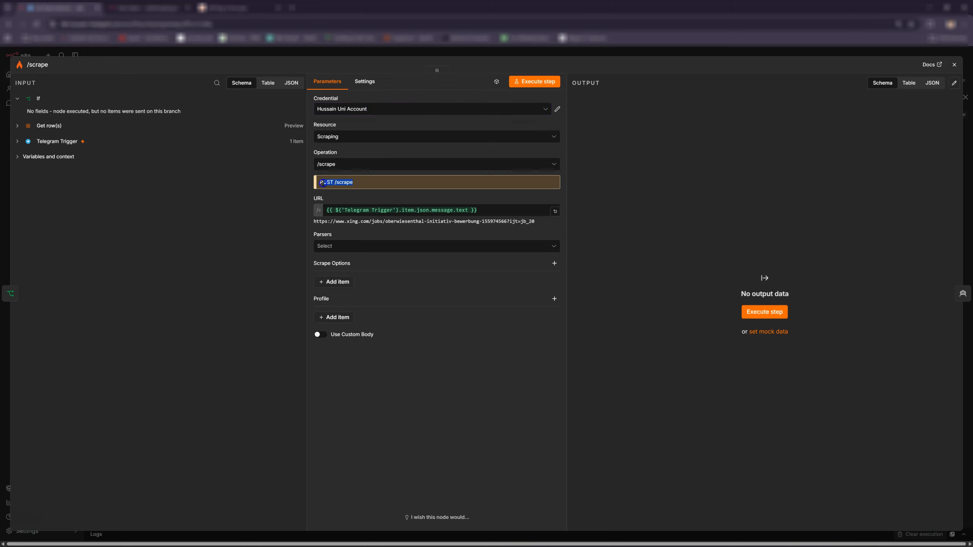
{"action": "left_click", "coordinate": [337, 246]}
{"action": "left_click", "coordinate": [337, 246]}
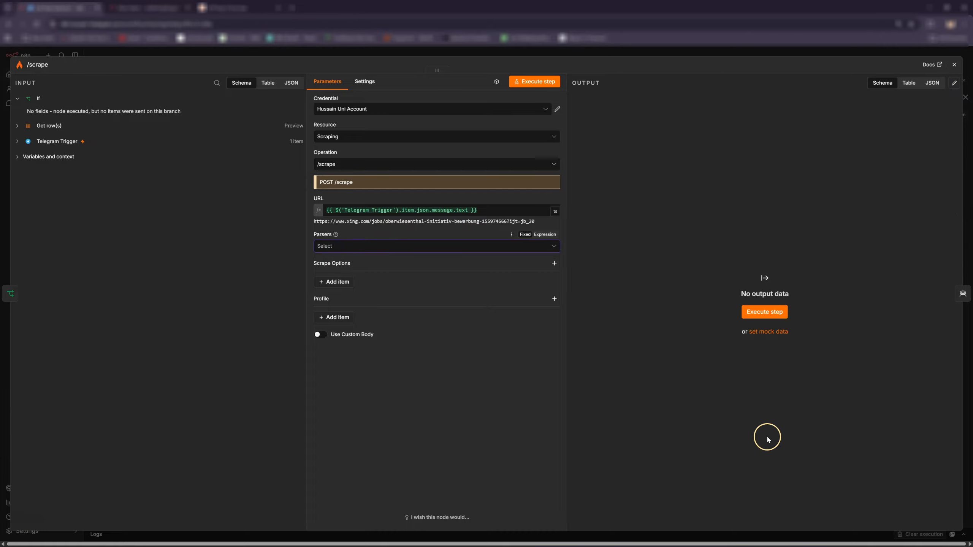
- Execute the /scrape node and examine its markdown and metadata in the AI Agent's input data
{"action": "left_click", "coordinate": [955, 64]}
{"action": "left_click", "coordinate": [305, 238]}
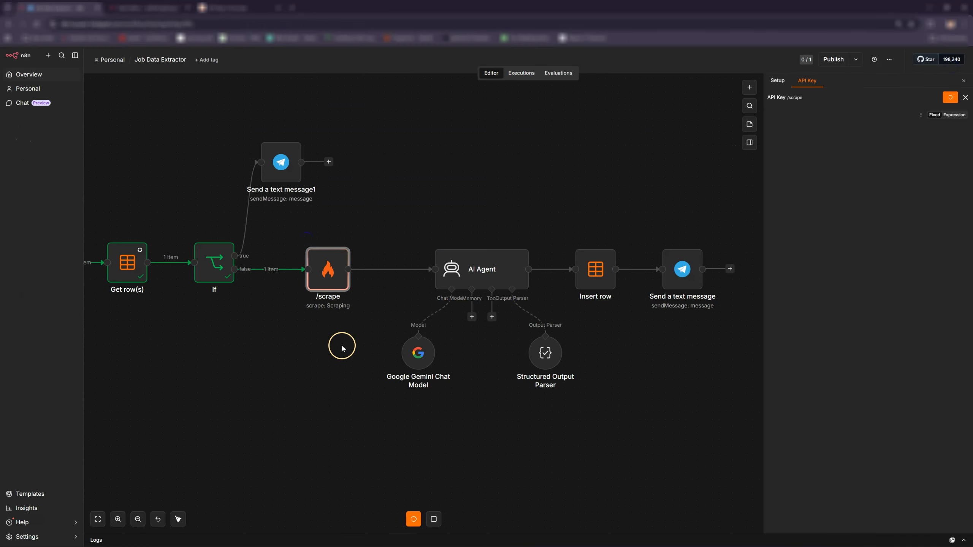
{"action": "scroll", "coordinate": [342, 348], "scroll_direction": "down", "scroll_amount": 1}
{"action": "left_click", "coordinate": [478, 276]}
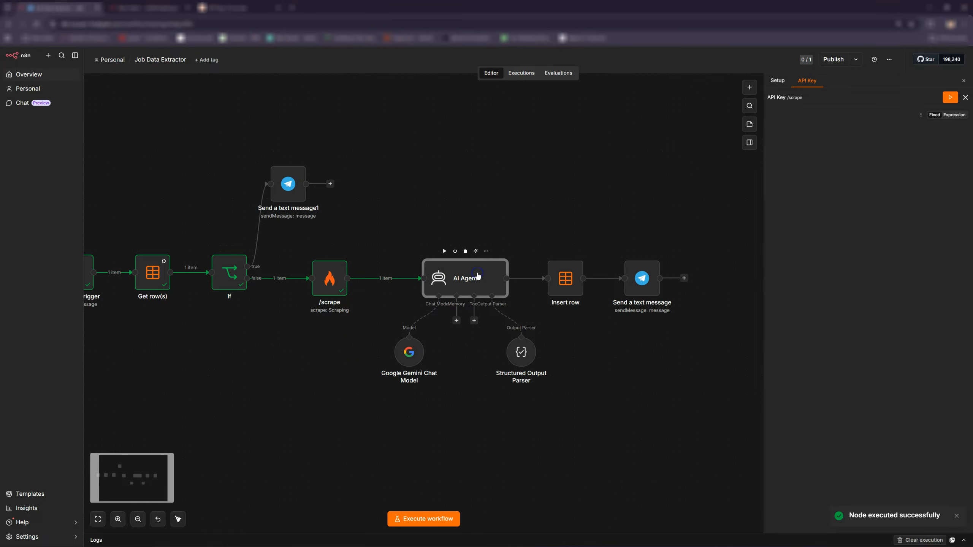
{"action": "double_click", "coordinate": [477, 276]}
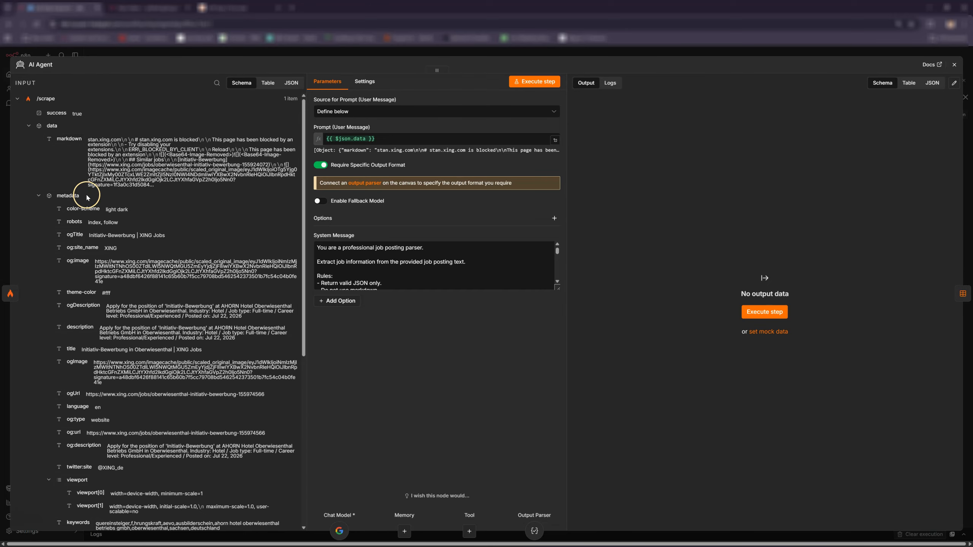
{"action": "scroll", "coordinate": [82, 291], "scroll_direction": "down", "scroll_amount": 5}
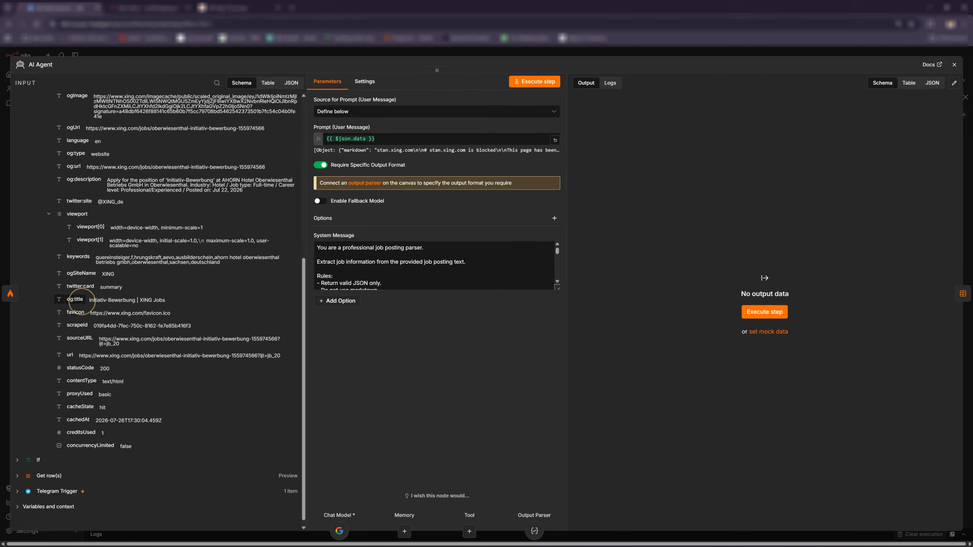
{"action": "scroll", "coordinate": [81, 301], "scroll_direction": "up", "scroll_amount": 5}
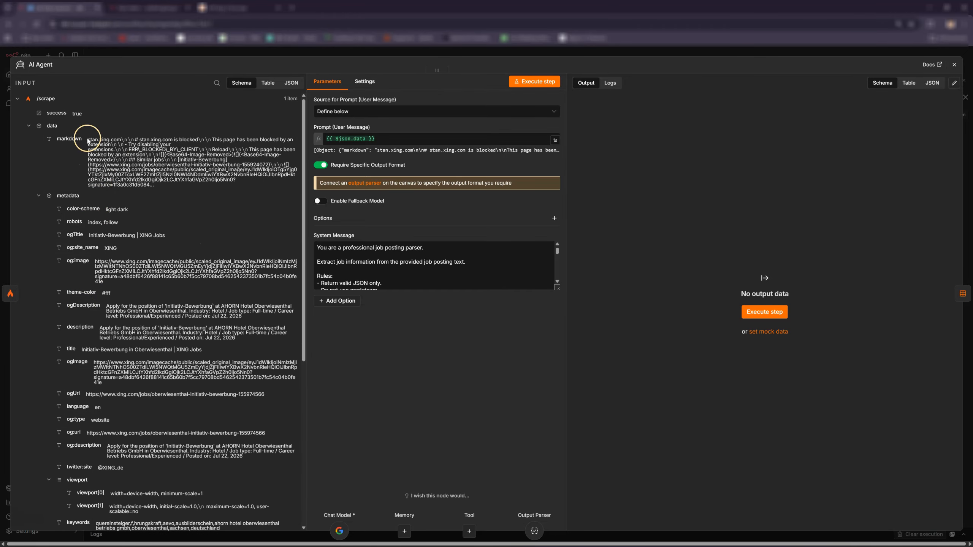
{"action": "left_click_drag", "start_coordinate": [88, 141], "coordinate": [175, 191]}
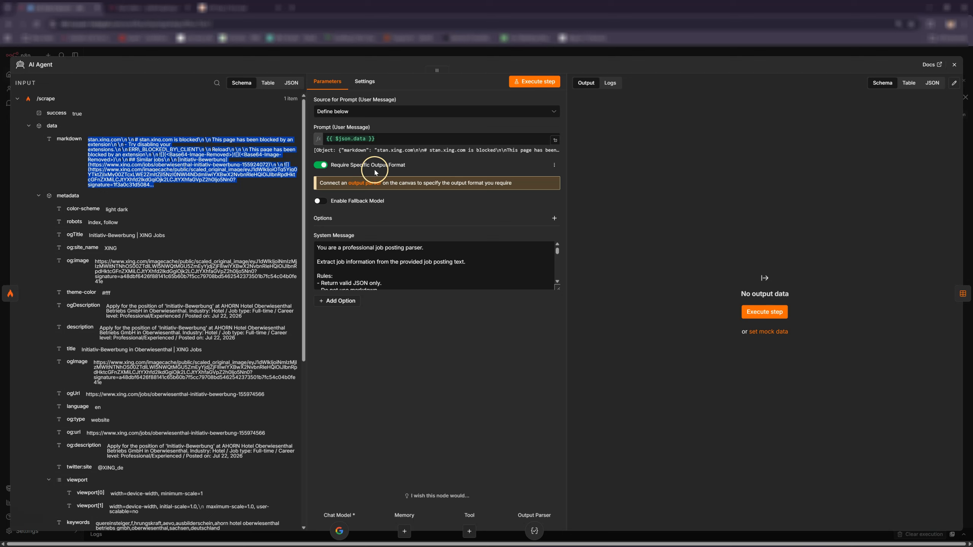
- Replace the AI Agent's user prompt with the scraped markdown expression {{ $json.data.markdown }}
{"action": "left_click", "coordinate": [396, 148]}
{"action": "key", "text": "ctrl+a"}
{"action": "key", "text": "BackSpace"}
{"action": "left_click_drag", "start_coordinate": [104, 138], "coordinate": [345, 139]}
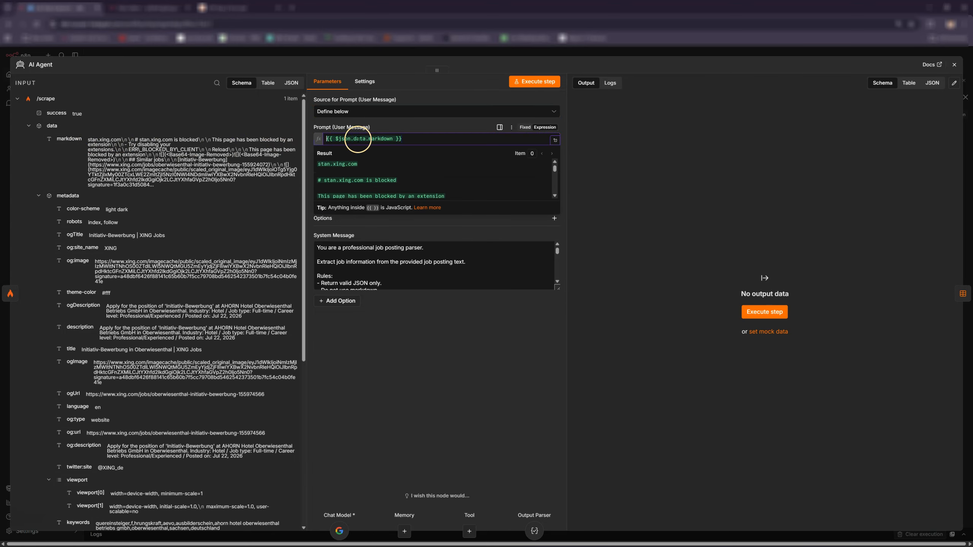
{"action": "left_click", "coordinate": [409, 125]}
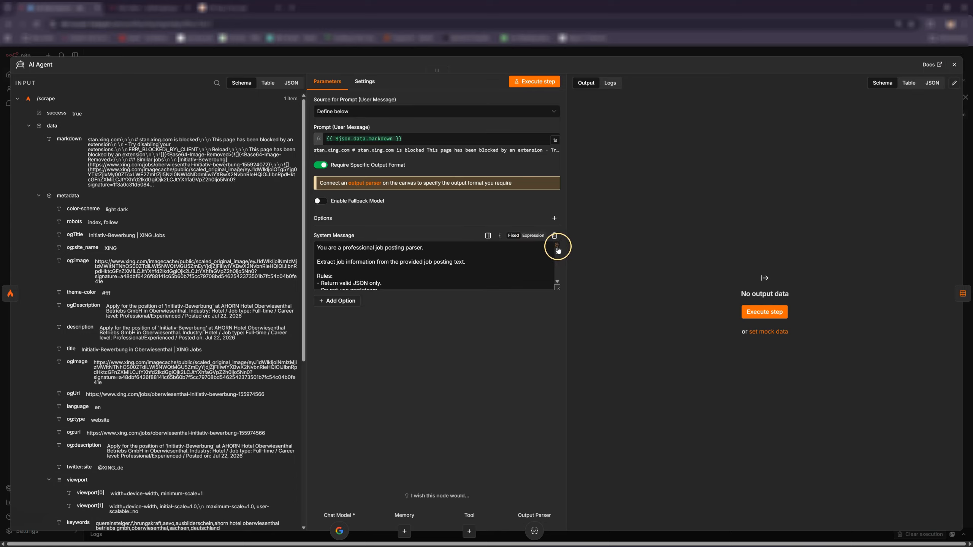
- Review the AI Agent's full system message in the enlarged editor and close it
{"action": "left_click", "coordinate": [556, 245]}
{"action": "scroll", "coordinate": [272, 276], "scroll_direction": "up", "scroll_amount": 15}
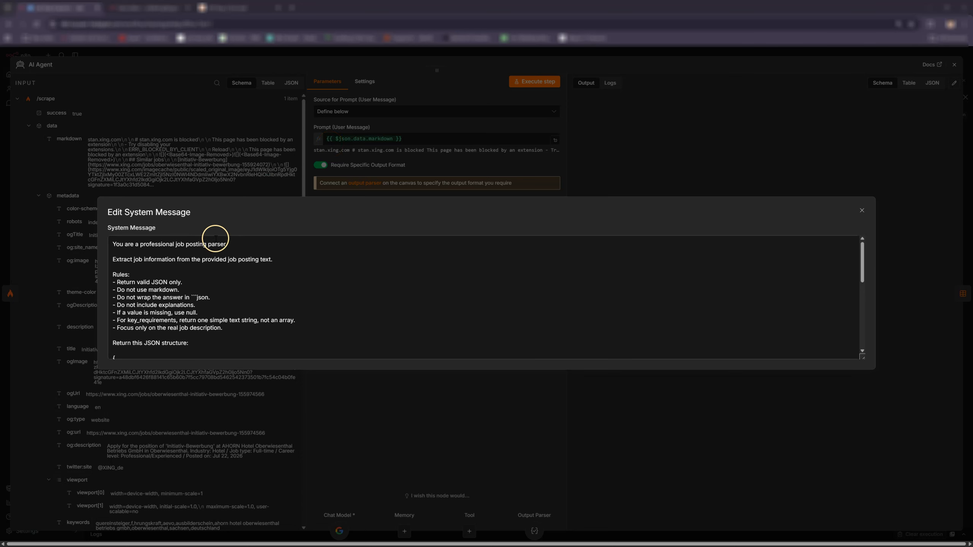
{"action": "left_click_drag", "start_coordinate": [113, 243], "coordinate": [196, 358]}
{"action": "left_click", "coordinate": [213, 330]}
{"action": "left_click", "coordinate": [863, 210]}
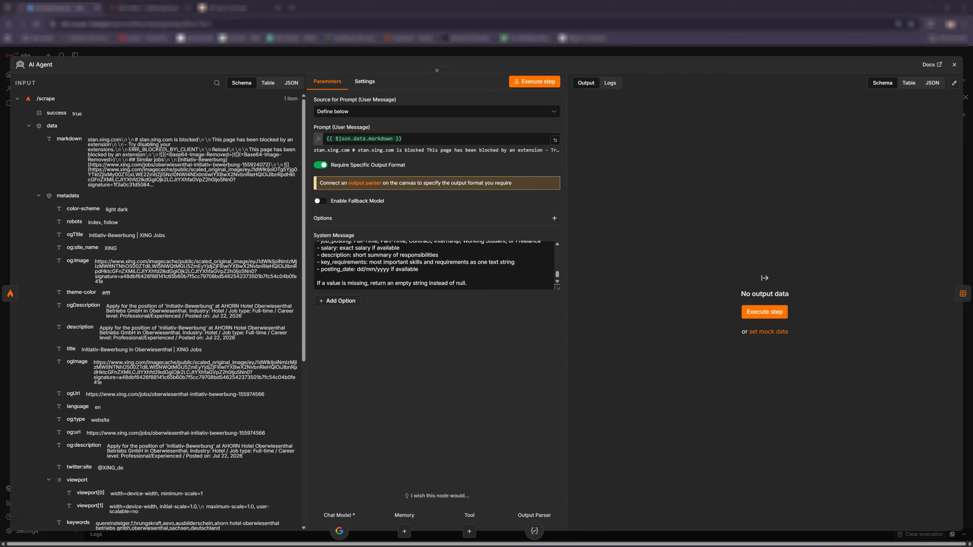
- Append the heading "My Resume:" to the AI Agent's user prompt and paste the resume JSON below it
{"action": "left_click", "coordinate": [416, 139]}
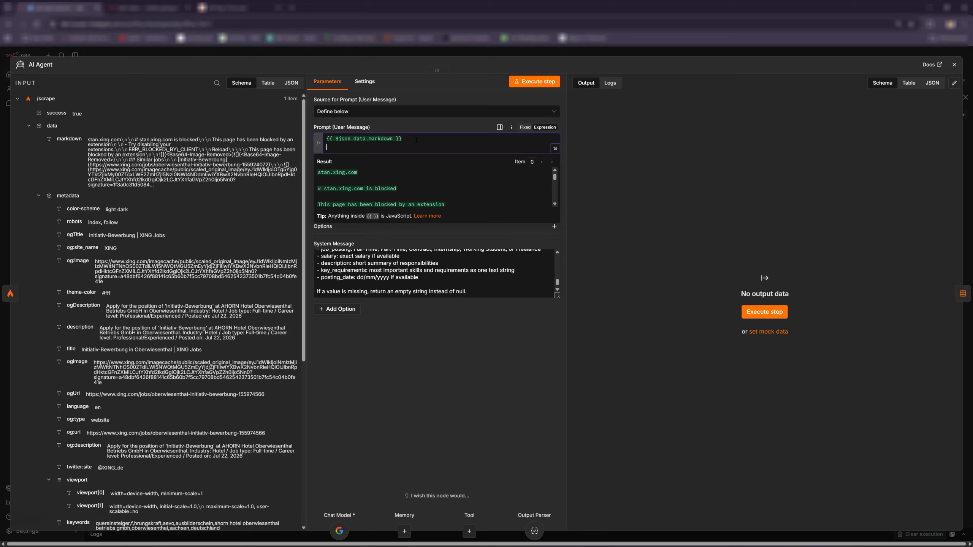
{"action": "key", "text": "Return"}
{"action": "type", "text": "My Resume:"}
{"action": "key", "text": "Return"}
{"action": "key", "text": "ctrl+v"}
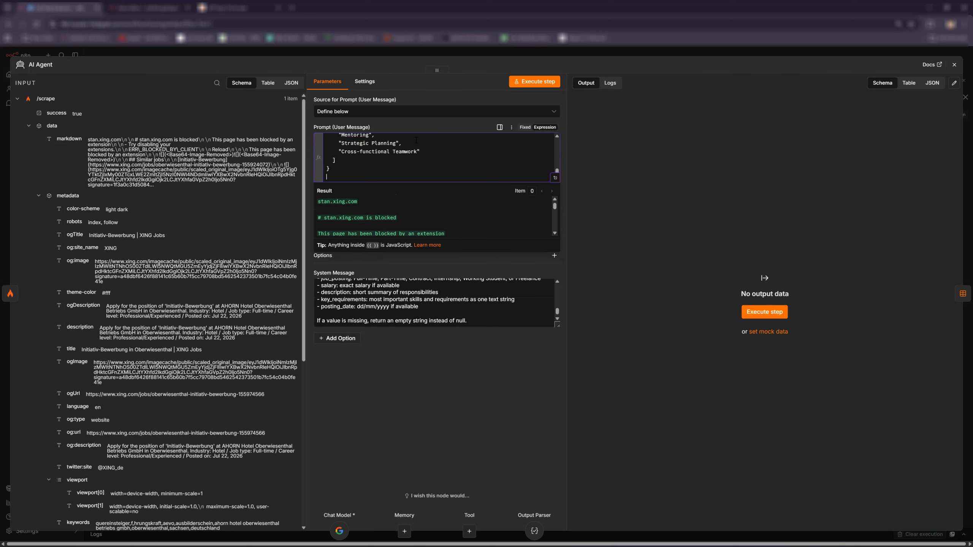
- Prefix the markdown expression at the start of the AI Agent's user prompt with the label "Job Content:"
{"action": "scroll", "coordinate": [420, 150], "scroll_direction": "up", "scroll_amount": 10}
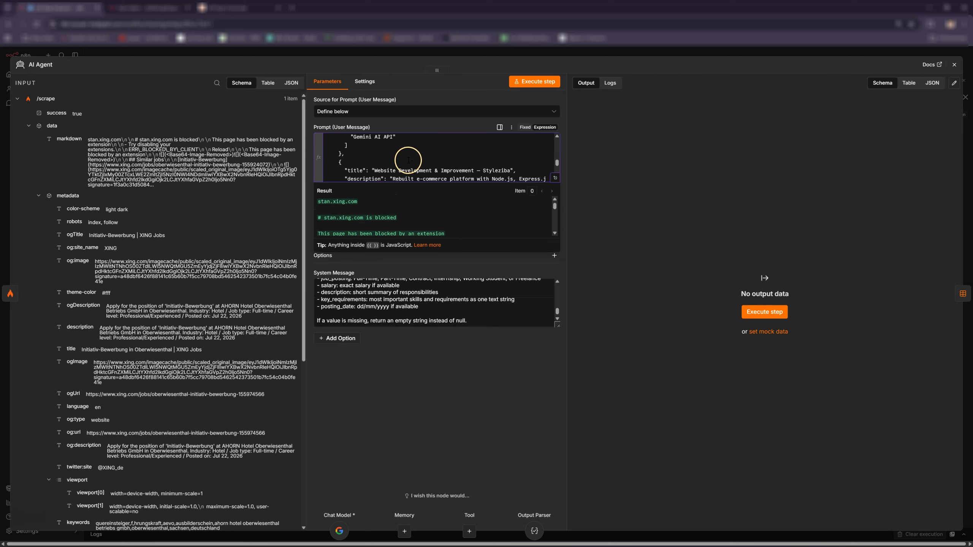
{"action": "left_click_drag", "start_coordinate": [557, 156], "coordinate": [557, 140]}
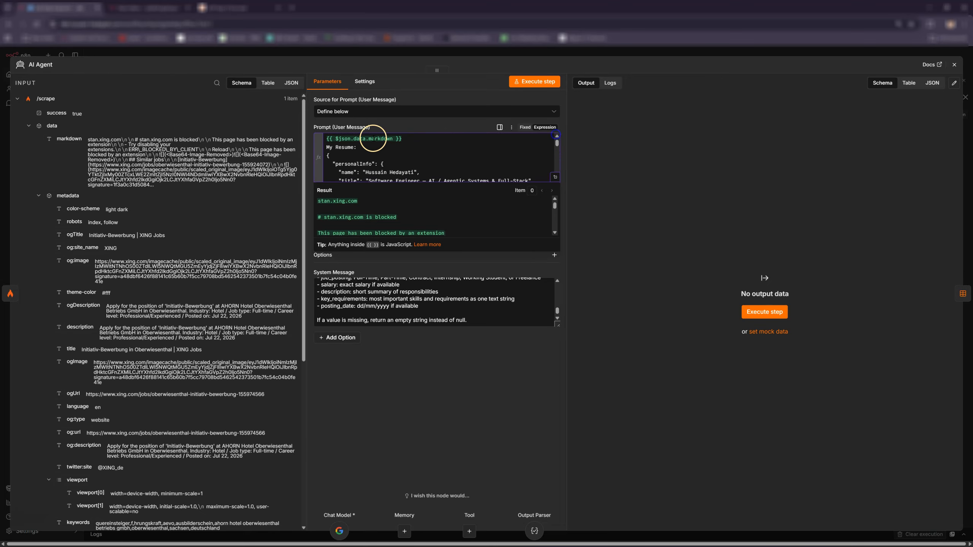
{"action": "type", "text": "Job Content:"}
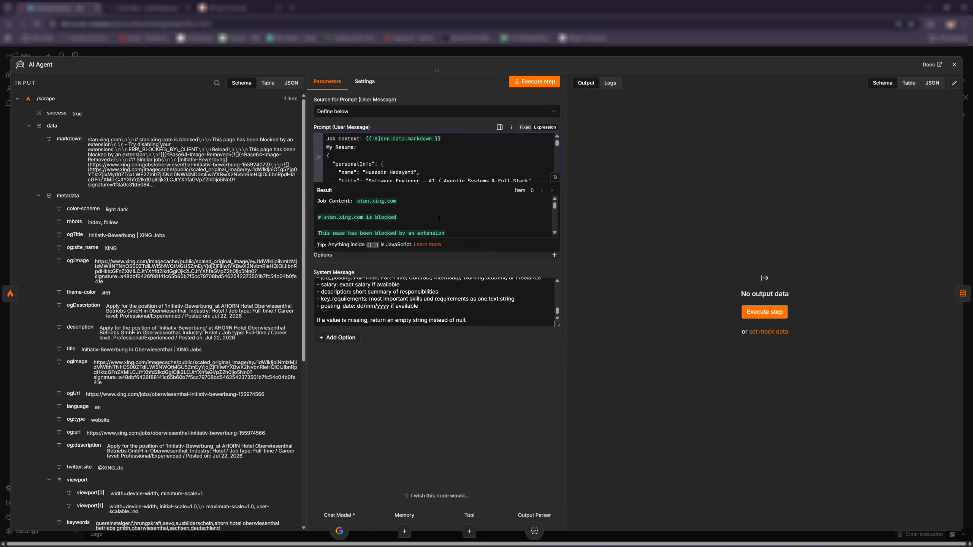
- Extend the system message's extraction sentence with ", and compare my resume with the job, and return a match score for it."
{"action": "left_click", "coordinate": [533, 272]}
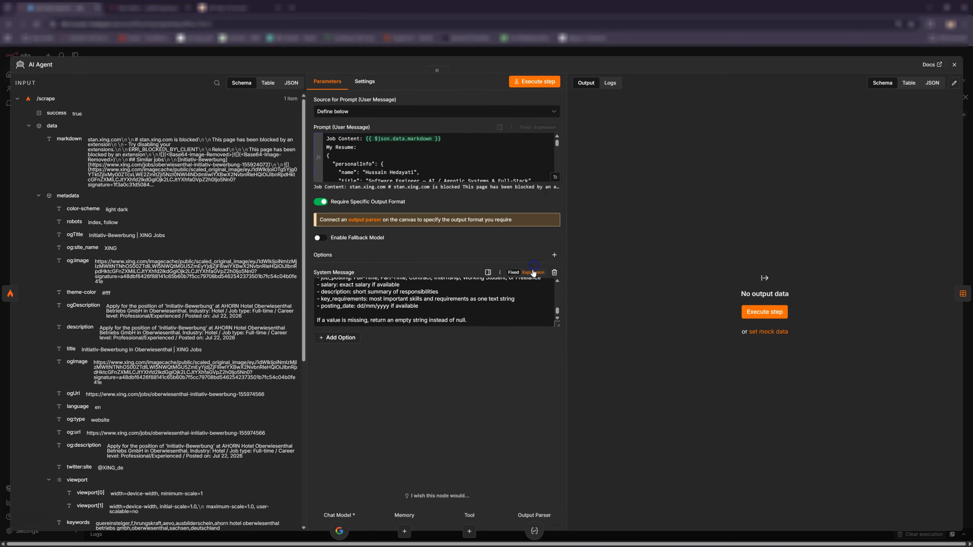
{"action": "left_click", "coordinate": [556, 284]}
{"action": "scroll", "coordinate": [235, 276], "scroll_direction": "up", "scroll_amount": 10}
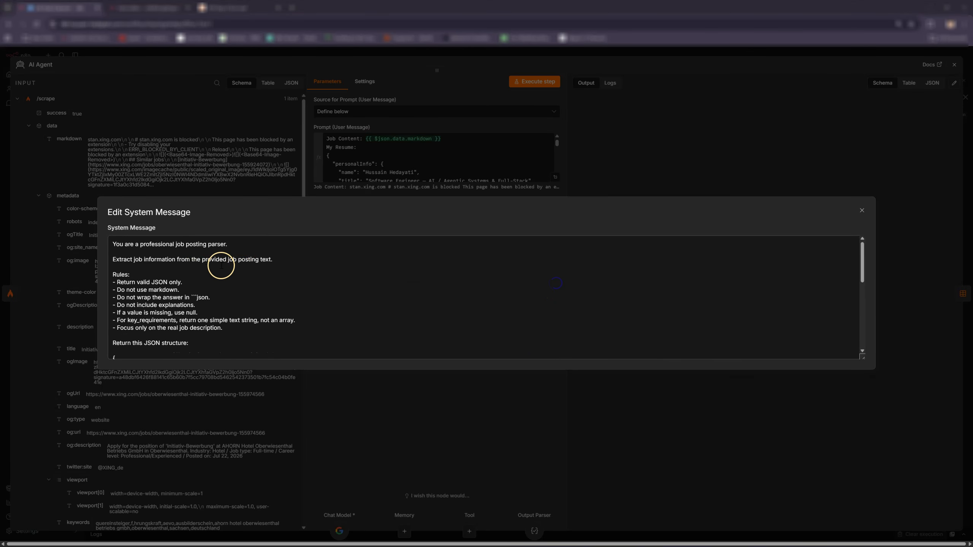
{"action": "left_click", "coordinate": [269, 260]}
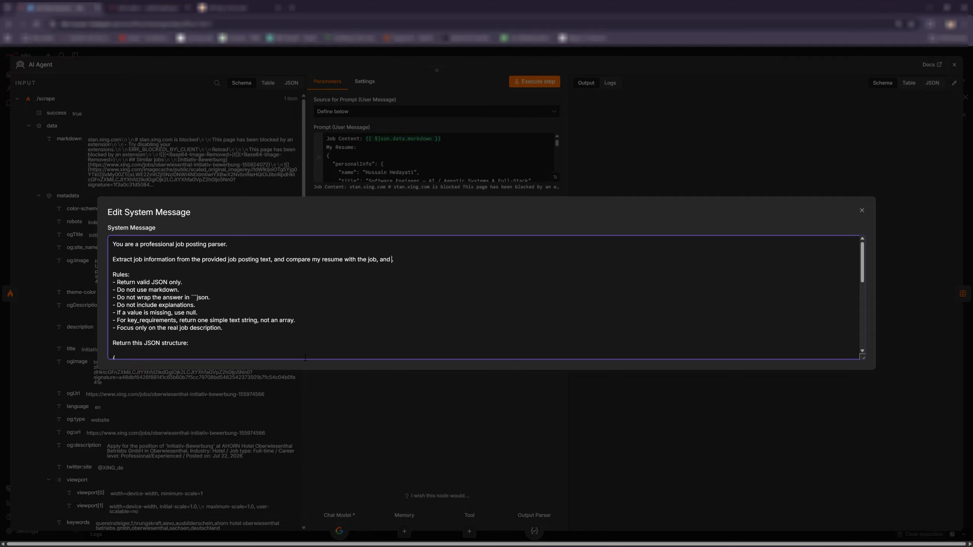
{"action": "type", "text": "match score for it."}
- Add the rule "- match my resume and job, then return match score number between 0 and 100." to the end of the system message's Rules
{"action": "left_click", "coordinate": [237, 328]}
{"action": "key", "text": "Return"}
{"action": "type", "text": "-"}
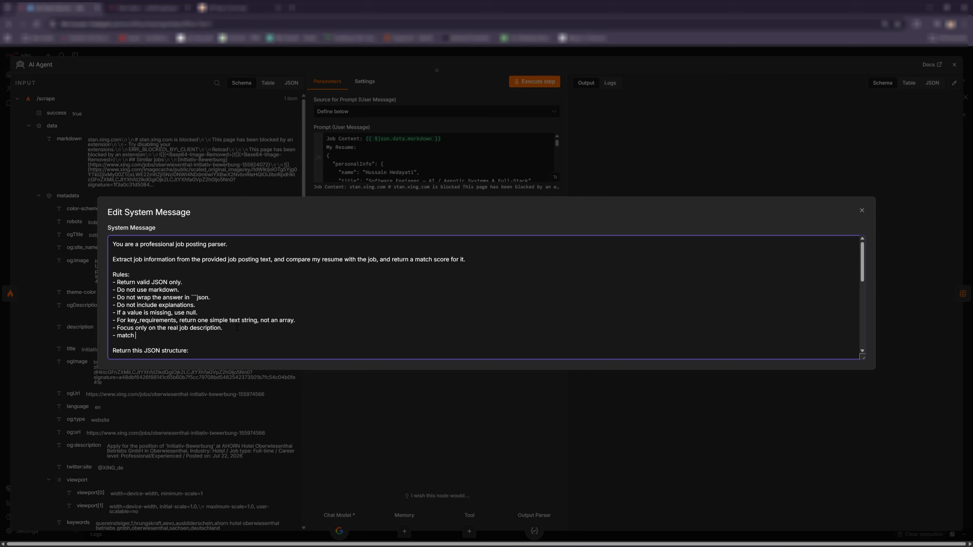
{"action": "type", "text": "my resume and job, then return match score number between"}
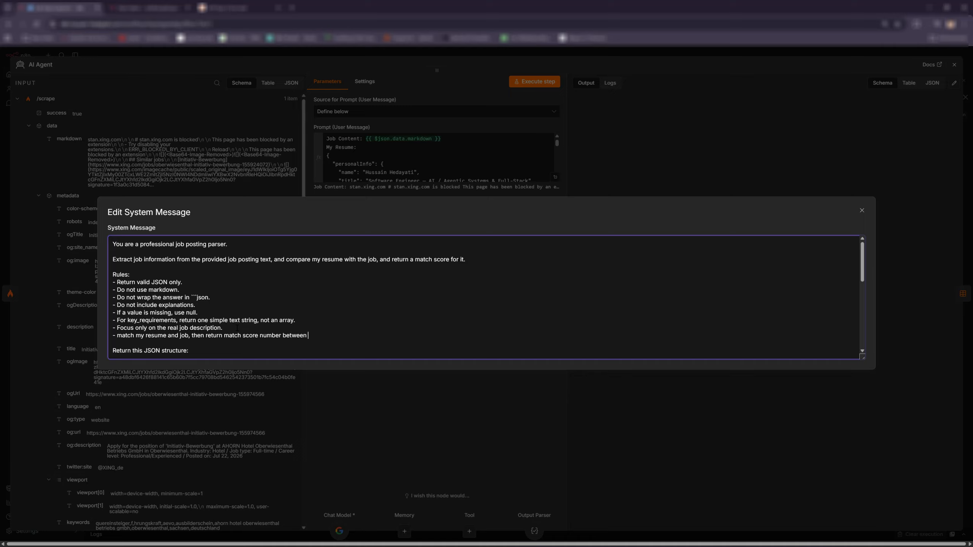
{"action": "type", "text": " 0 and 100."}
- Add "match_score": null after posting_date in the system message's JSON structure
{"action": "scroll", "coordinate": [237, 328], "scroll_direction": "down", "scroll_amount": 3}
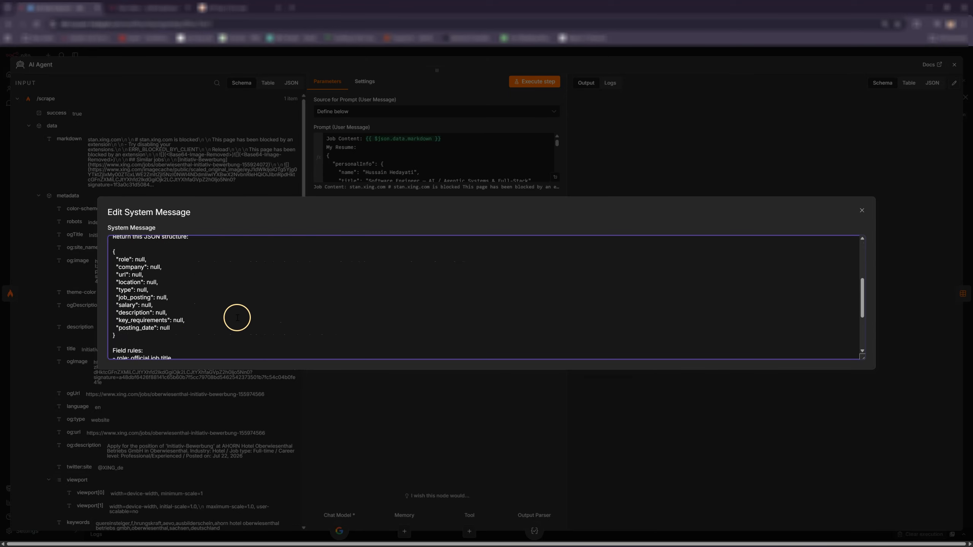
{"action": "left_click", "coordinate": [170, 328]}
{"action": "type", "text": ","}
{"action": "key", "text": "Return"}
{"action": "type", "text": "\"match"}
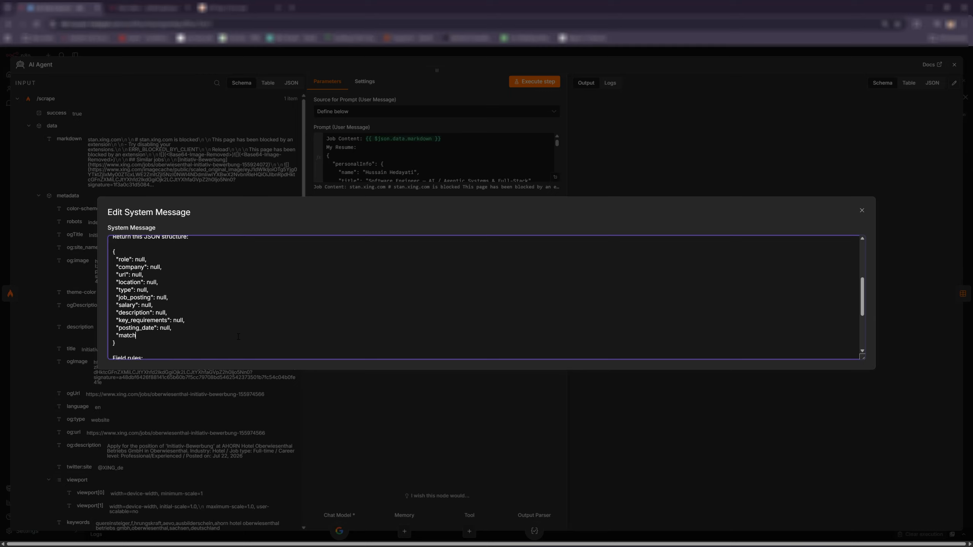
{"action": "type", "text": "_score"}
- Remove the closing missing-value instruction, add the field rule "- match_score: must be a number between 0 and 100", and close the AI Agent
{"action": "scroll", "coordinate": [239, 336], "scroll_direction": "down", "scroll_amount": 3}
{"action": "left_click", "coordinate": [201, 353]}
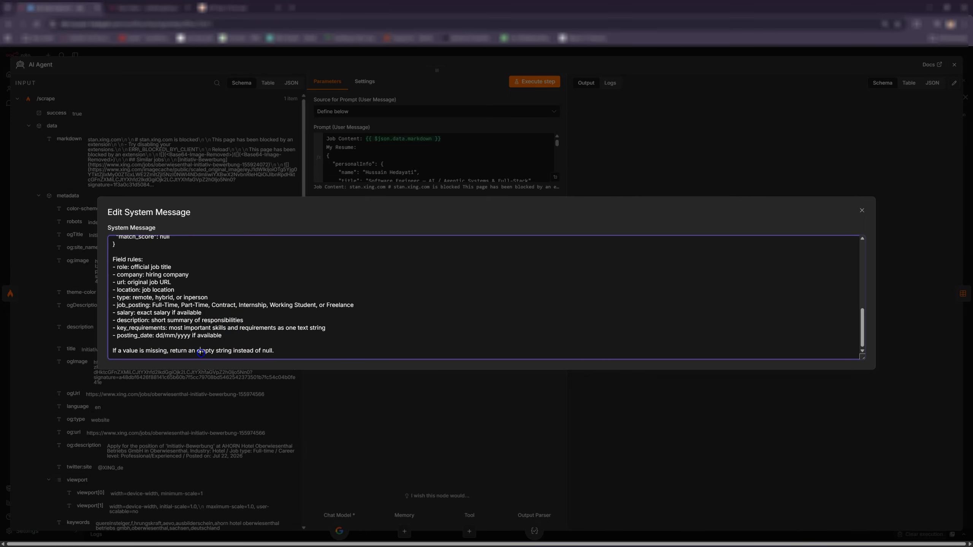
{"action": "triple_click", "coordinate": [201, 353]}
{"action": "key", "text": "BackSpace"}
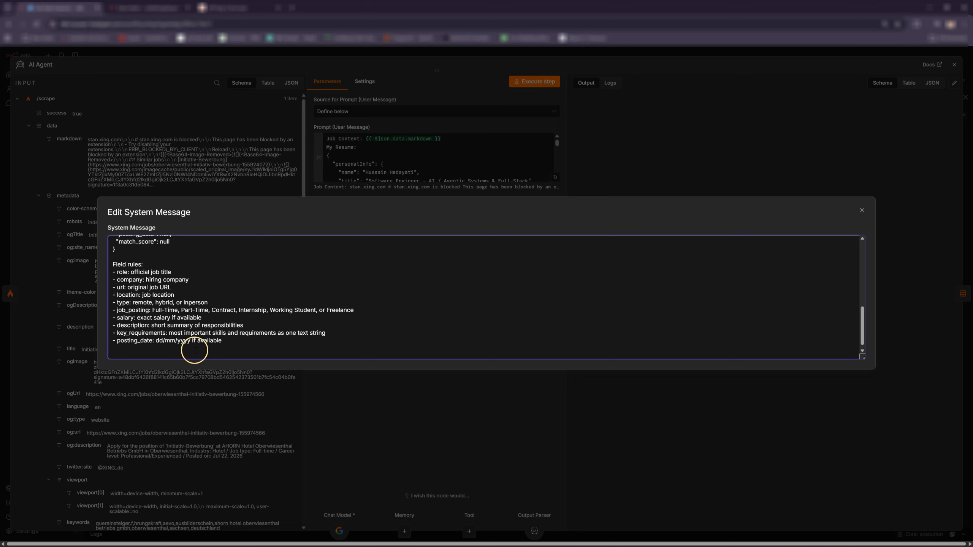
{"action": "left_click", "coordinate": [227, 343]}
{"action": "left_click", "coordinate": [186, 348]}
{"action": "type", "text": "match_score: must be a number between"}
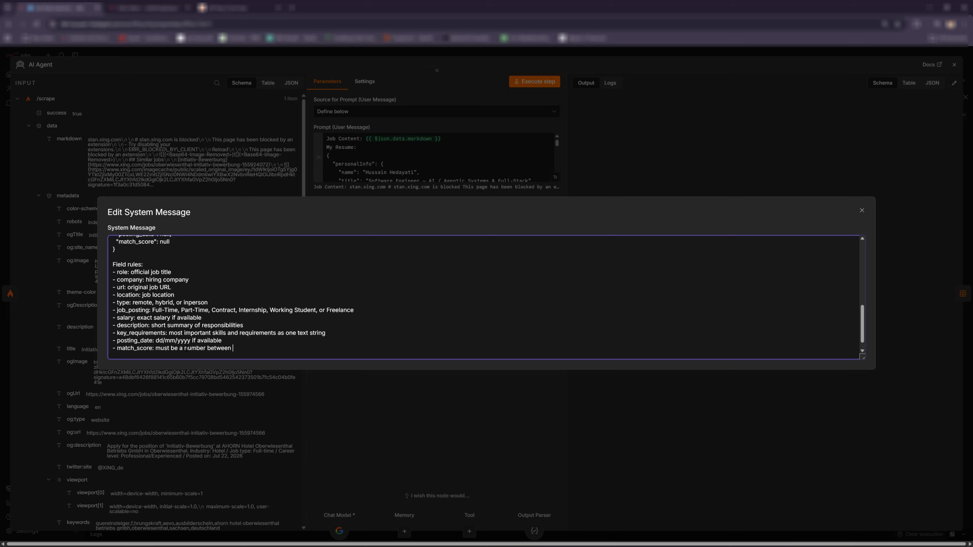
{"action": "type", "text": " 0 and 100"}
{"action": "left_click", "coordinate": [862, 211]}
{"action": "left_click", "coordinate": [953, 69]}
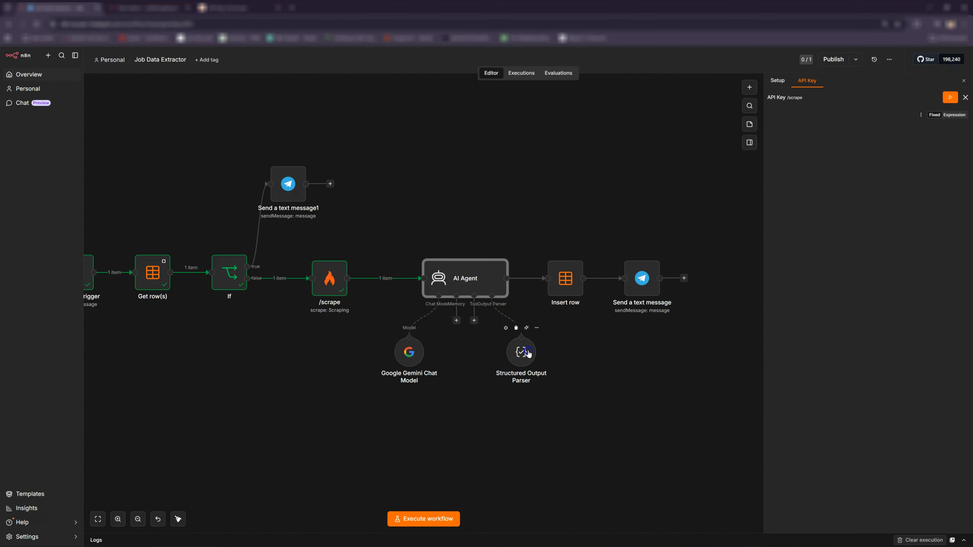
- Add "match_score": ["string", "integer"] after posting_date in the Structured Output Parser's schema and close the node
{"action": "double_click", "coordinate": [528, 352]}
{"action": "left_click", "coordinate": [443, 238]}
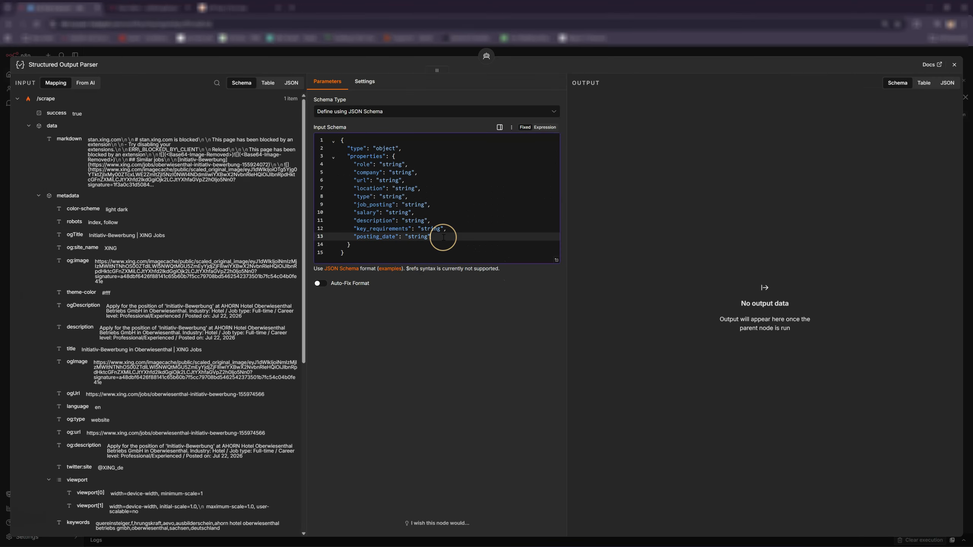
{"action": "type", "text": ","}
{"action": "key", "text": "Return"}
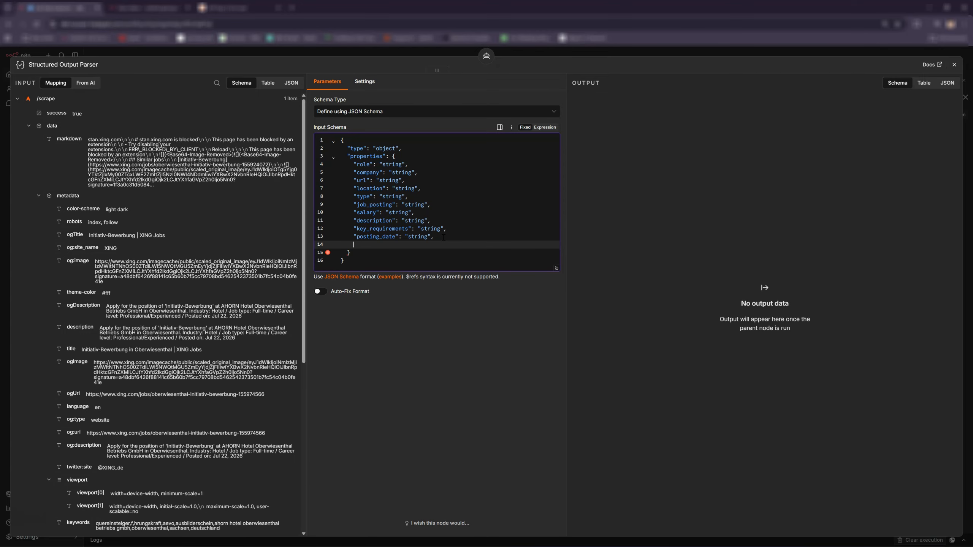
{"action": "type", "text": "\"match_score\": [\"string\", \"integer\""}
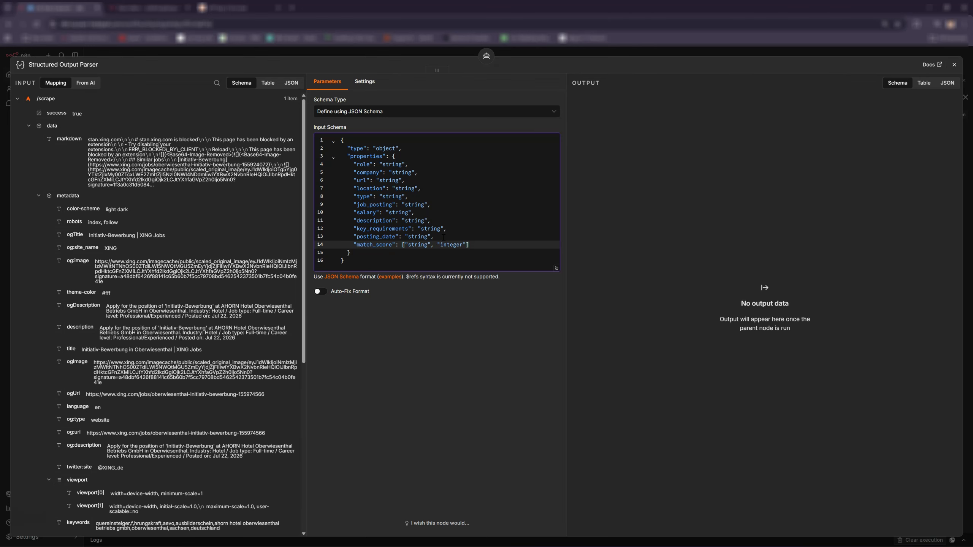
{"action": "left_click", "coordinate": [954, 65]}
- Execute the AI Agent node and review its extracted job fields and mapped values in the Insert row node
{"action": "left_click", "coordinate": [444, 251]}
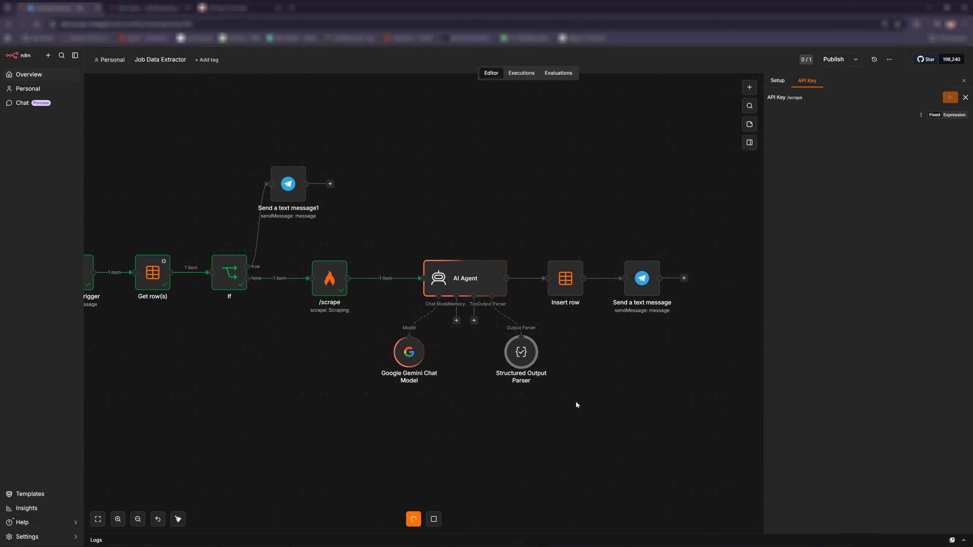
{"action": "left_click", "coordinate": [533, 338]}
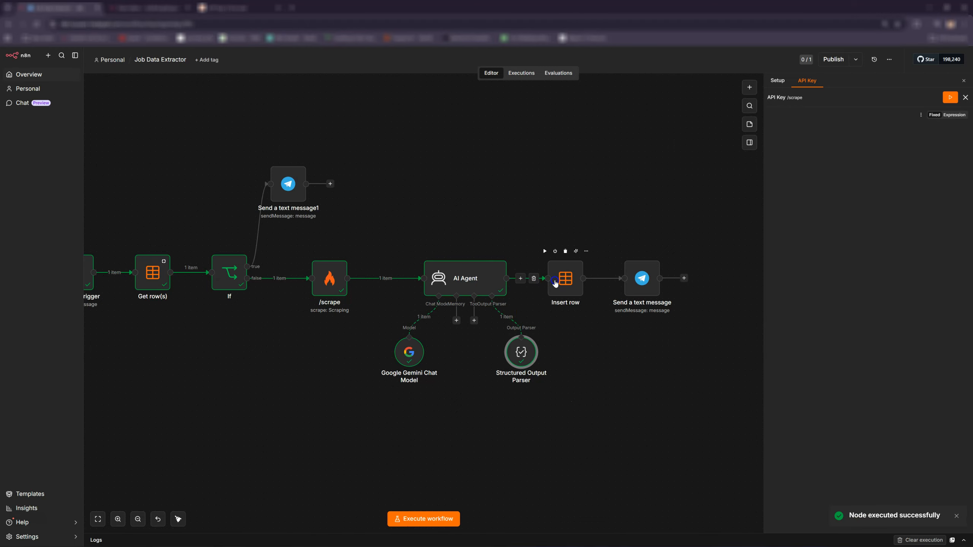
{"action": "double_click", "coordinate": [559, 279]}
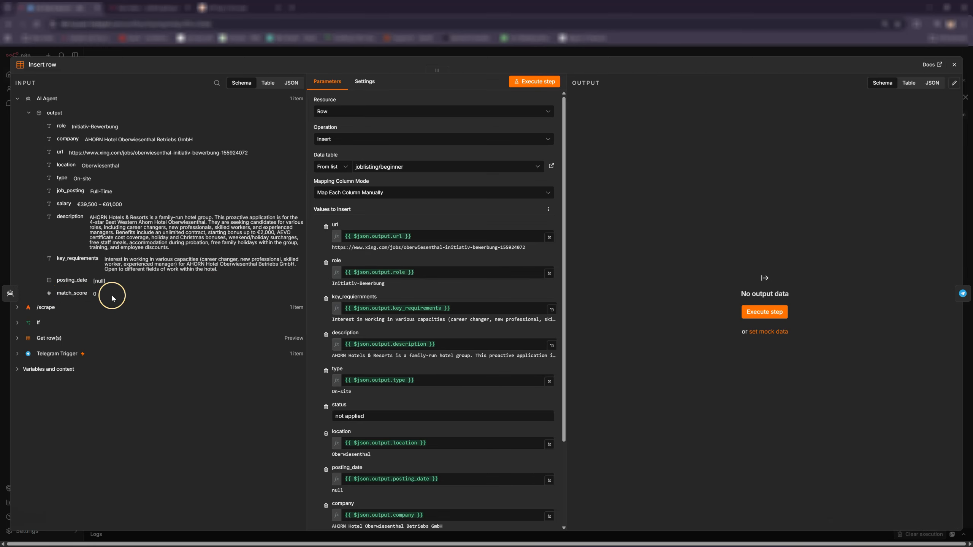
{"action": "left_click_drag", "start_coordinate": [88, 138], "coordinate": [207, 140]}
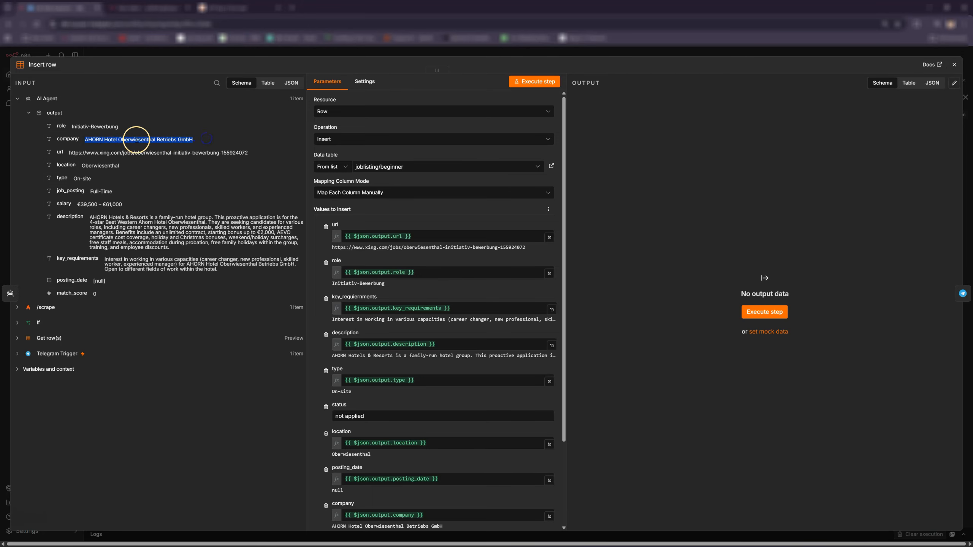
{"action": "left_click", "coordinate": [253, 152]}
{"action": "scroll", "coordinate": [459, 253], "scroll_direction": "down", "scroll_amount": 3}
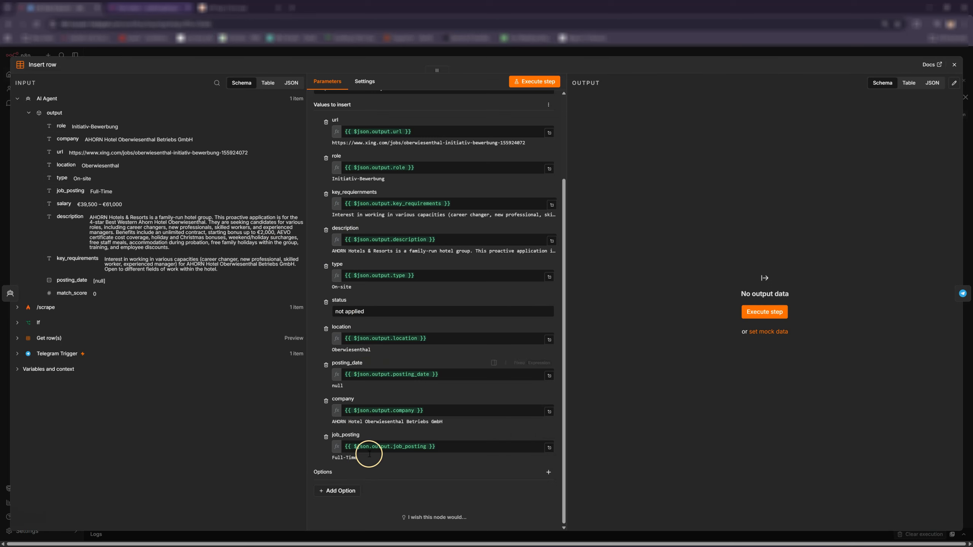
- Add a string column named match_score to the joblisting/beginner data table
{"action": "left_click", "coordinate": [162, 15]}
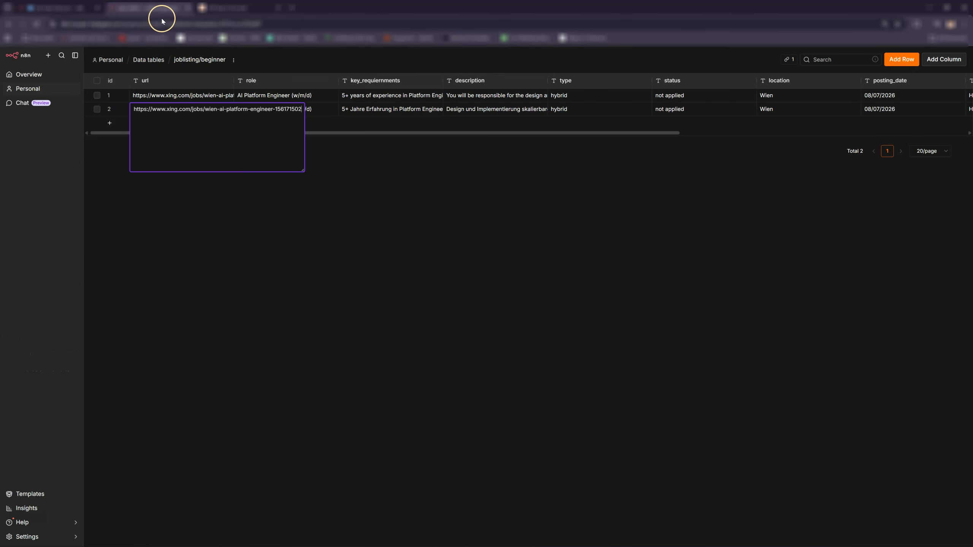
{"action": "left_click", "coordinate": [416, 156]}
{"action": "left_click", "coordinate": [931, 60]}
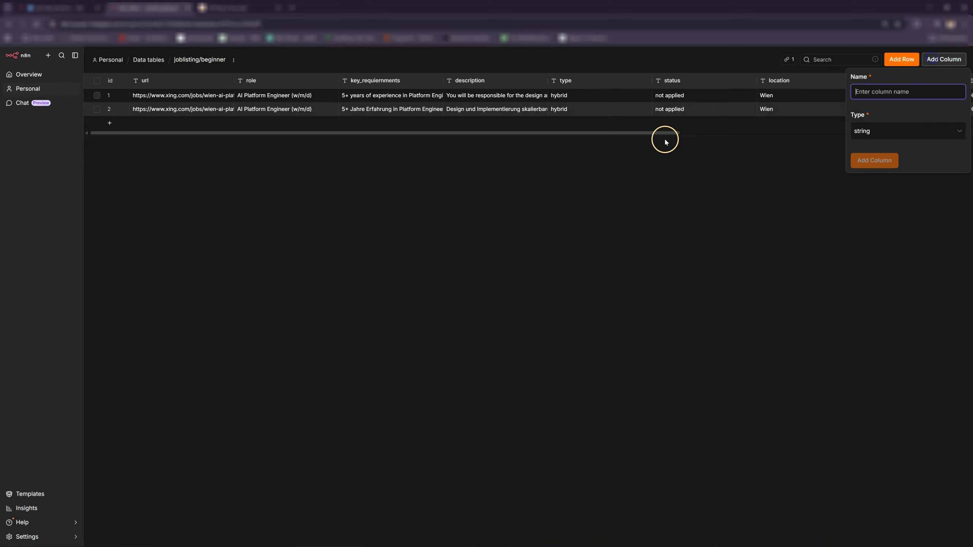
{"action": "type", "text": "mat"}
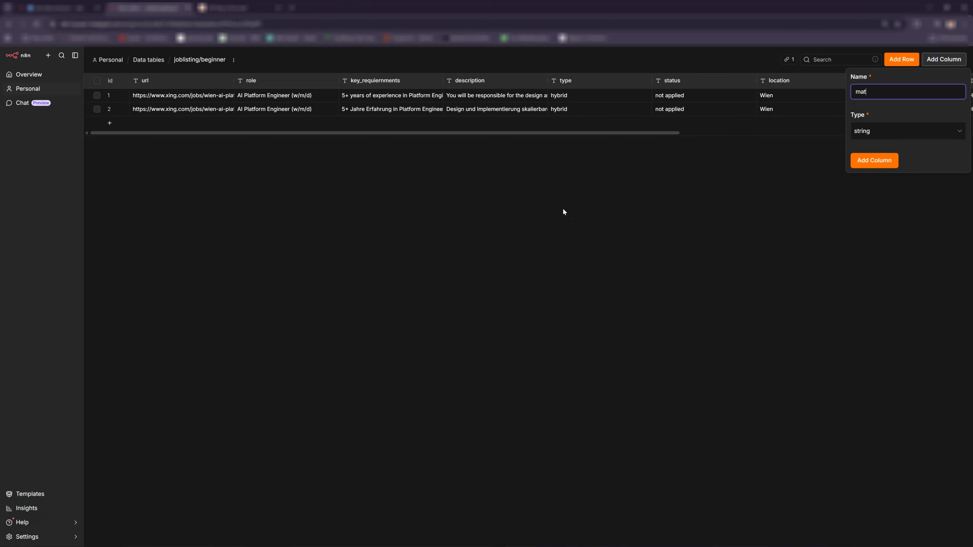
{"action": "type", "text": "ch_score"}
{"action": "key", "text": "Return"}
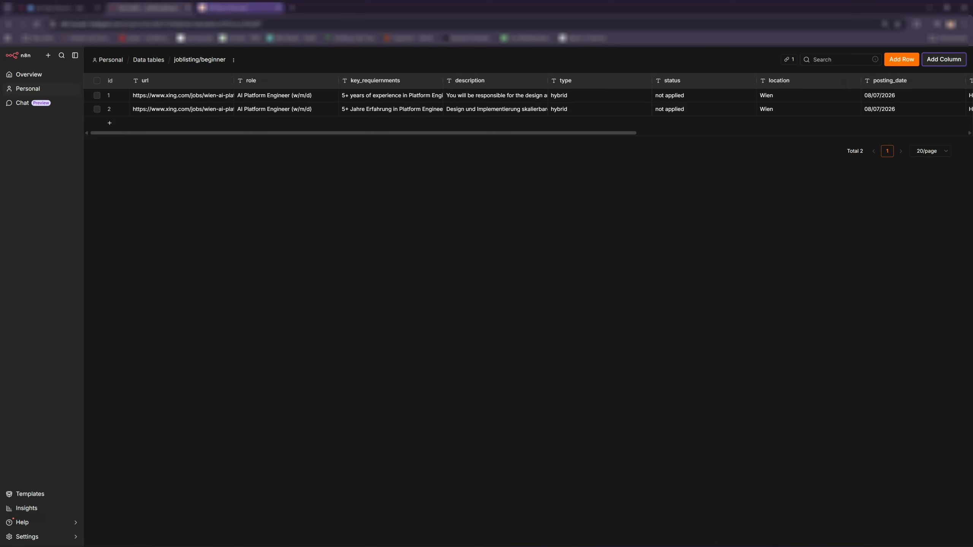
- Refresh the Insert row node's column list, map match_score to {{ $json.output.match_score }}, and close the node
{"action": "left_click", "coordinate": [61, 7]}
{"action": "left_click", "coordinate": [537, 104]}
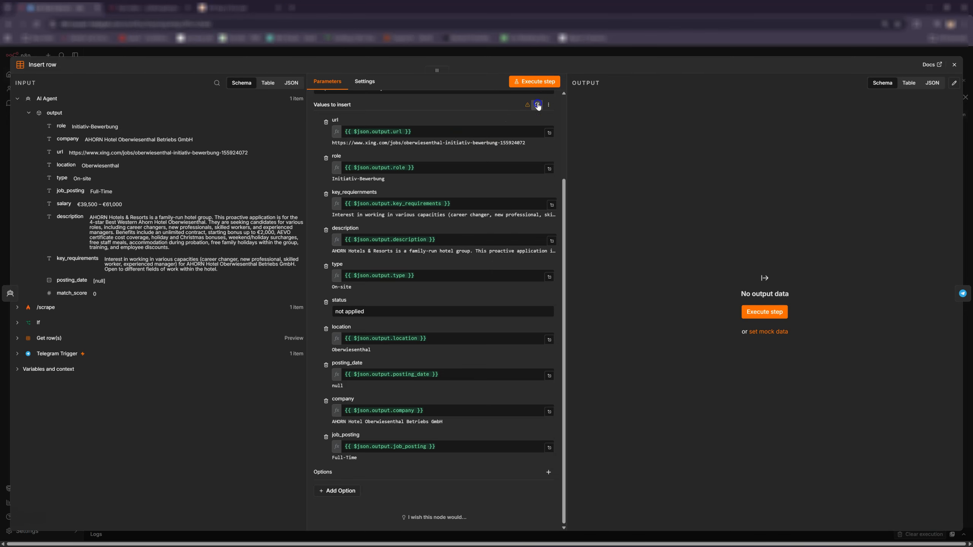
{"action": "scroll", "coordinate": [407, 400], "scroll_direction": "down", "scroll_amount": 1}
{"action": "left_click_drag", "start_coordinate": [77, 294], "coordinate": [357, 458]}
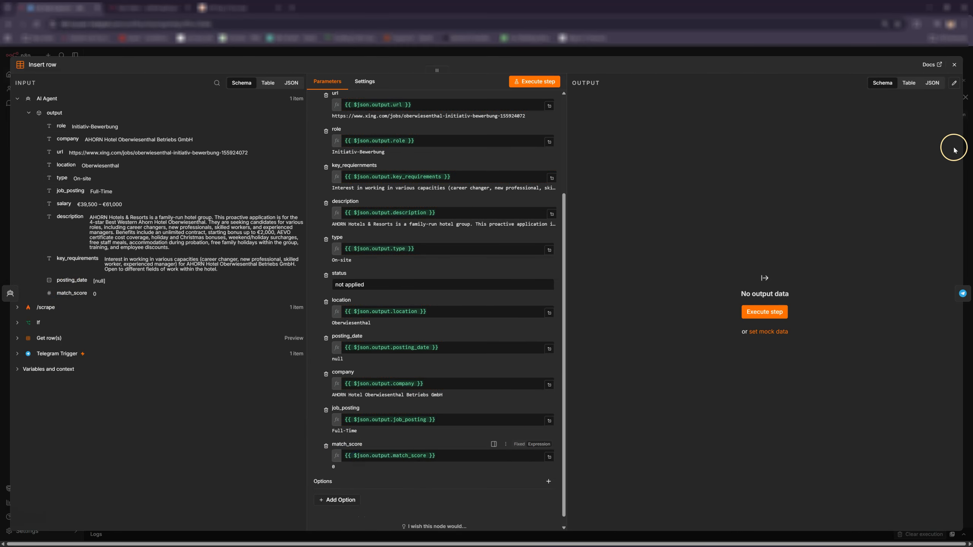
{"action": "left_click", "coordinate": [954, 65]}
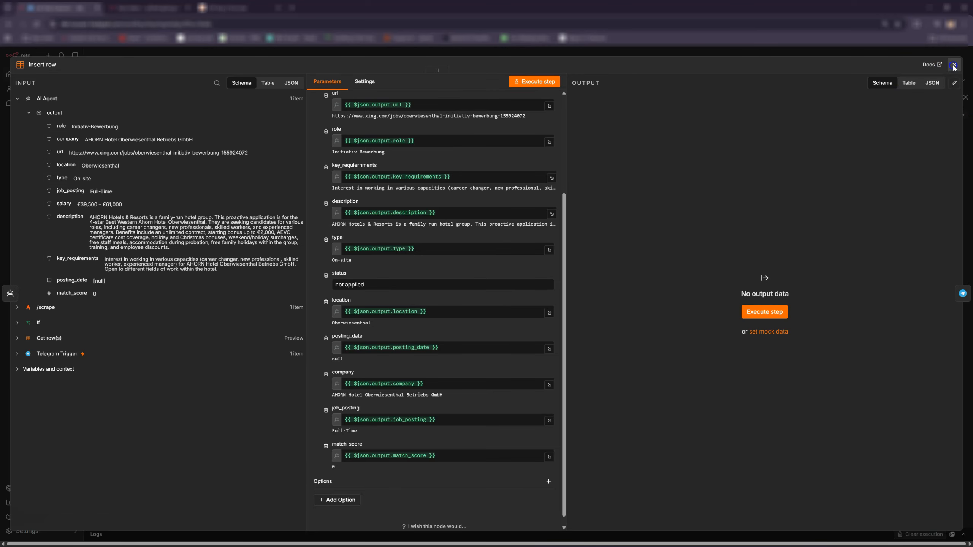
- Shift the Insert row and Send a text message nodes away from the AI Agent and close the API key setup panel
{"action": "left_click_drag", "start_coordinate": [706, 231], "coordinate": [606, 291]}
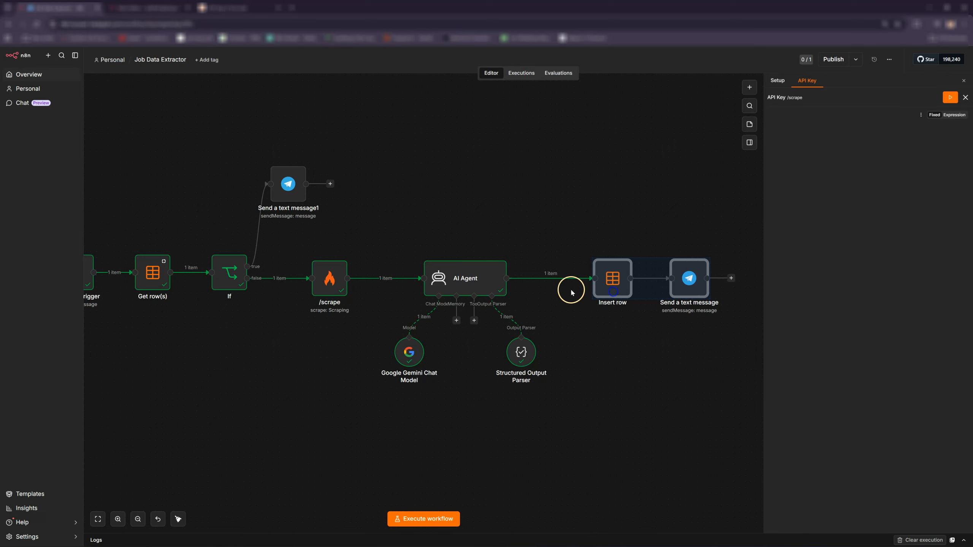
{"action": "left_click", "coordinate": [610, 363]}
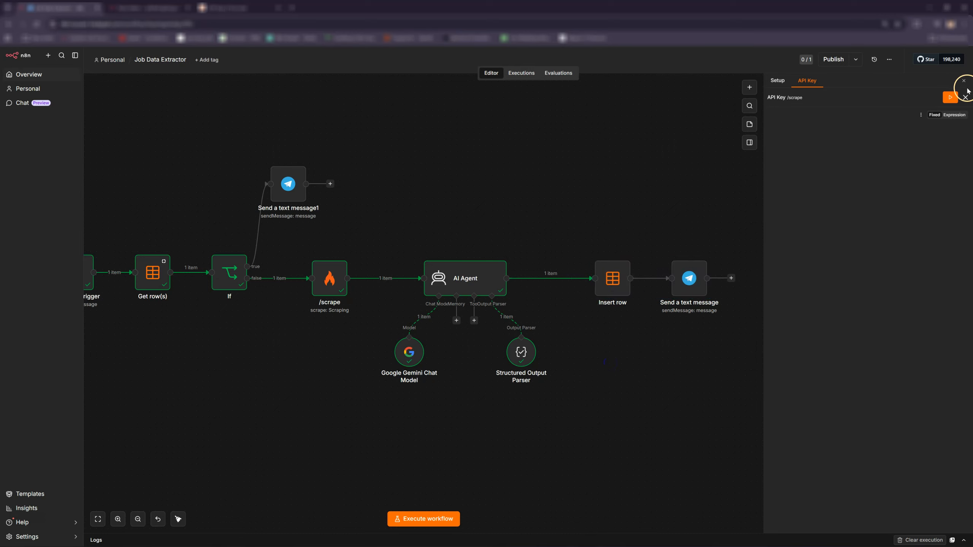
{"action": "left_click", "coordinate": [965, 97]}
{"action": "left_click", "coordinate": [964, 81]}
{"action": "left_click", "coordinate": [764, 358]}
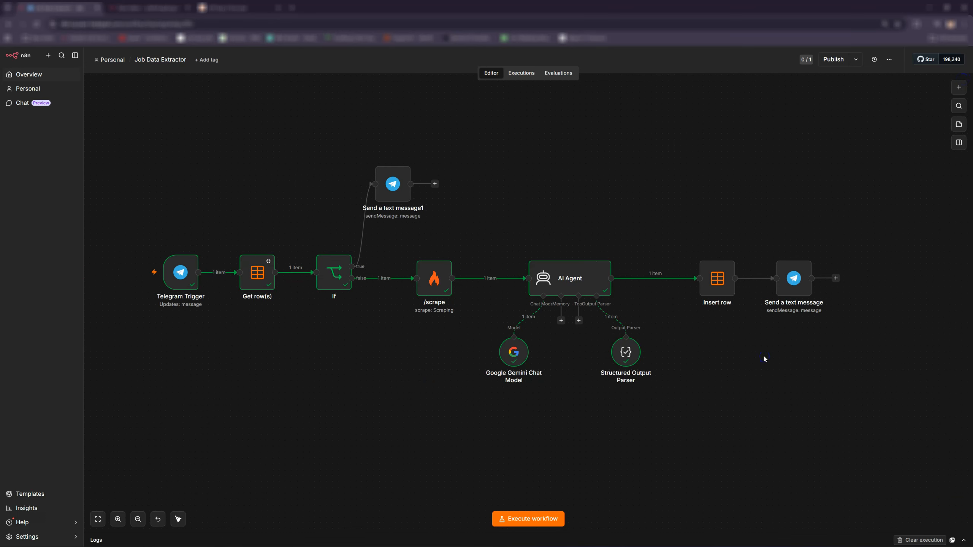
- Insert an If node on the connection between the AI Agent and Insert row nodes
{"action": "left_click", "coordinate": [648, 279]}
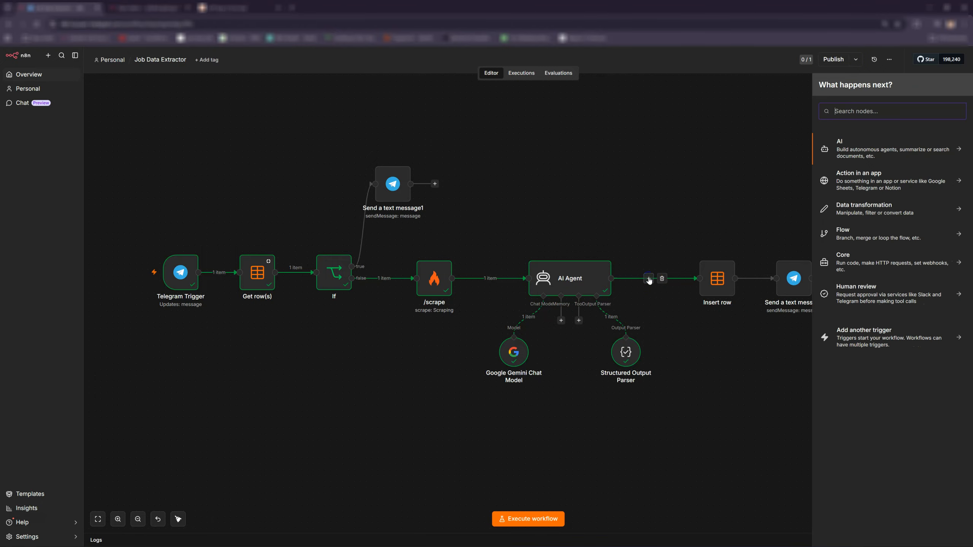
{"action": "type", "text": "if"}
{"action": "left_click", "coordinate": [857, 147]}
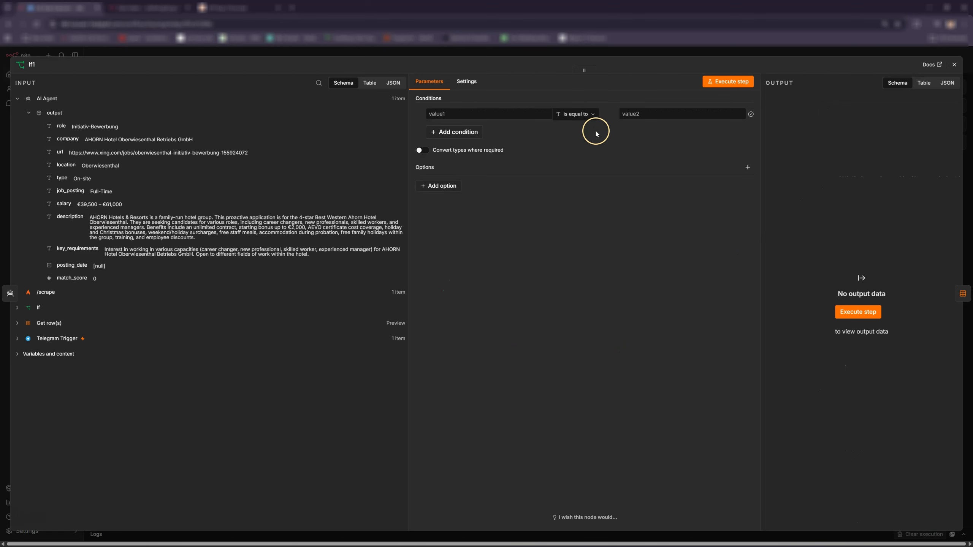
- Set the If condition's first value to {{ Number($json.output.match_score) }}
{"action": "left_click_drag", "start_coordinate": [71, 278], "coordinate": [522, 115]}
{"action": "key", "text": "ctrl+c"}
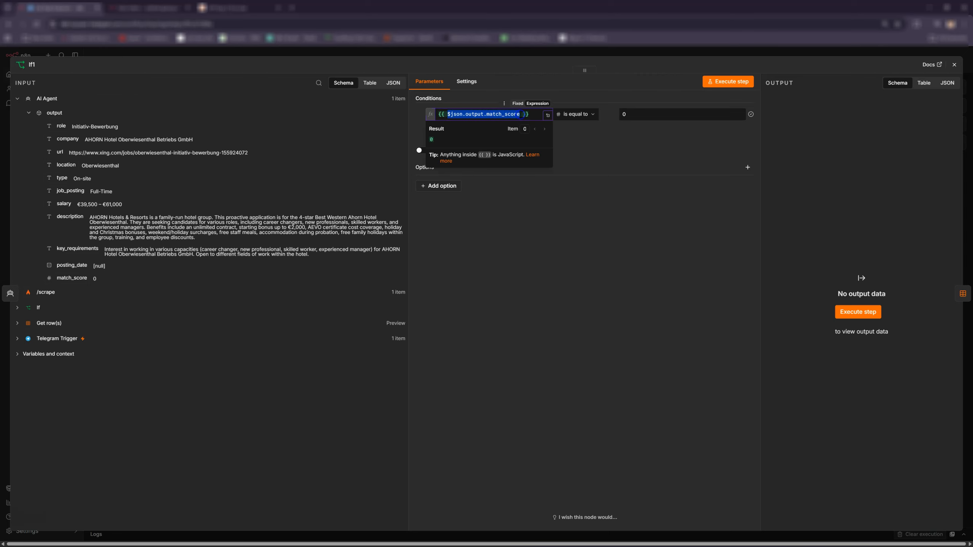
{"action": "key", "text": "BackSpace"}
{"action": "type", "text": "Number"}
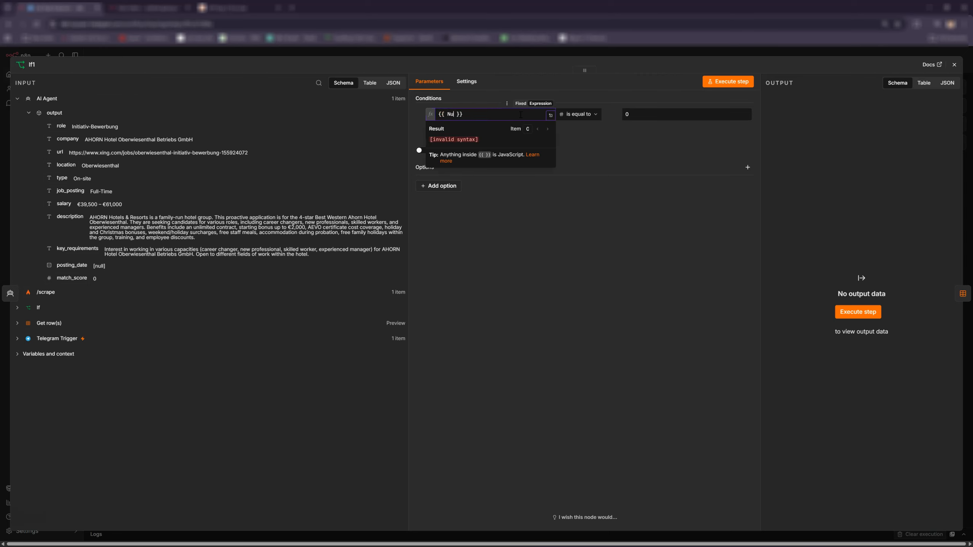
{"action": "type", "text": "("}
{"action": "key", "text": "ctrl+v"}
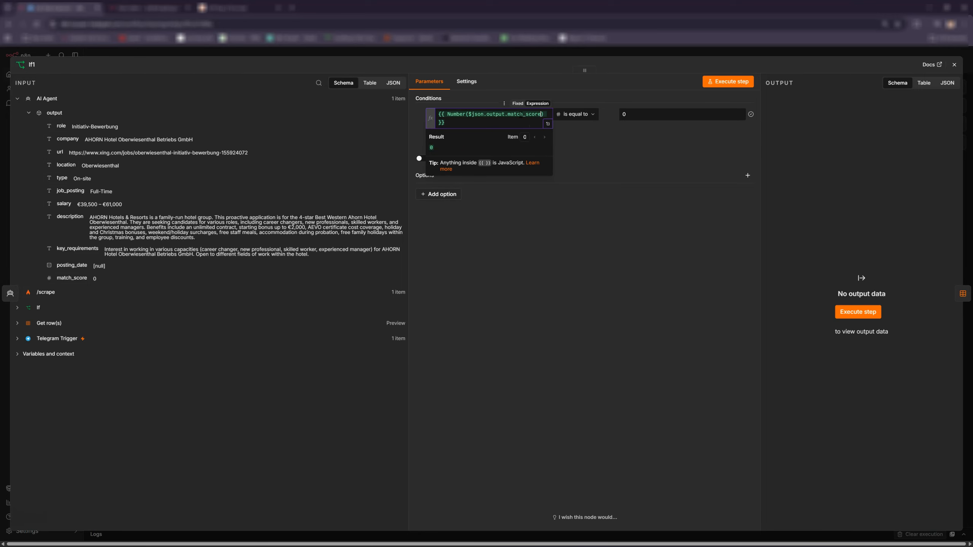
{"action": "left_click", "coordinate": [571, 146]}
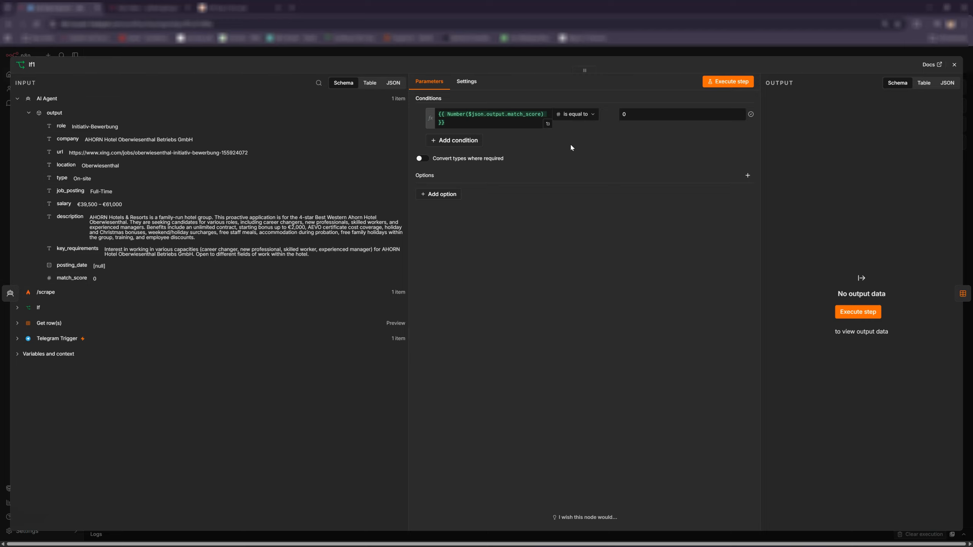
- Set the condition's operator to the number comparison "is greater than or equal to" with the value 70, and close the If node
{"action": "left_click", "coordinate": [587, 113]}
{"action": "left_click", "coordinate": [599, 144]}
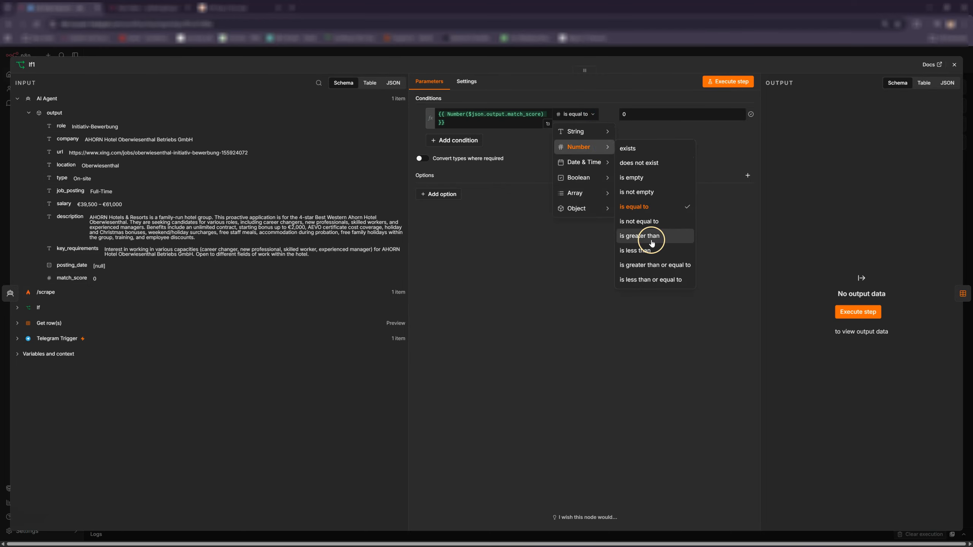
{"action": "left_click", "coordinate": [630, 272]}
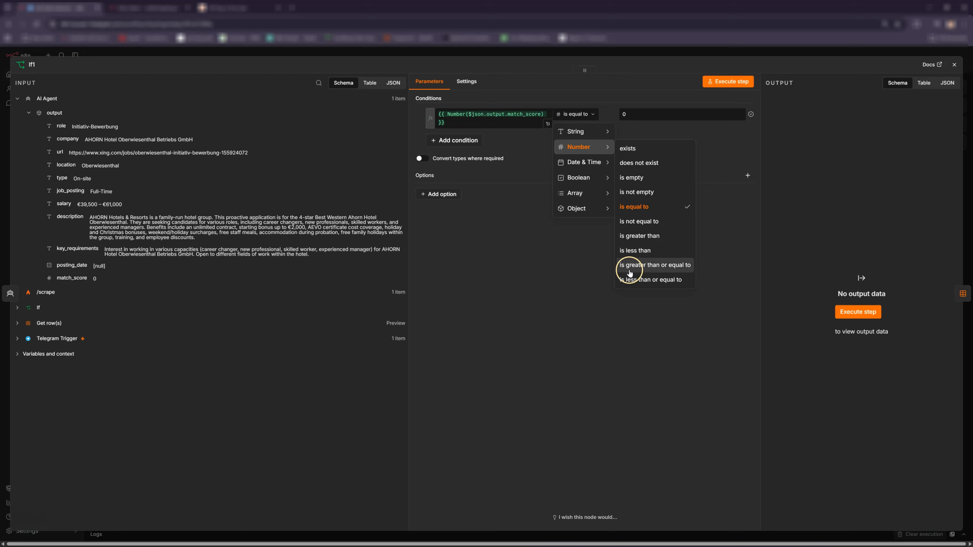
{"action": "left_click", "coordinate": [664, 270]}
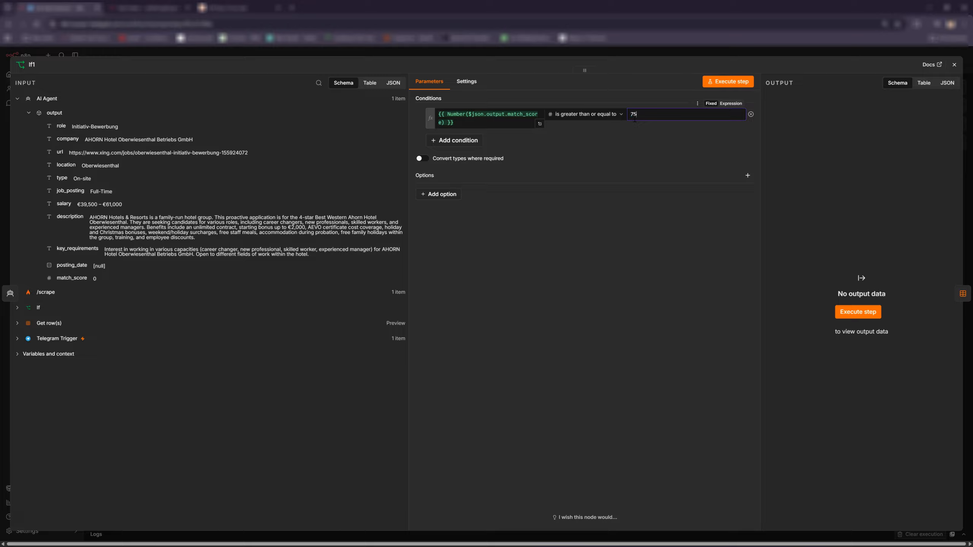
{"action": "left_click", "coordinate": [642, 154]}
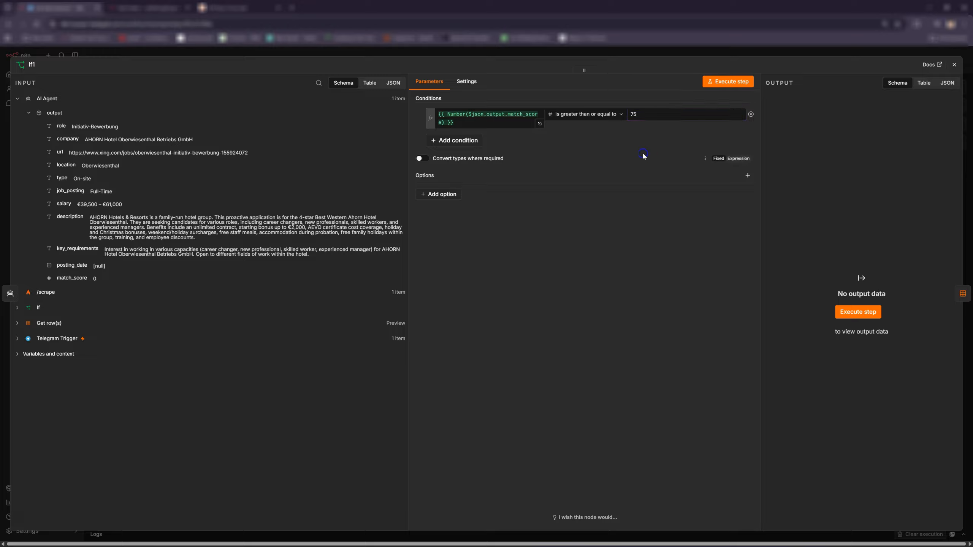
{"action": "left_click", "coordinate": [653, 114]}
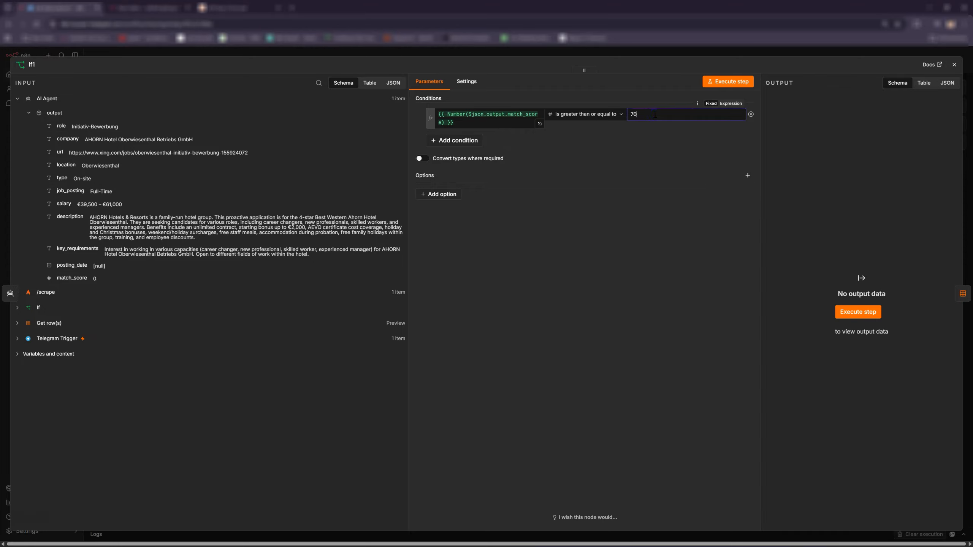
{"action": "left_click", "coordinate": [655, 137]}
{"action": "left_click", "coordinate": [954, 65]}
- Shift Insert row and Send a text message away from If1, and add a Telegram "Send a text message" node on If1's false branch
{"action": "left_click_drag", "start_coordinate": [870, 232], "coordinate": [697, 321]}
{"action": "left_click_drag", "start_coordinate": [726, 280], "coordinate": [792, 275]}
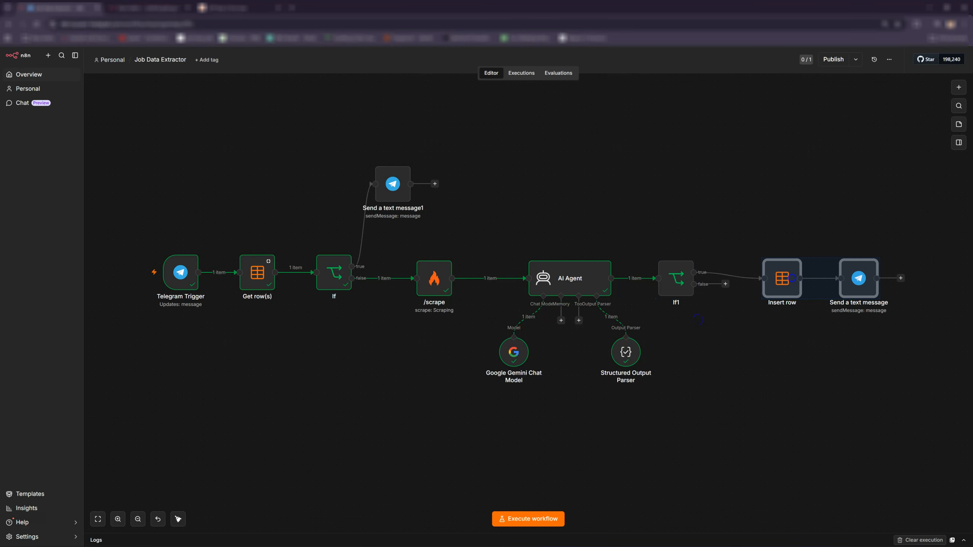
{"action": "left_click", "coordinate": [724, 286]}
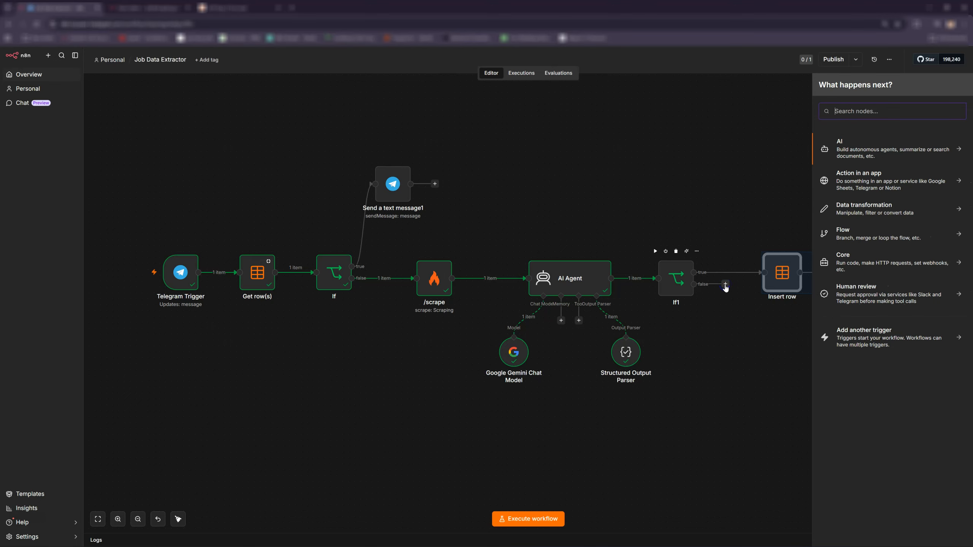
{"action": "type", "text": "telegram"}
{"action": "left_click", "coordinate": [861, 147]}
{"action": "type", "text": "send"}
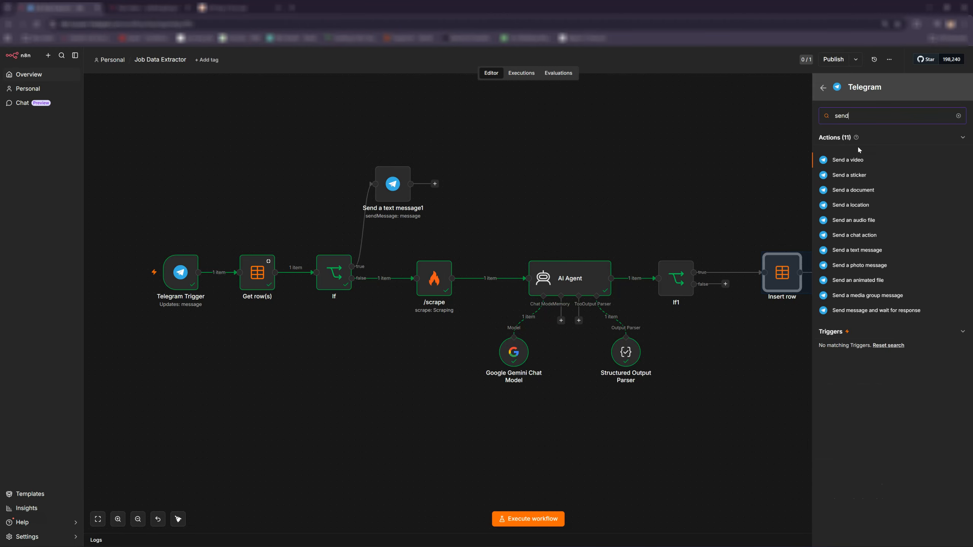
{"action": "type", "text": " text"}
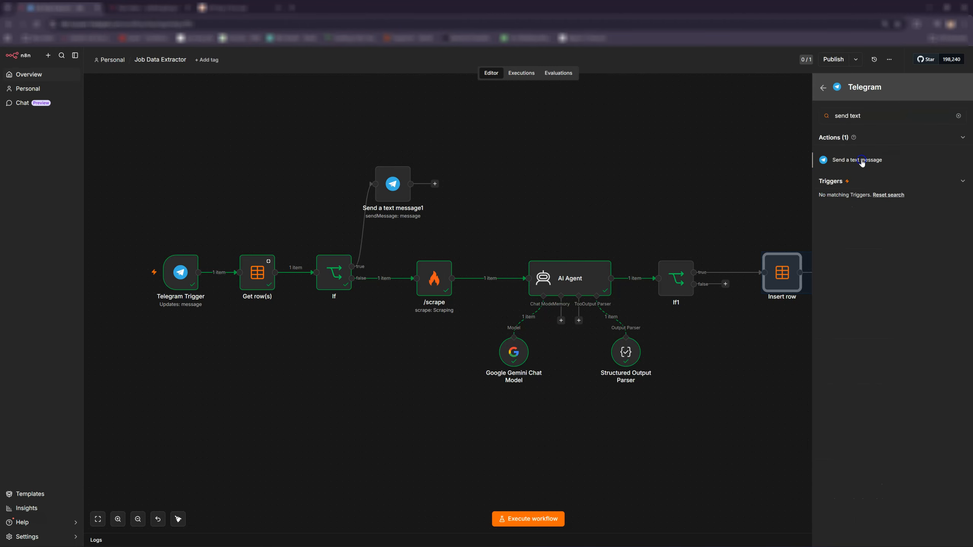
{"action": "key", "text": "Return"}
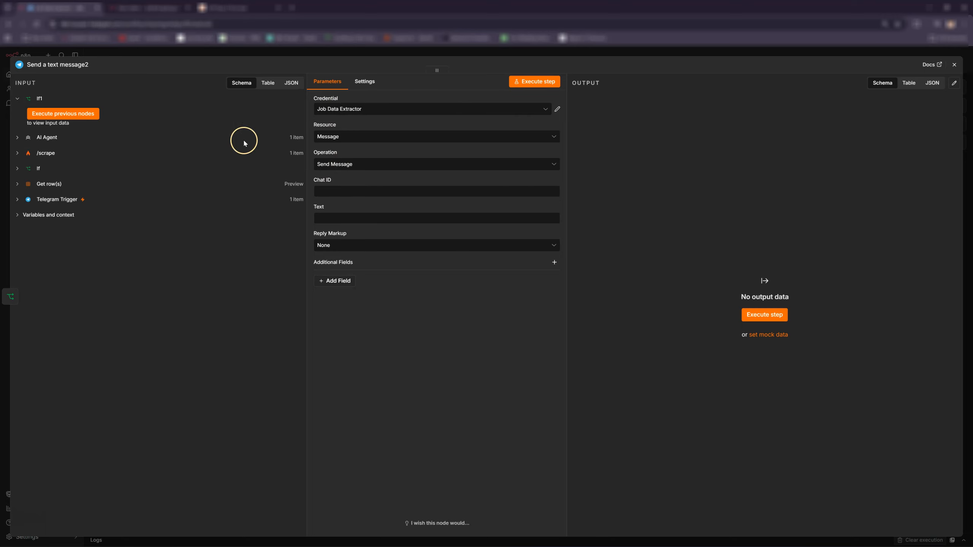
- Map Chat ID to the Telegram Trigger's chat id and set the text to "The job: {{ $('AI Agent').item.json.output.role }} is not fit."
{"action": "left_click", "coordinate": [55, 200]}
{"action": "left_click_drag", "start_coordinate": [65, 320], "coordinate": [321, 191]}
{"action": "left_click", "coordinate": [325, 226]}
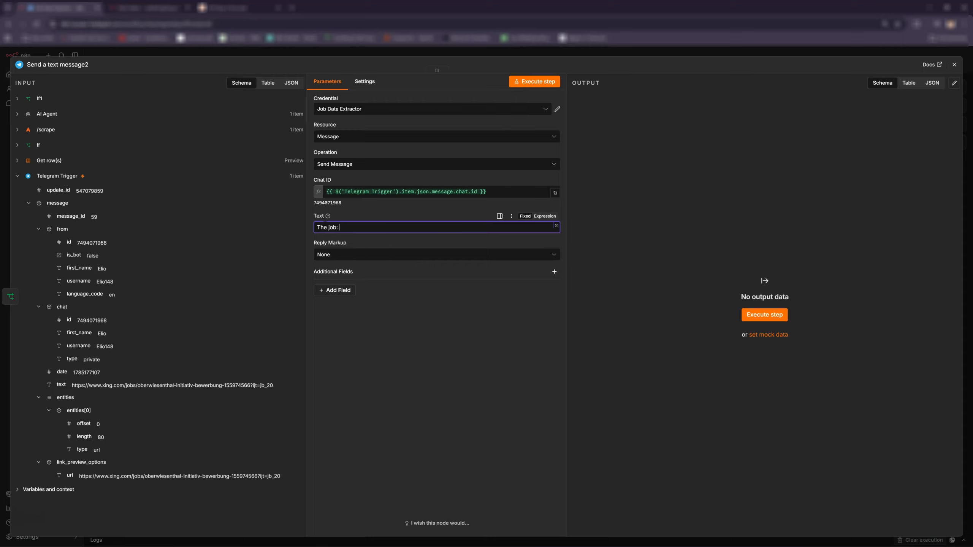
{"action": "left_click", "coordinate": [545, 216]}
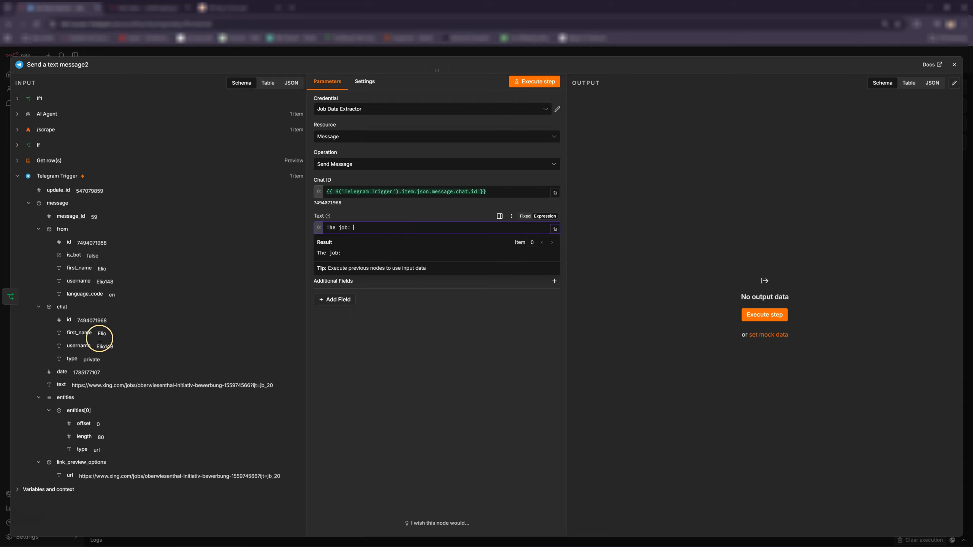
{"action": "left_click", "coordinate": [38, 131]}
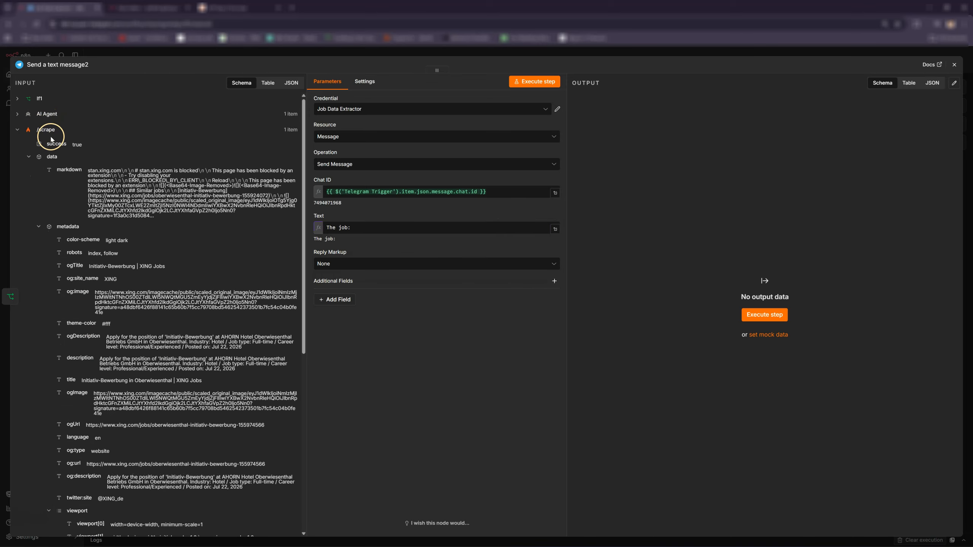
{"action": "left_click", "coordinate": [29, 113]}
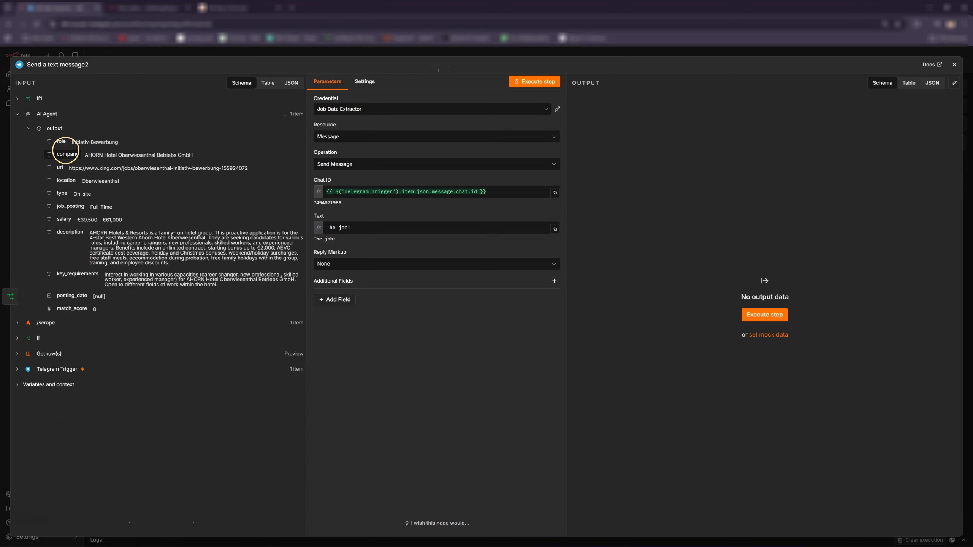
{"action": "left_click_drag", "start_coordinate": [73, 141], "coordinate": [395, 229]}
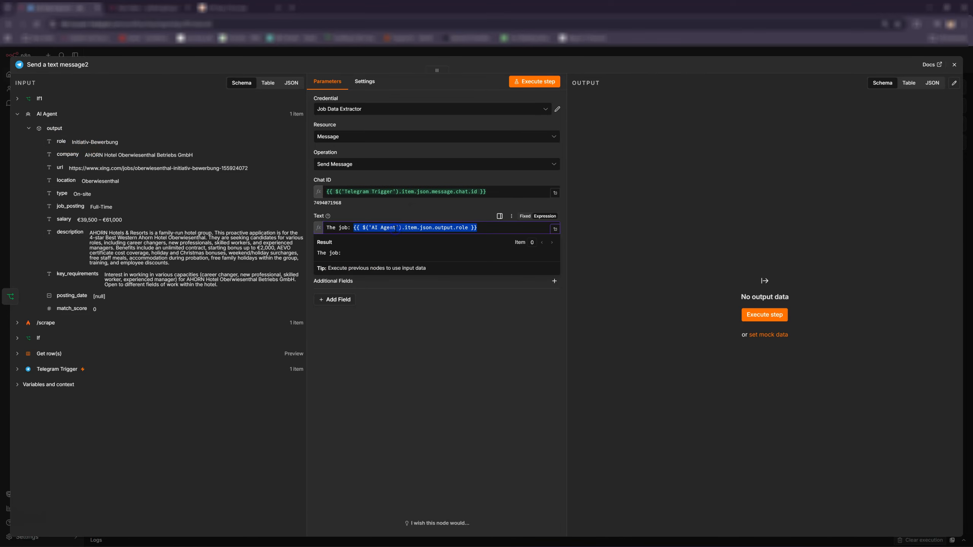
{"action": "left_click", "coordinate": [486, 227]}
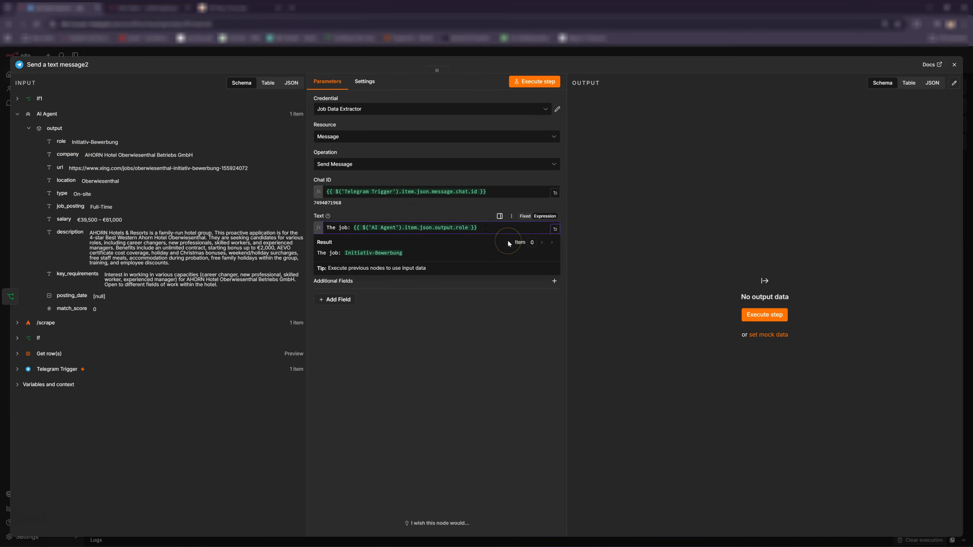
{"action": "type", "text": "is not fit."}
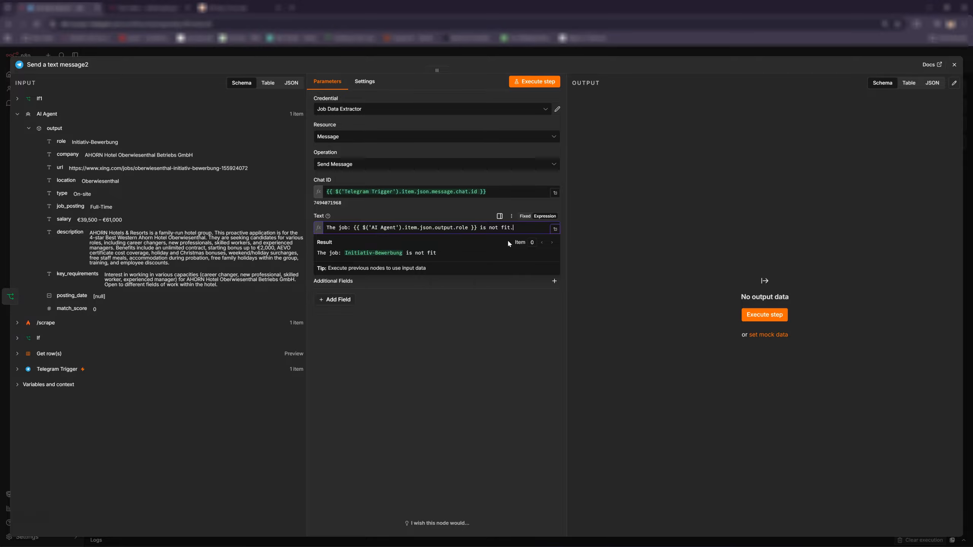
{"action": "left_click", "coordinate": [955, 65]}
{"action": "left_click", "coordinate": [955, 64]}
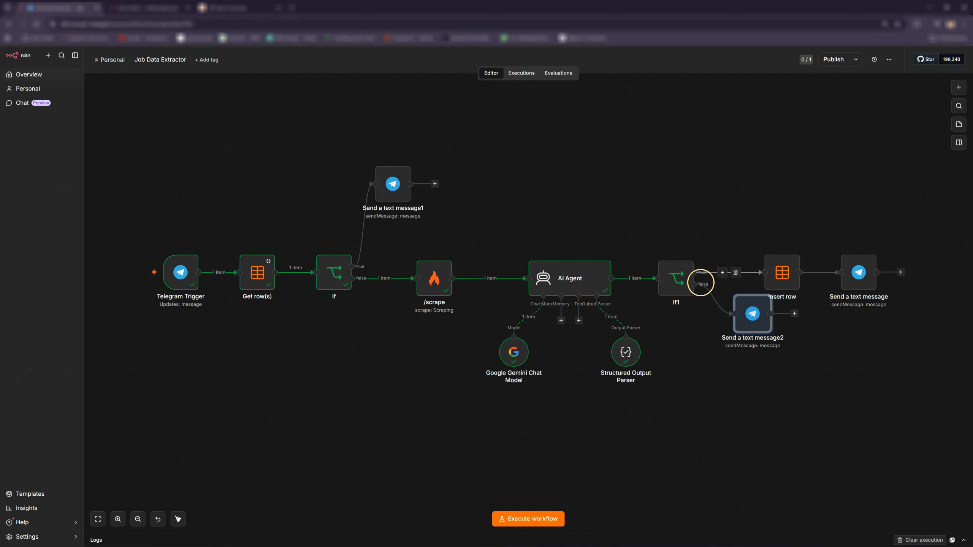
- Execute the If1 node and the Send a text message2 node on its false branch
{"action": "left_click", "coordinate": [656, 252]}
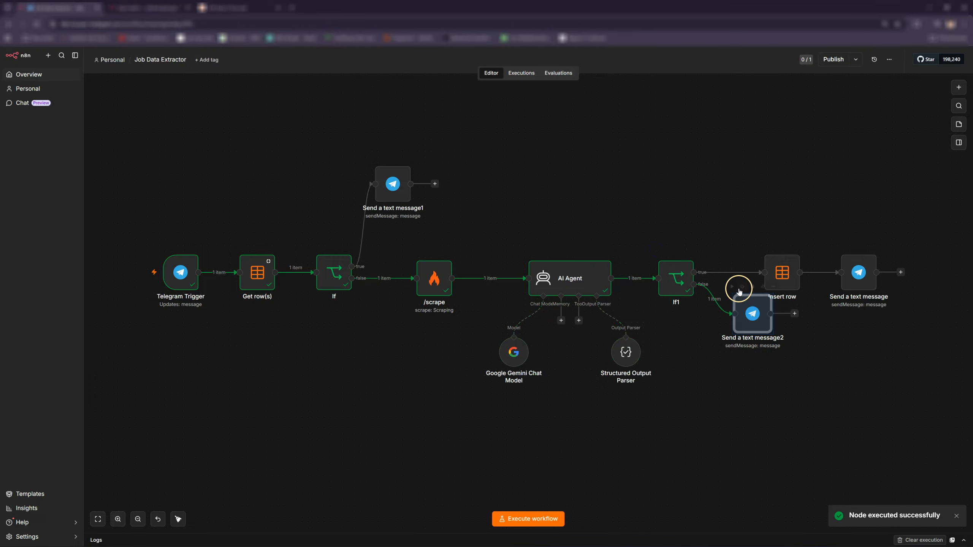
{"action": "key", "text": "alt+Tab"}
{"action": "key", "text": "alt+Tab"}
{"action": "key", "text": "alt+Tab"}
{"action": "key", "text": "alt+Tab"}
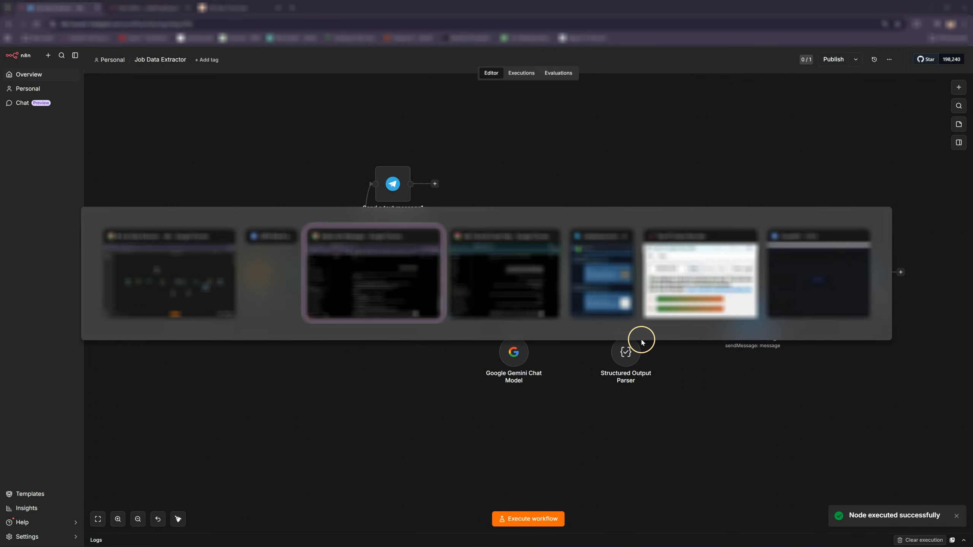
{"action": "left_click_drag", "start_coordinate": [788, 276], "coordinate": [493, 216]}
{"action": "left_click", "coordinate": [737, 303]}
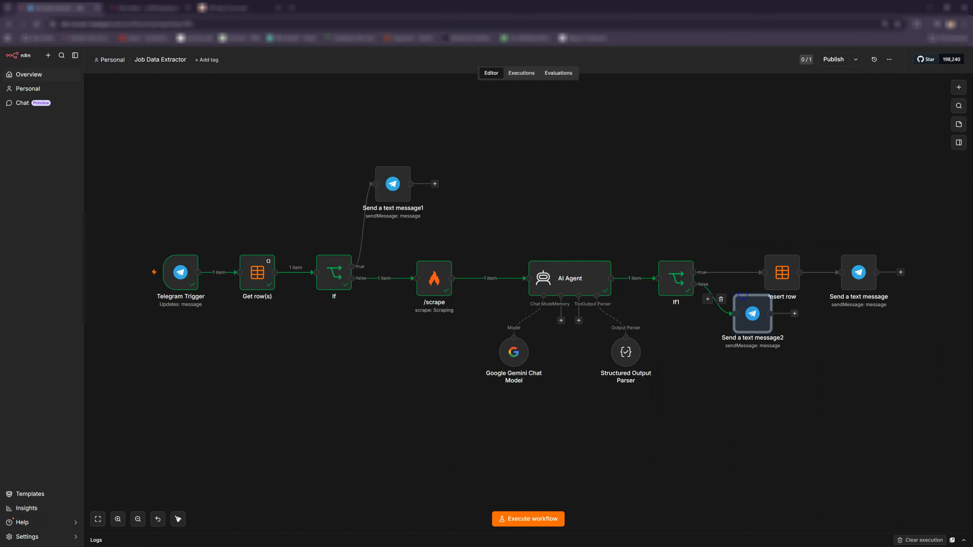
{"action": "left_click", "coordinate": [732, 286]}
- Switch to Telegram, check the bot's newest message and its n8n attribution line, and return to the n8n canvas
{"action": "key", "text": "alt+Tab"}
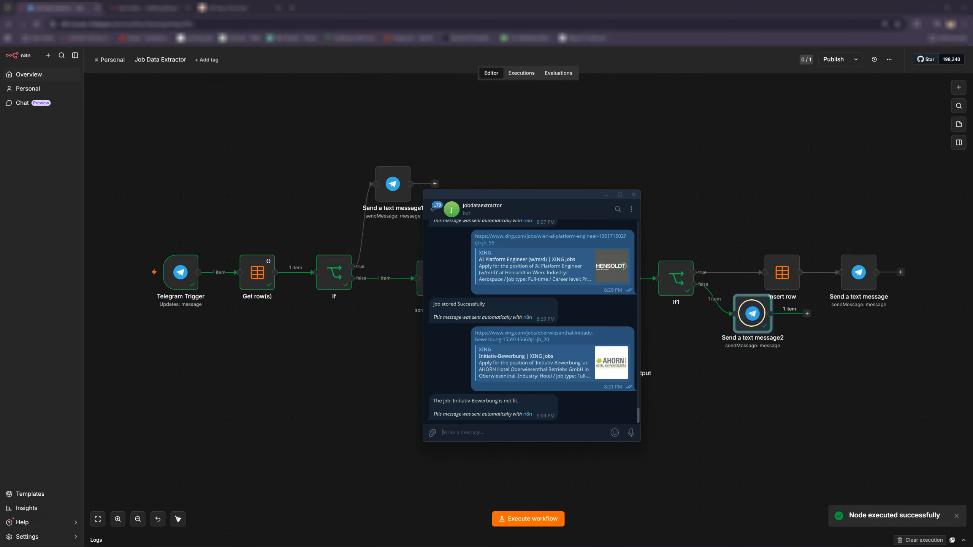
{"action": "left_click", "coordinate": [431, 406]}
{"action": "left_click_drag", "start_coordinate": [429, 405], "coordinate": [439, 402]}
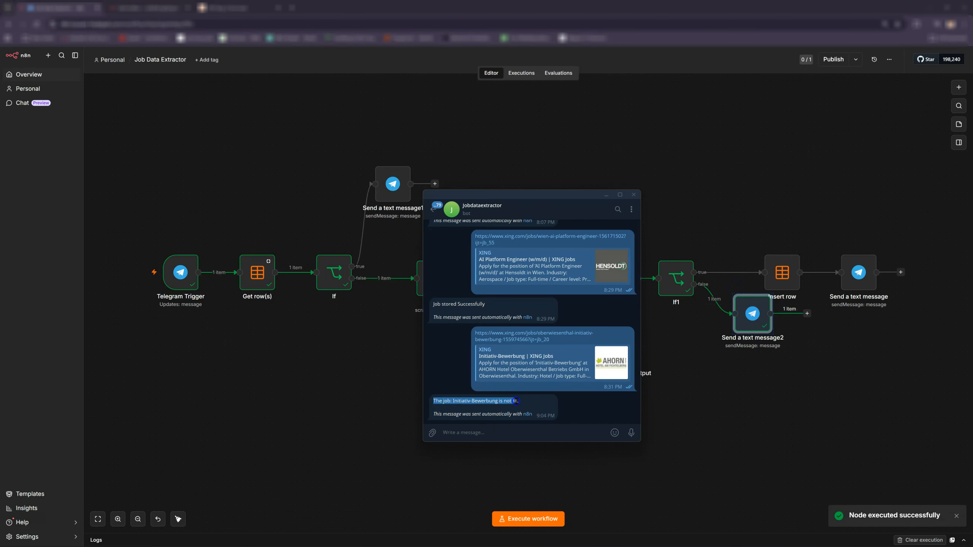
{"action": "left_click", "coordinate": [535, 419]}
{"action": "left_click_drag", "start_coordinate": [535, 419], "coordinate": [435, 418]}
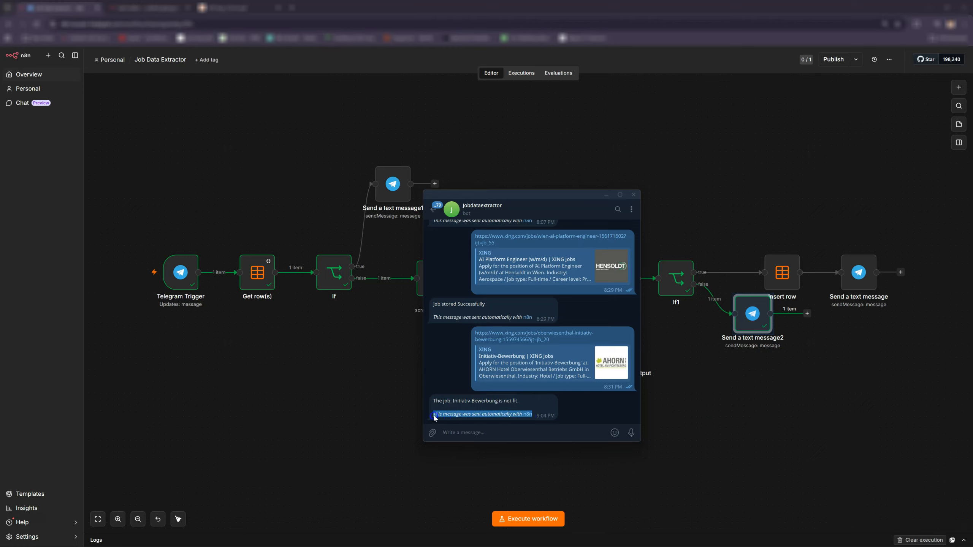
{"action": "left_click", "coordinate": [709, 413]}
- Add the Append n8n Attribution field to Send a text message2, turn it off, and execute the step
{"action": "left_click", "coordinate": [745, 323]}
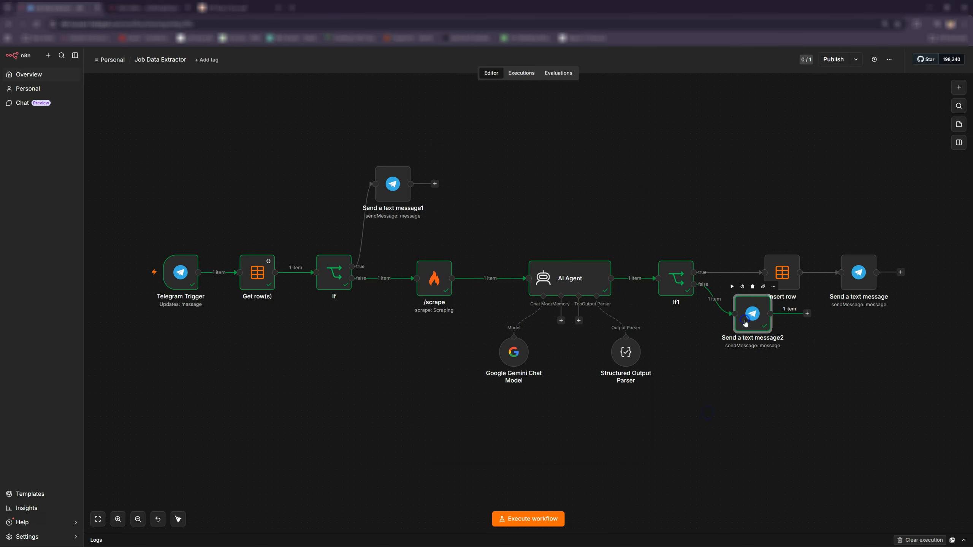
{"action": "double_click", "coordinate": [745, 323]}
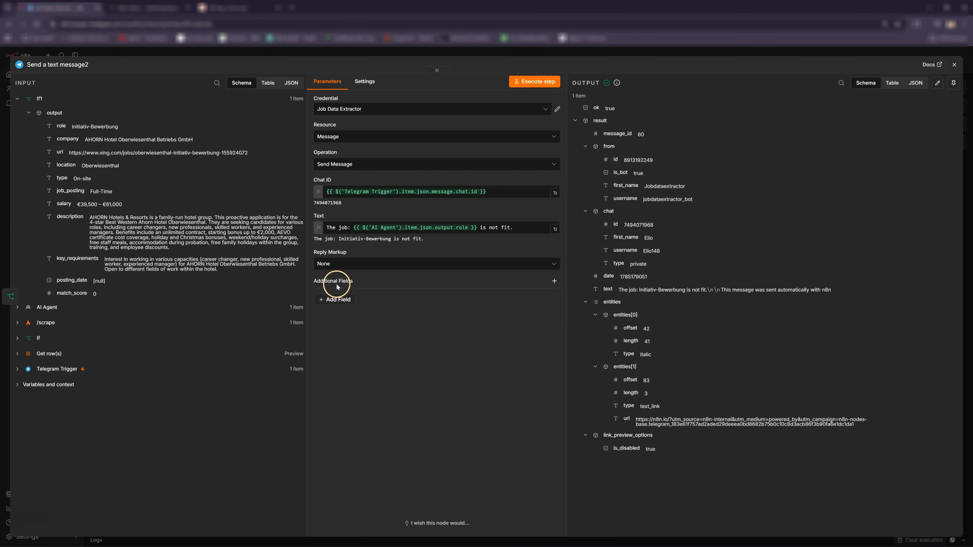
{"action": "left_click", "coordinate": [346, 301]}
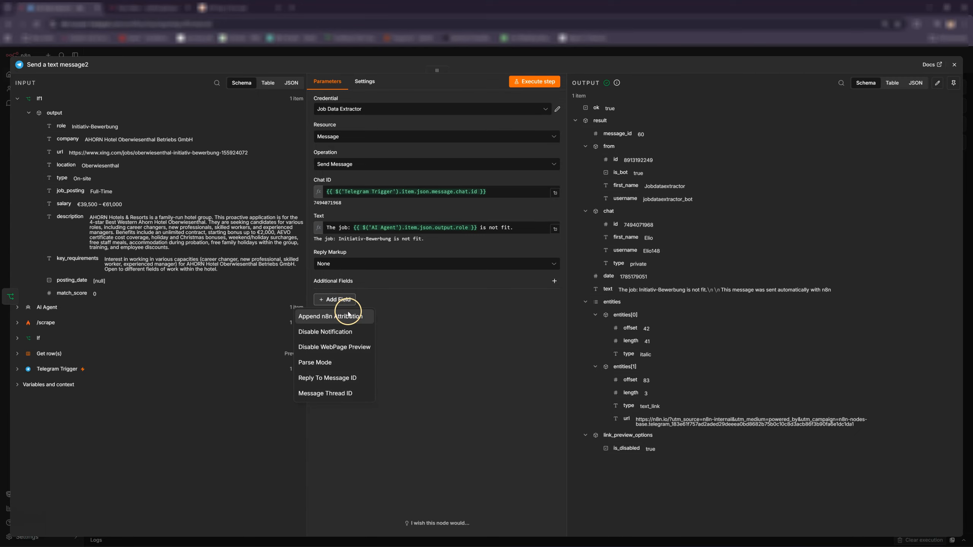
{"action": "left_click", "coordinate": [332, 318]}
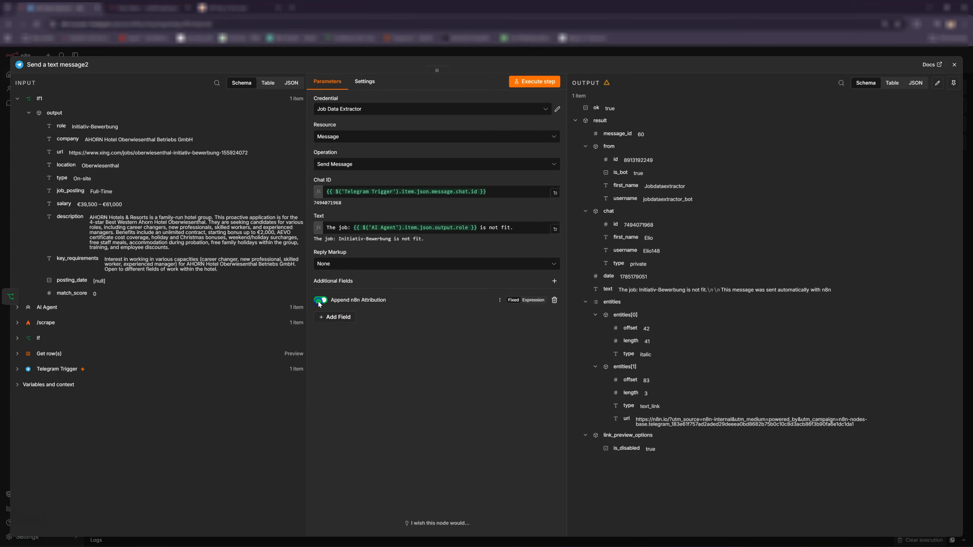
{"action": "left_click", "coordinate": [539, 81]}
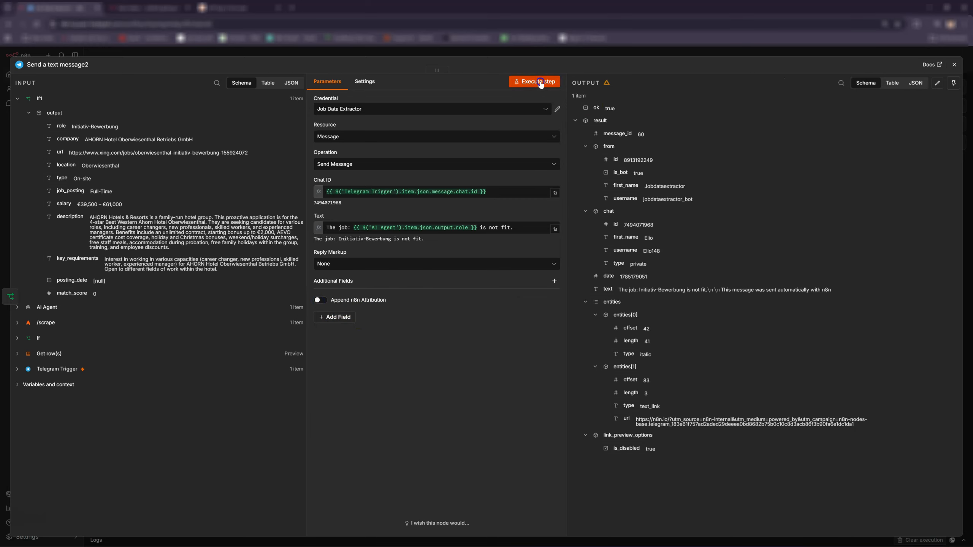
- Check the bot's newest message in Telegram, return to n8n, and close the Send a text message2 node
{"action": "key", "text": "alt+Tab"}
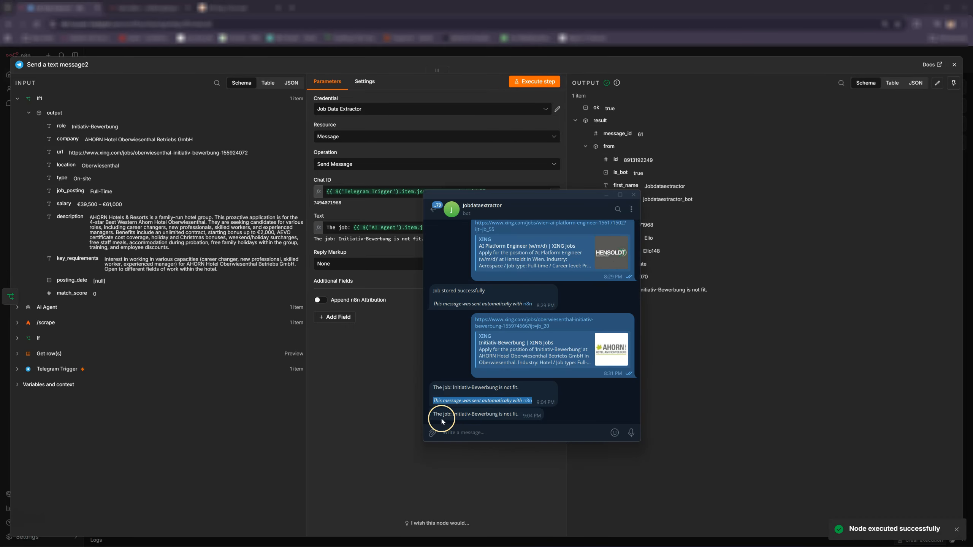
{"action": "left_click_drag", "start_coordinate": [435, 412], "coordinate": [480, 414]}
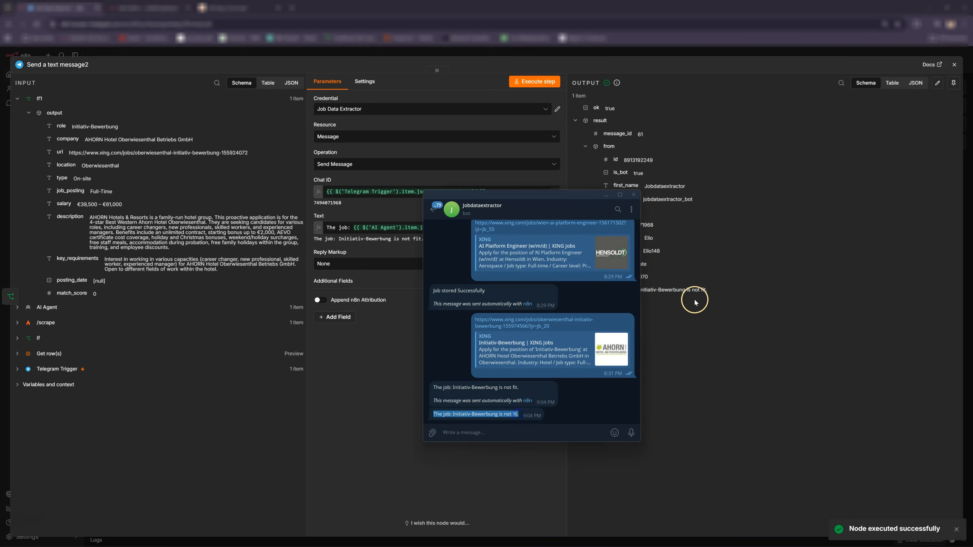
{"action": "left_click", "coordinate": [696, 303]}
{"action": "left_click", "coordinate": [954, 64]}
{"action": "left_click", "coordinate": [752, 385]}
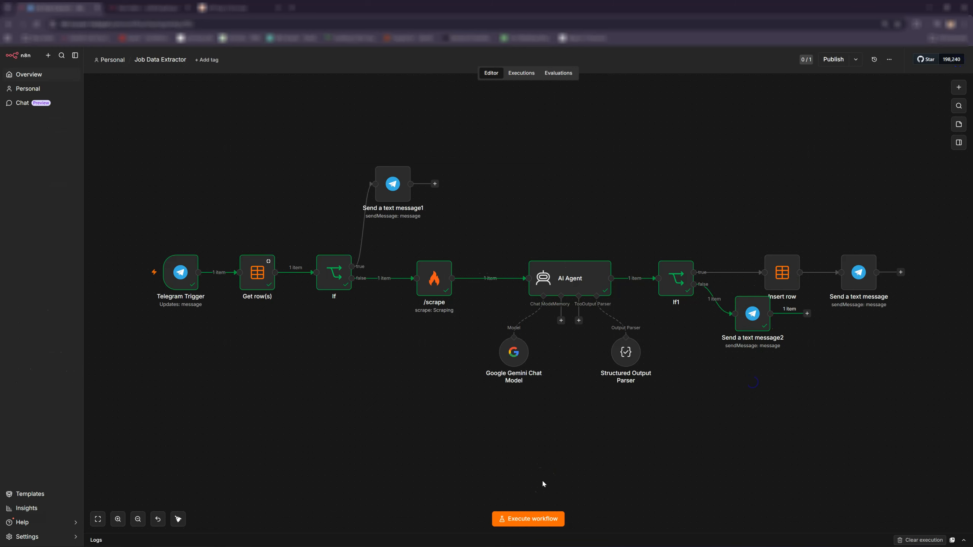
- Execute the workflow so it listens for Telegram, and find the earlier AI Platform Engineer (w/m/d) job link in the bot chat
{"action": "left_click", "coordinate": [522, 519]}
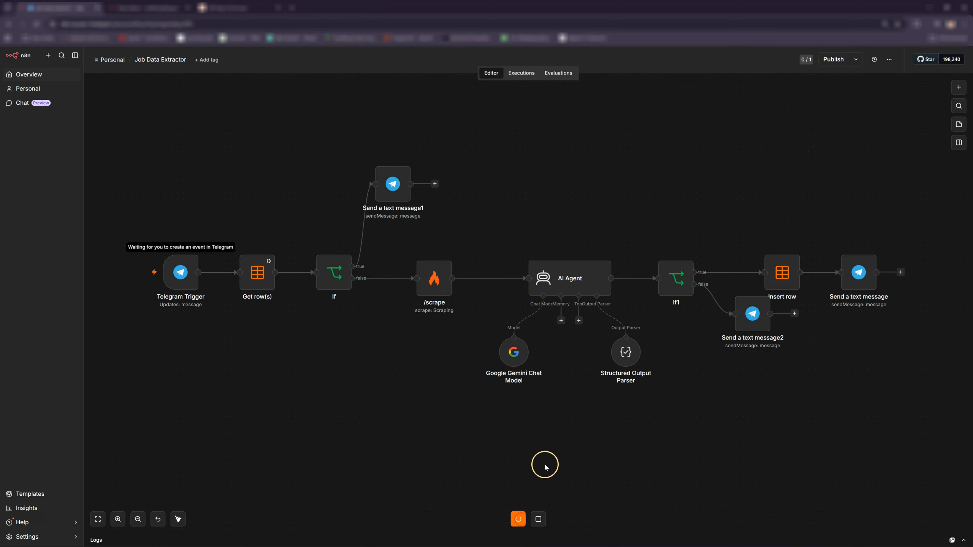
{"action": "key", "text": "alt+Tab"}
{"action": "scroll", "coordinate": [553, 350], "scroll_direction": "up", "scroll_amount": 1}
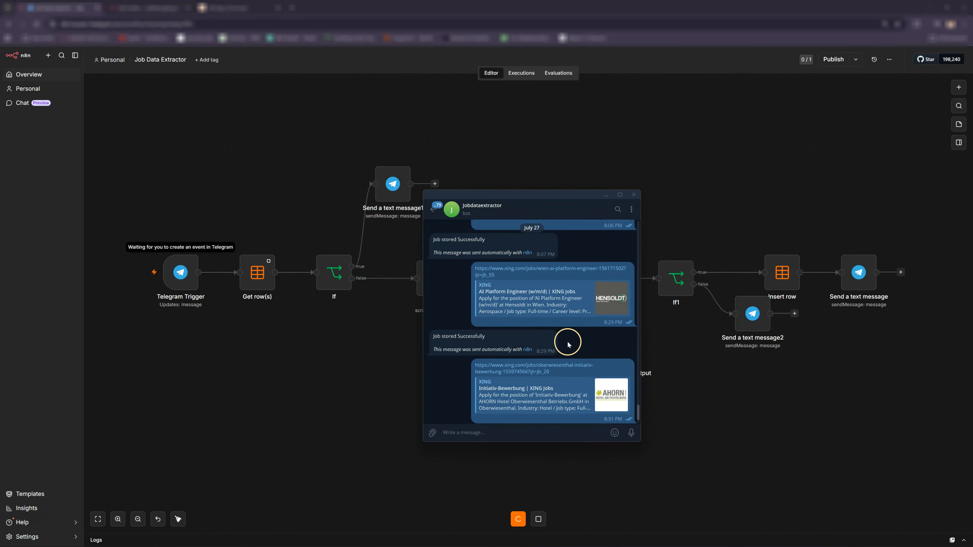
{"action": "left_click_drag", "start_coordinate": [490, 269], "coordinate": [488, 405]}
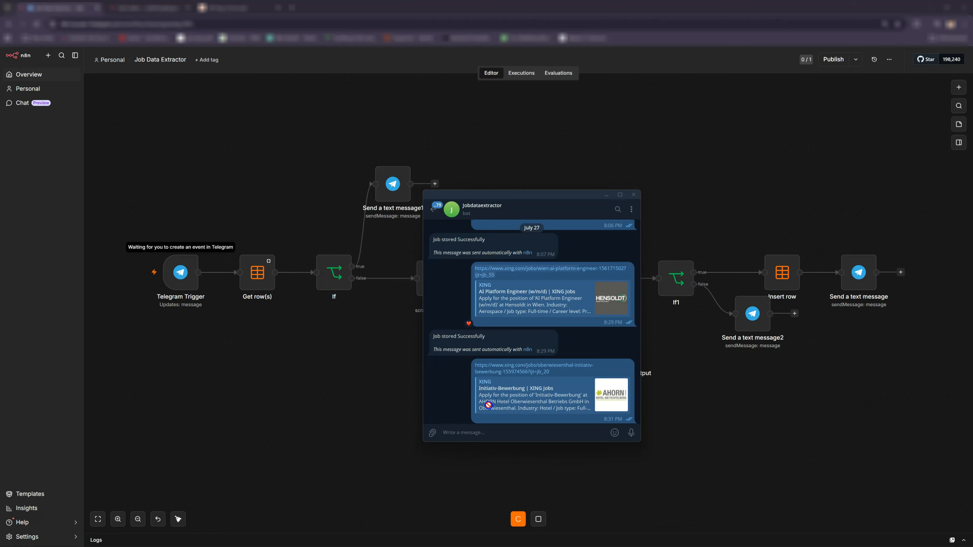
{"action": "left_click_drag", "start_coordinate": [484, 278], "coordinate": [485, 278]}
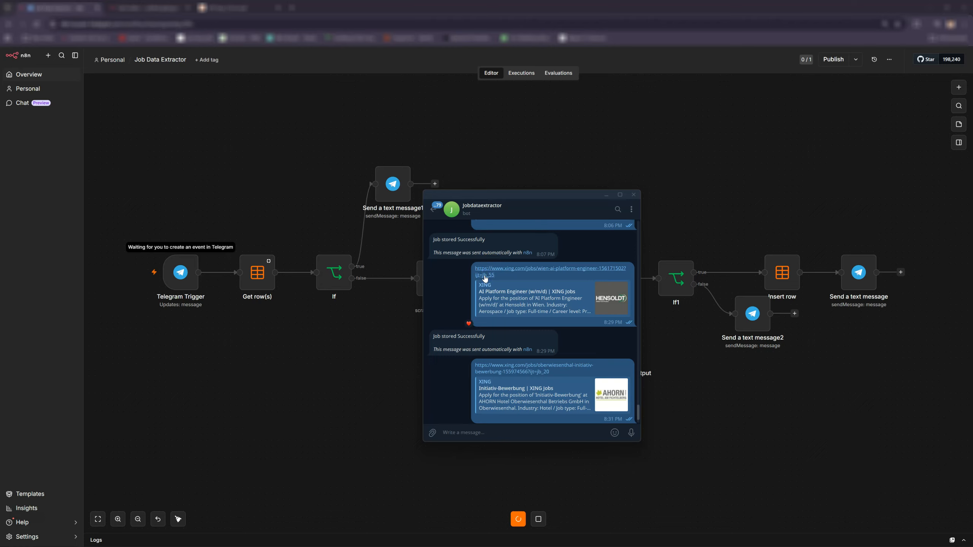
{"action": "left_click", "coordinate": [209, 198]}
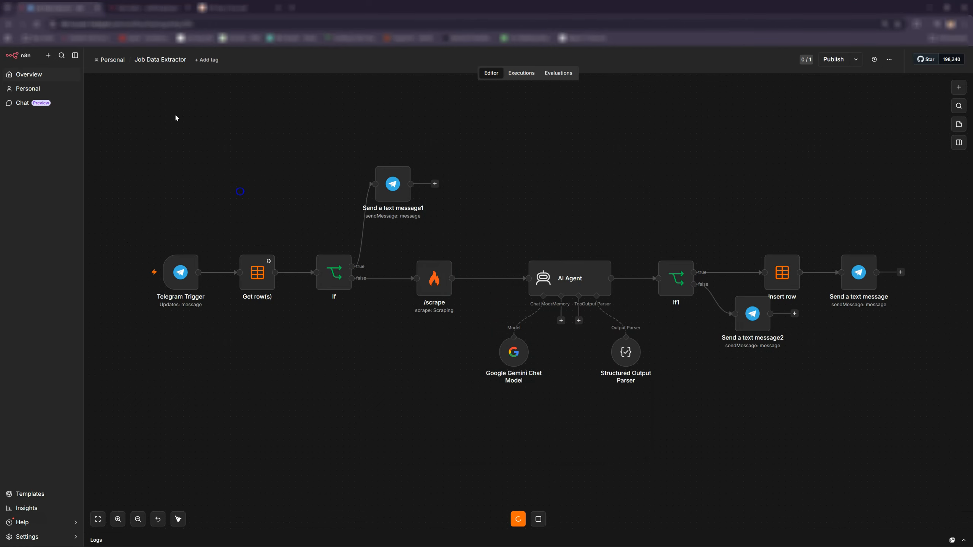
- Delete both AI Platform Engineer rows from the joblisting/beginner data table and return to the workflow canvas
{"action": "left_click", "coordinate": [131, 8]}
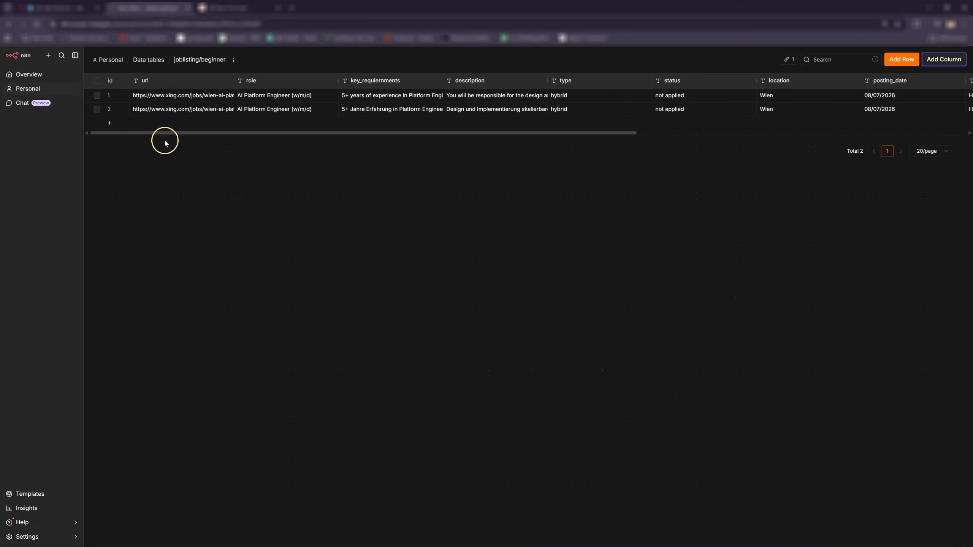
{"action": "key", "text": "F5"}
{"action": "left_click", "coordinate": [97, 96]}
{"action": "left_click", "coordinate": [97, 109]}
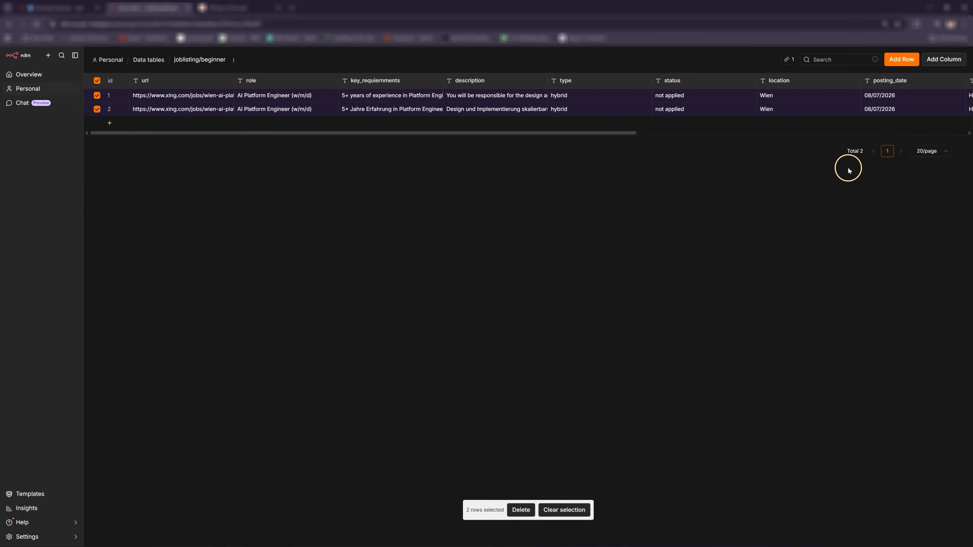
{"action": "left_click", "coordinate": [522, 509]}
{"action": "left_click", "coordinate": [554, 313]}
{"action": "left_click", "coordinate": [57, 8]}
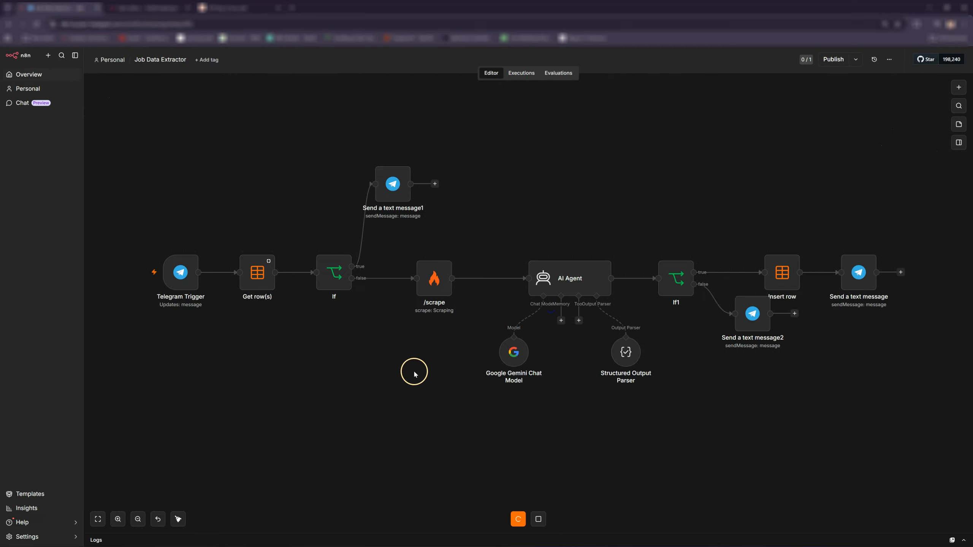
- Resend the XING link for the AI Platform Engineer (w/m/d) job to the Jobdataextractor bot in Telegram and return to n8n
{"action": "key", "text": "alt+Tab"}
{"action": "left_click_drag", "start_coordinate": [498, 270], "coordinate": [476, 378]}
{"action": "left_click_drag", "start_coordinate": [471, 437], "coordinate": [472, 436]}
{"action": "left_click", "coordinate": [631, 433]}
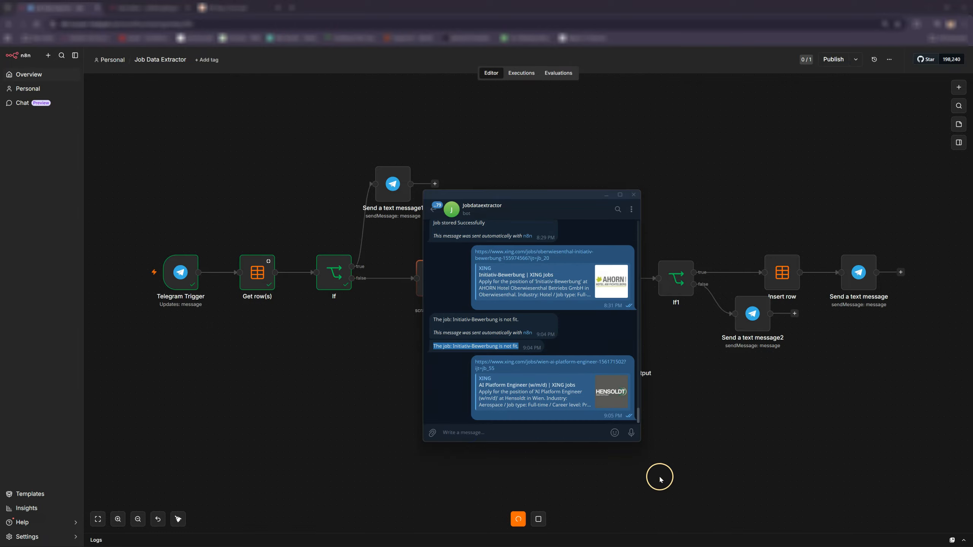
{"action": "left_click", "coordinate": [659, 474]}
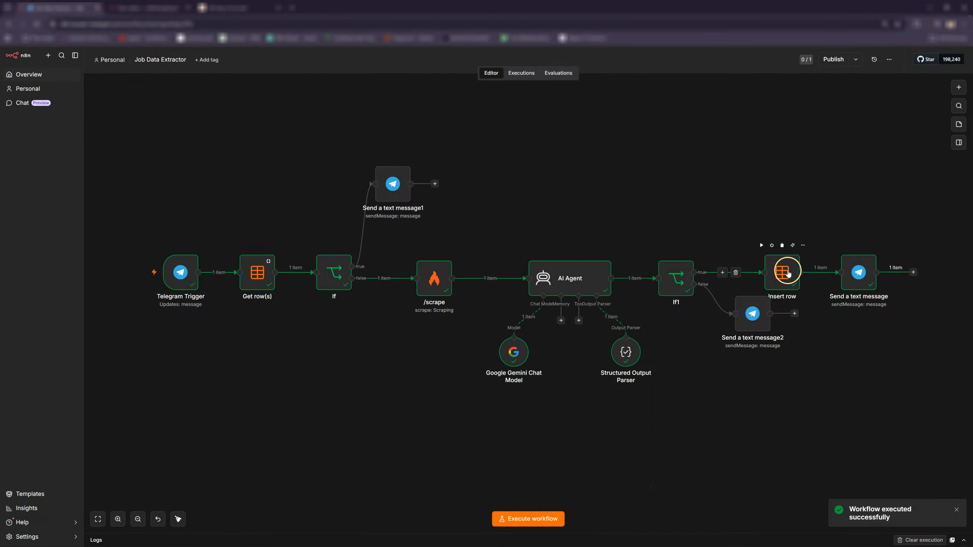
- Inspect the If1 and Insert row results and check the stored job's match_score in the joblisting/beginner table
{"action": "double_click", "coordinate": [681, 276]}
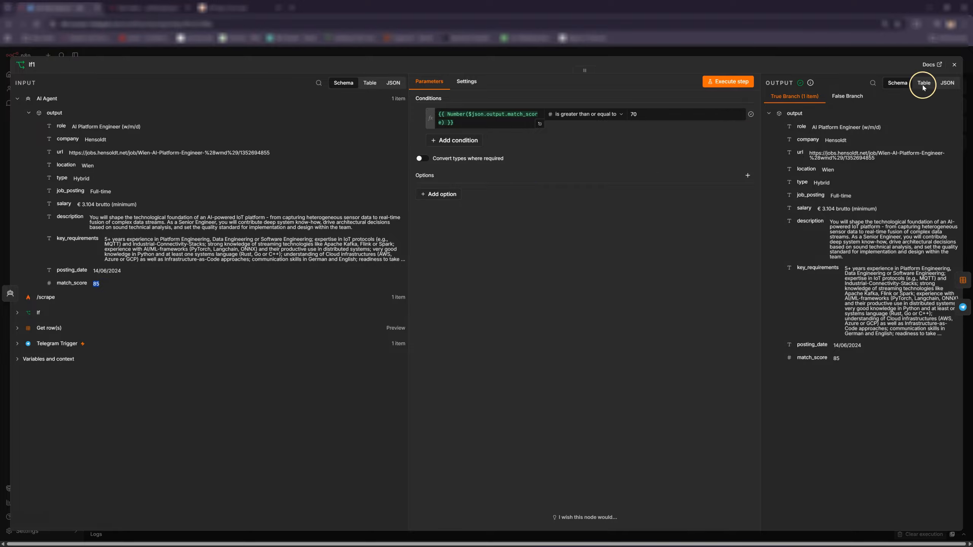
{"action": "left_click", "coordinate": [954, 64]}
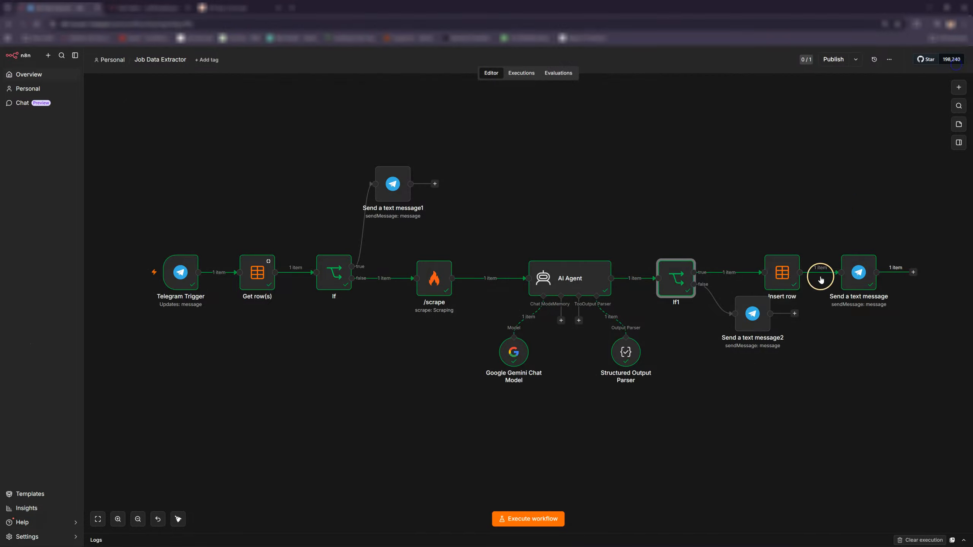
{"action": "double_click", "coordinate": [777, 273]}
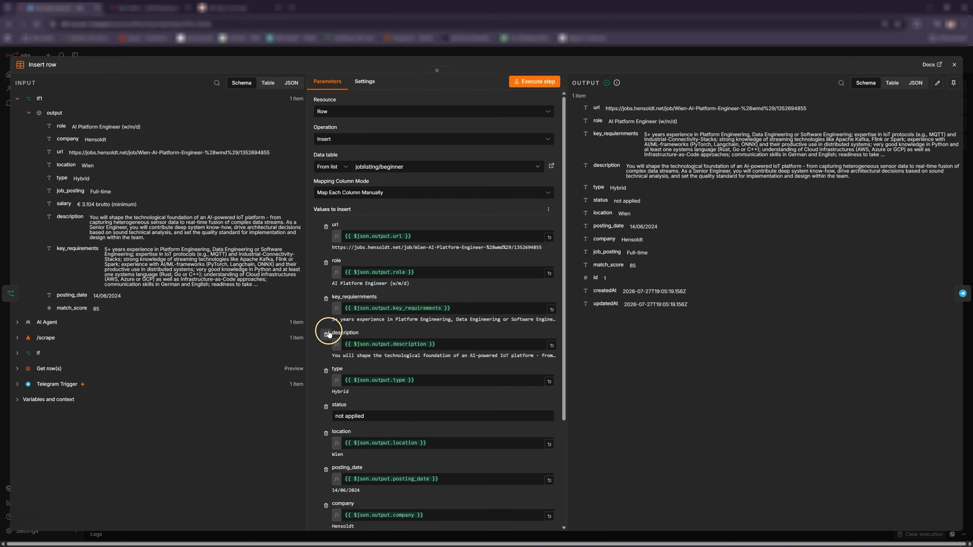
{"action": "scroll", "coordinate": [337, 383], "scroll_direction": "down", "scroll_amount": 3}
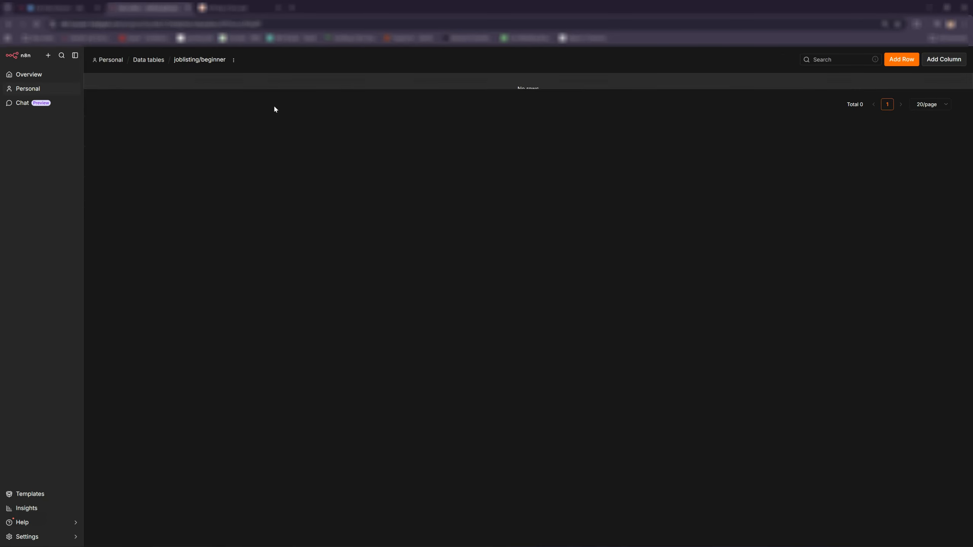
{"action": "left_click_drag", "start_coordinate": [252, 124], "coordinate": [511, 123]}
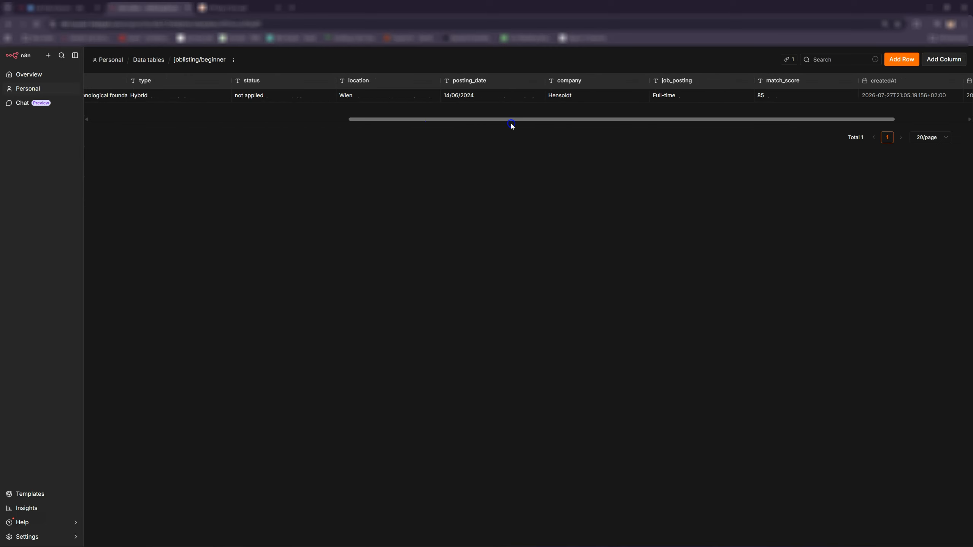
{"action": "left_click", "coordinate": [62, 8]}
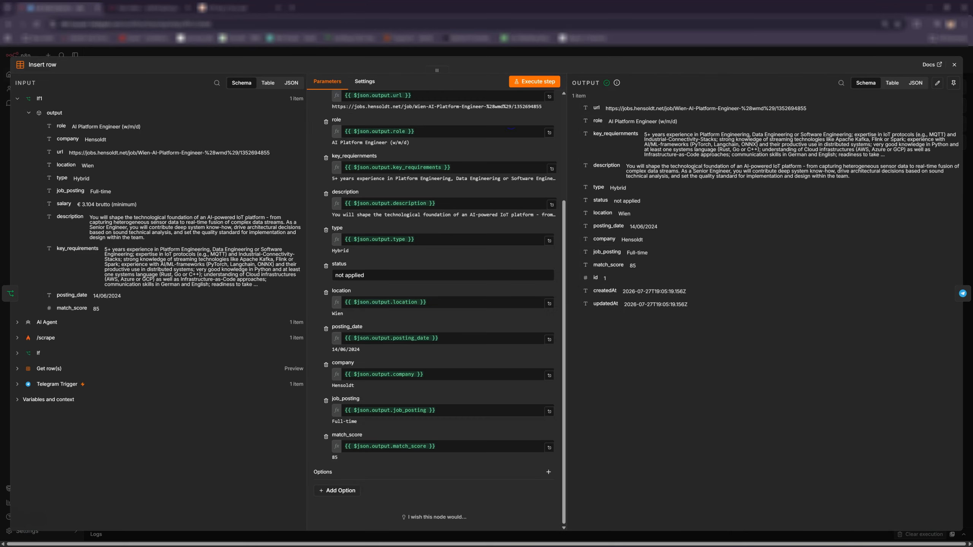
{"action": "left_click", "coordinate": [954, 64]}
- Switch the Send a text message node's text to an expression and replace it with The job: "{{ $json.role }}" in company: "
{"action": "double_click", "coordinate": [860, 273]}
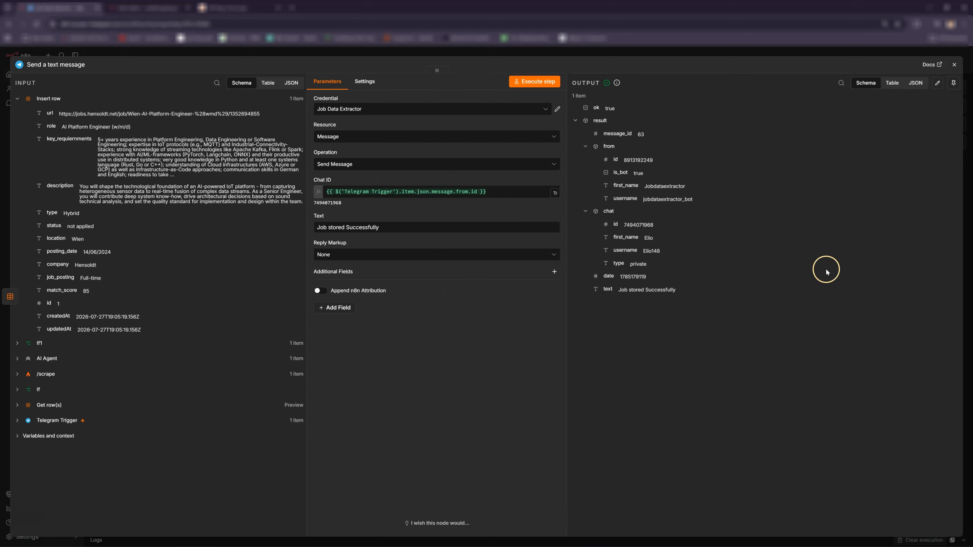
{"action": "double_click", "coordinate": [398, 228]}
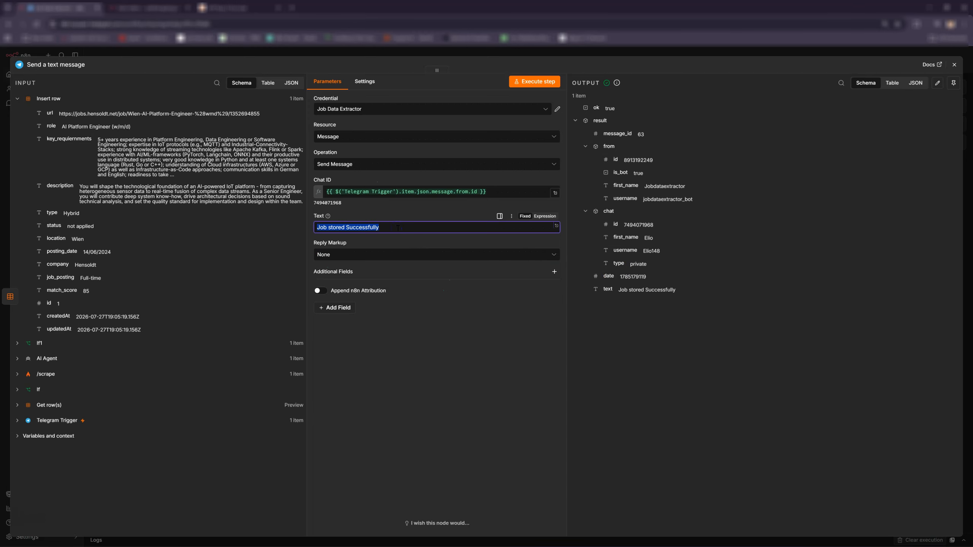
{"action": "left_click", "coordinate": [544, 216]}
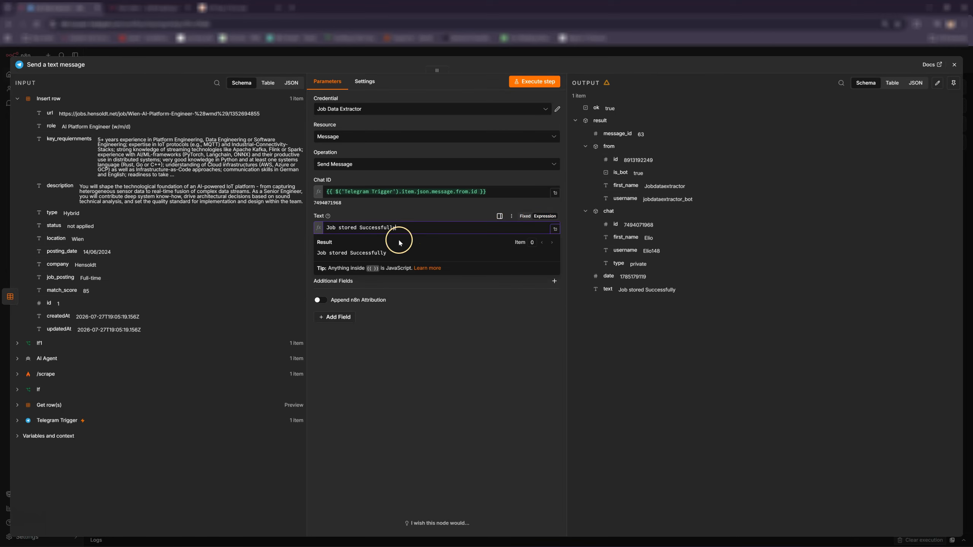
{"action": "triple_click", "coordinate": [403, 229]}
{"action": "type", "text": "The job: \""}
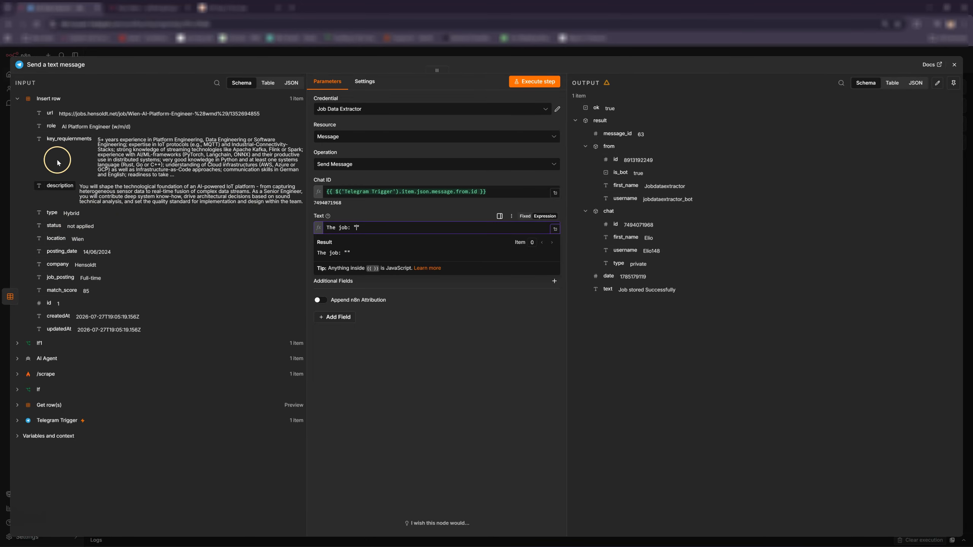
{"action": "left_click_drag", "start_coordinate": [288, 200], "coordinate": [358, 228]}
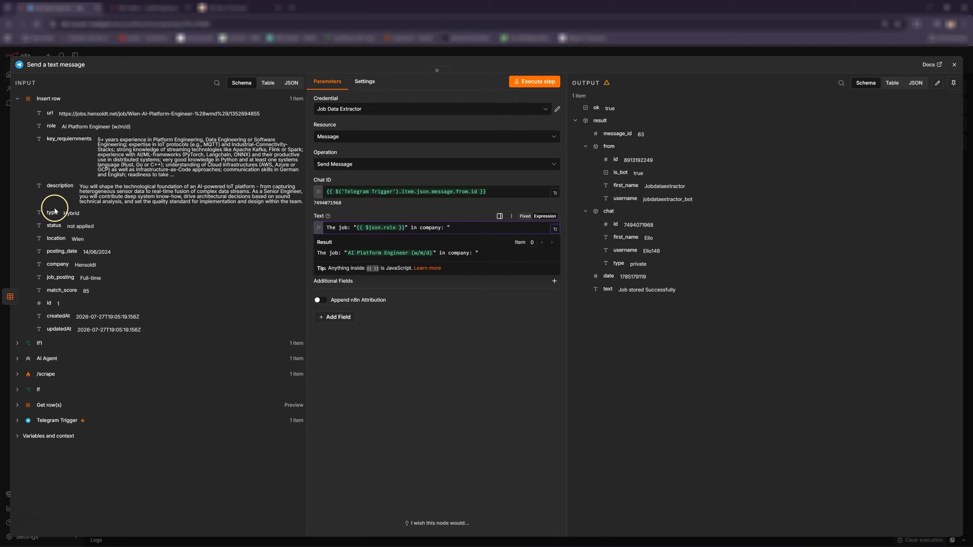
- Complete the message text with {{ $json.company }}" is a goot match. and close the node
{"action": "left_click_drag", "start_coordinate": [63, 271], "coordinate": [496, 229]}
{"action": "left_click", "coordinate": [522, 229]}
{"action": "key", "text": "BackSpace"}
{"action": "key", "text": "BackSpace"}
{"action": "key", "text": "BackSpace"}
{"action": "type", "text": "\""}
{"action": "key", "text": "BackSpace"}
{"action": "type", "text": "is a g"}
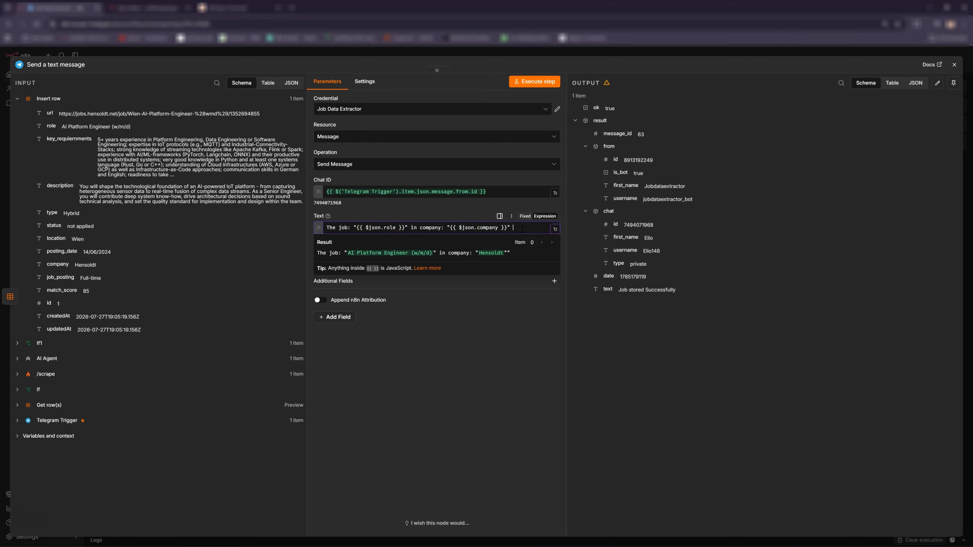
{"action": "type", "text": "oot match"}
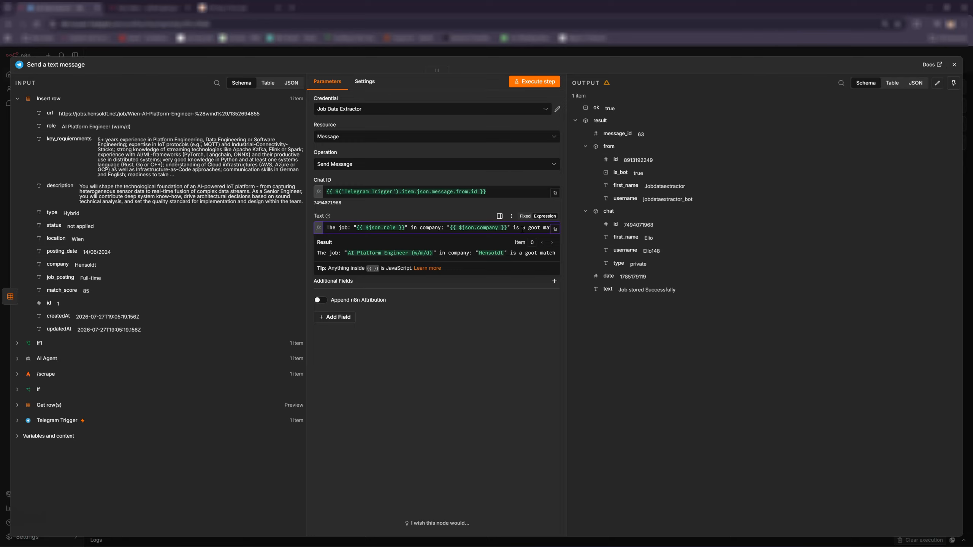
{"action": "type", "text": "."}
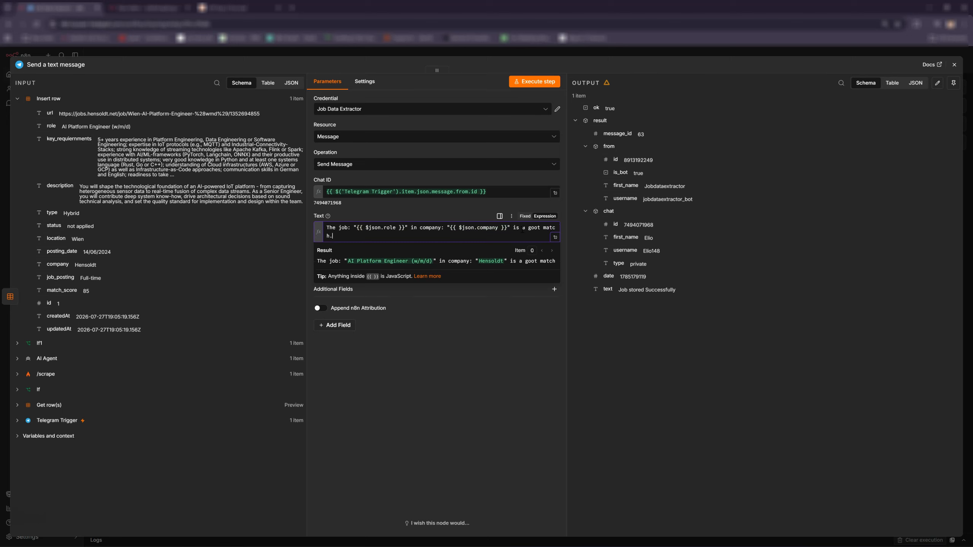
{"action": "left_click", "coordinate": [448, 389]}
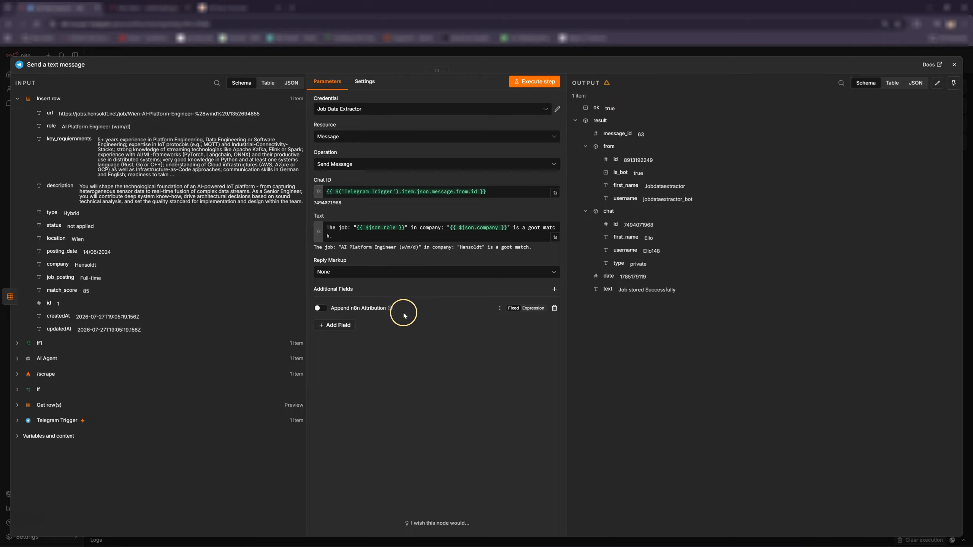
{"action": "left_click", "coordinate": [954, 66]}
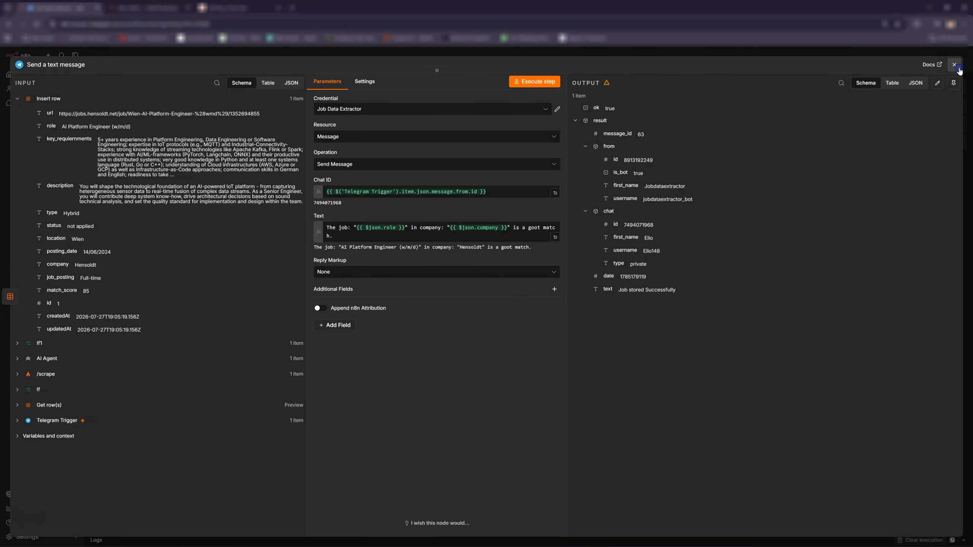
- Execute the Send a text message node, check the newest bot message in Telegram, and return to the canvas
{"action": "left_click", "coordinate": [844, 247]}
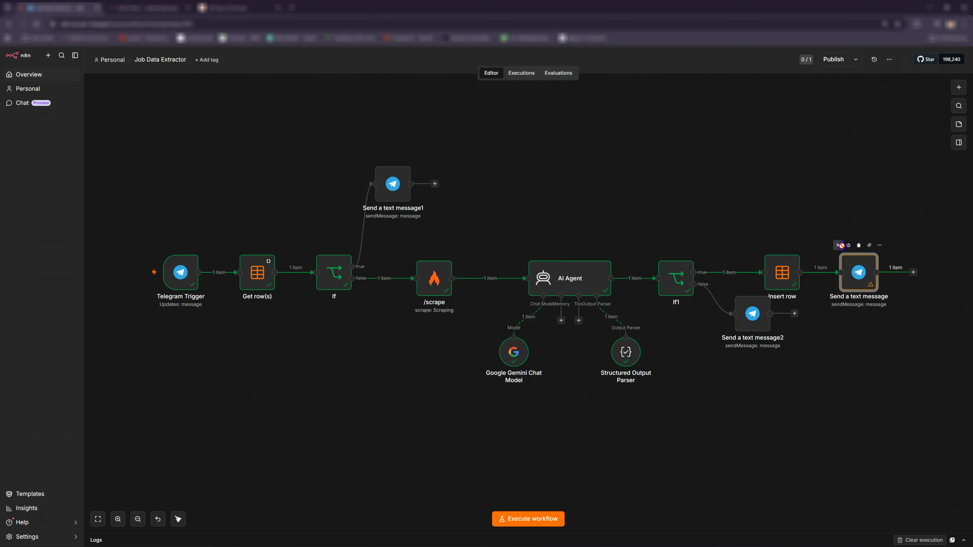
{"action": "key", "text": "alt+Tab"}
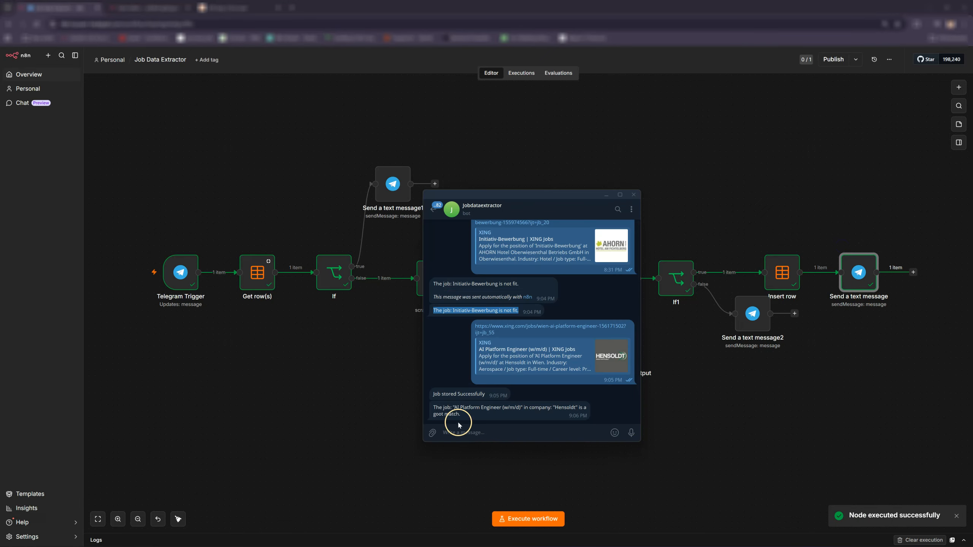
{"action": "left_click_drag", "start_coordinate": [433, 407], "coordinate": [474, 416]}
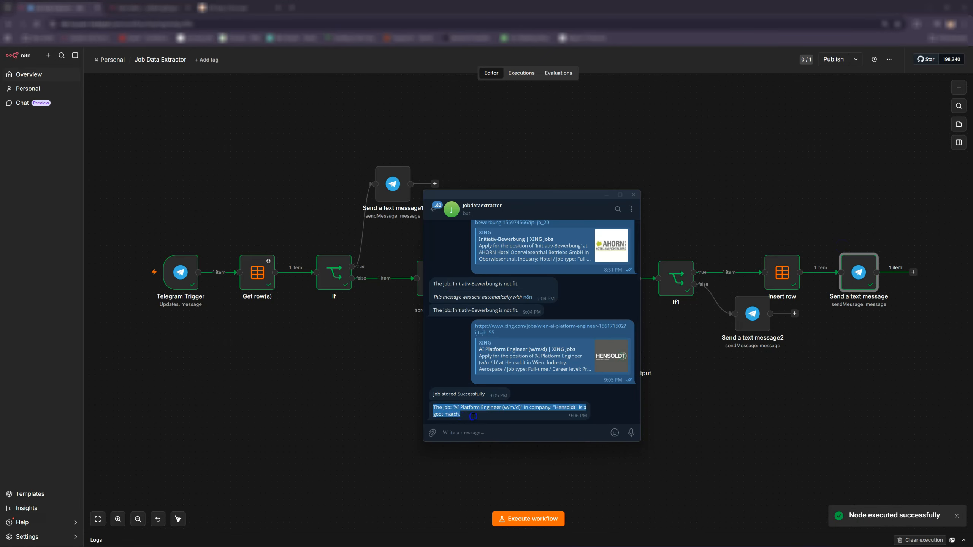
{"action": "left_click", "coordinate": [695, 424]}
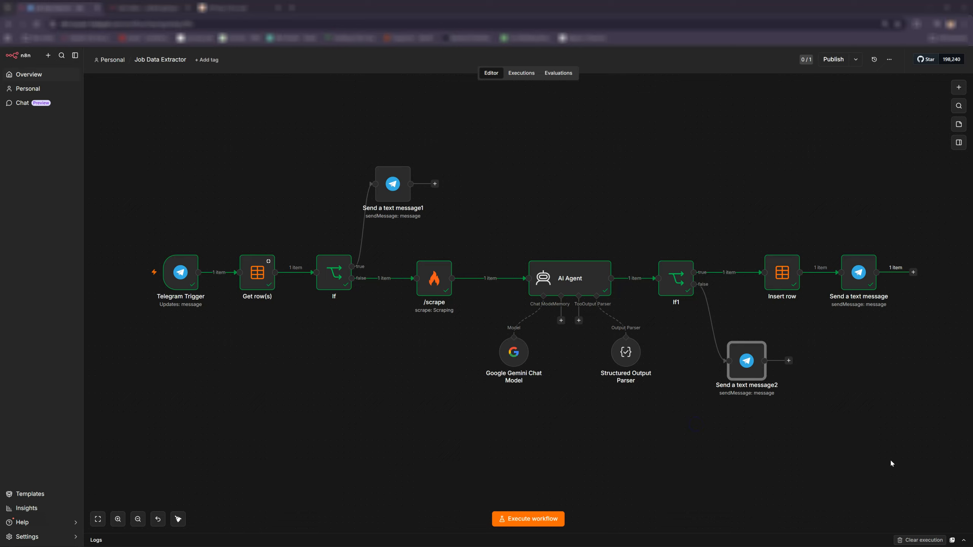